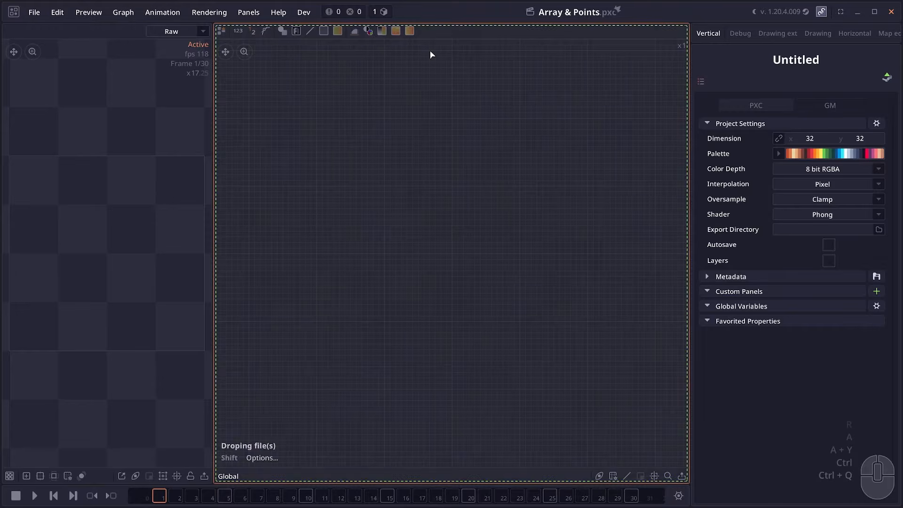
Step: Import sprite 01 as a single image node, and sprites 01 to 04 together as an Image Array node
drag(430, 51, 424, 253)
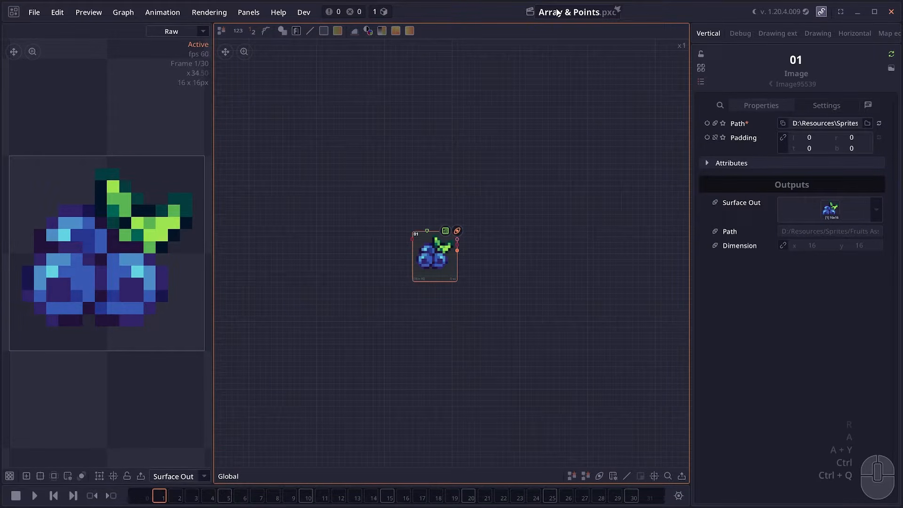
drag(557, 12, 380, 222)
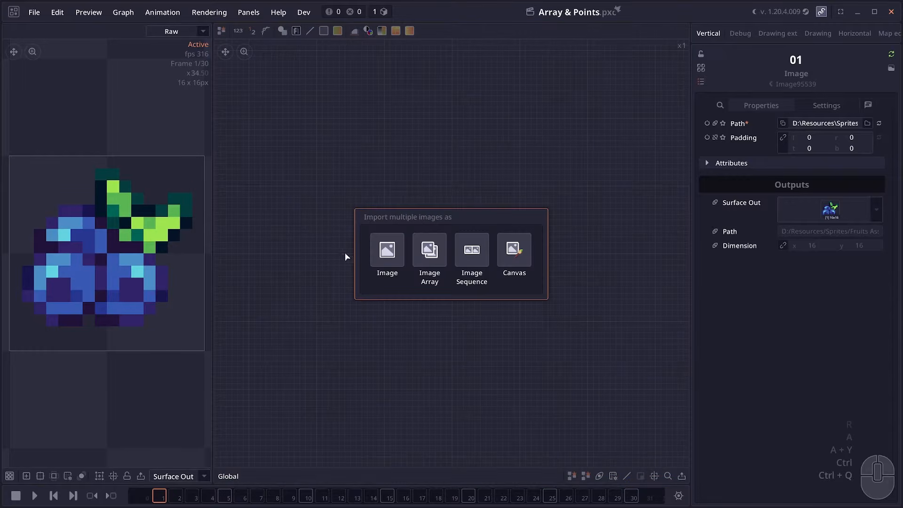
click(424, 282)
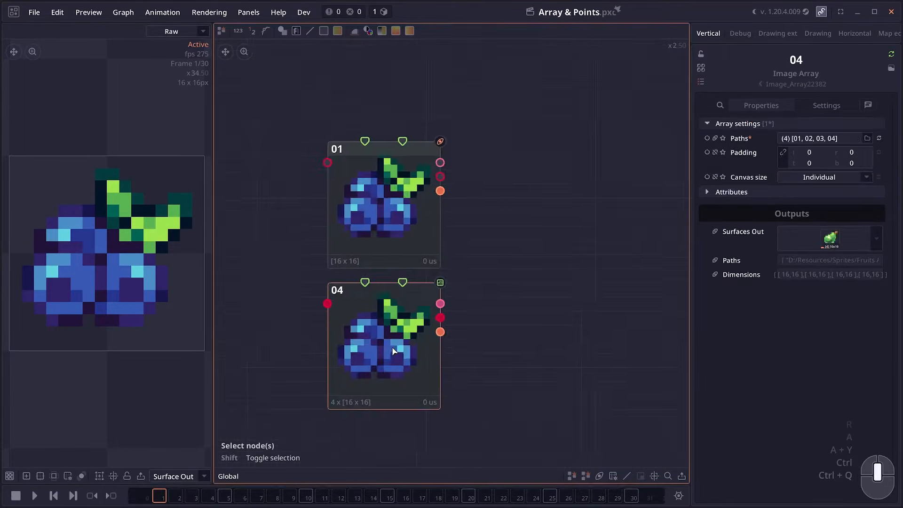
Step: Peek at the surface output contents of the single image node and the Image Array node
scroll(424, 320, up, 1)
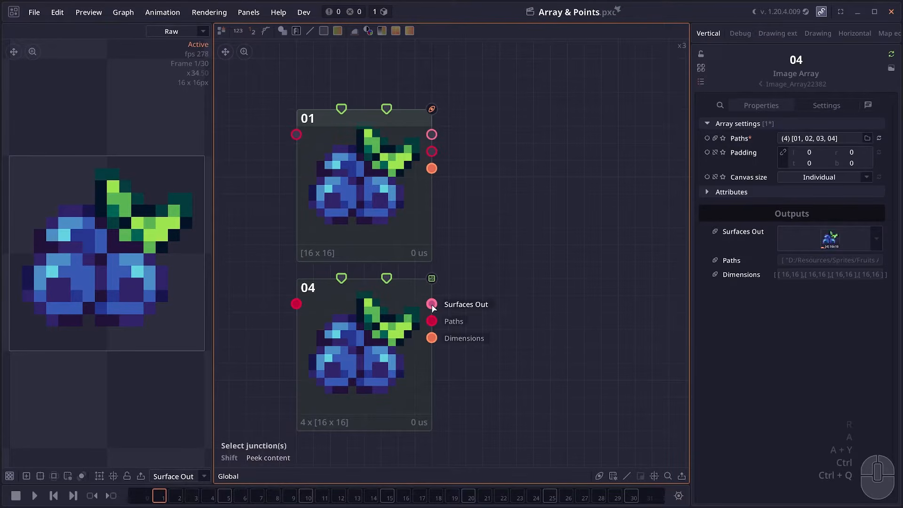
key(shift)
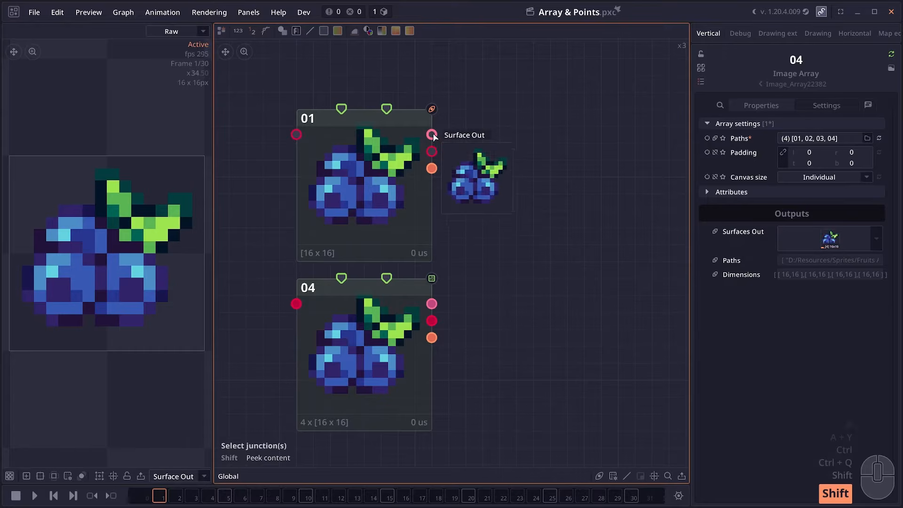
key(shift)
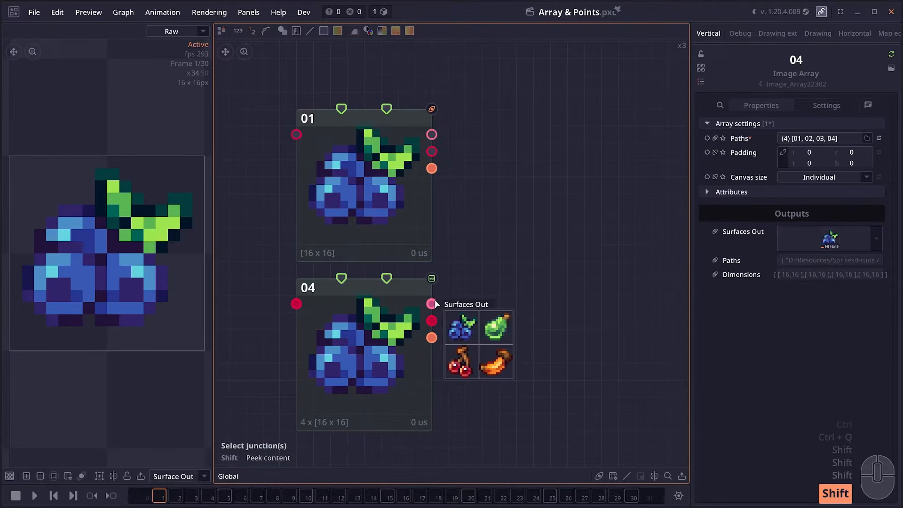
Step: Add an Array Range node below the Image Array node and peek at its output
scroll(435, 304, down, 1)
right_click(397, 385)
text(array)
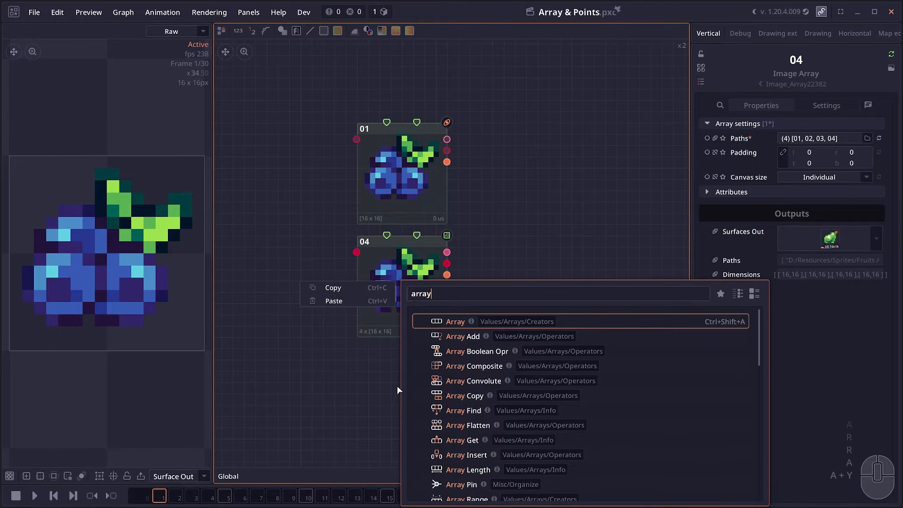
text(range)
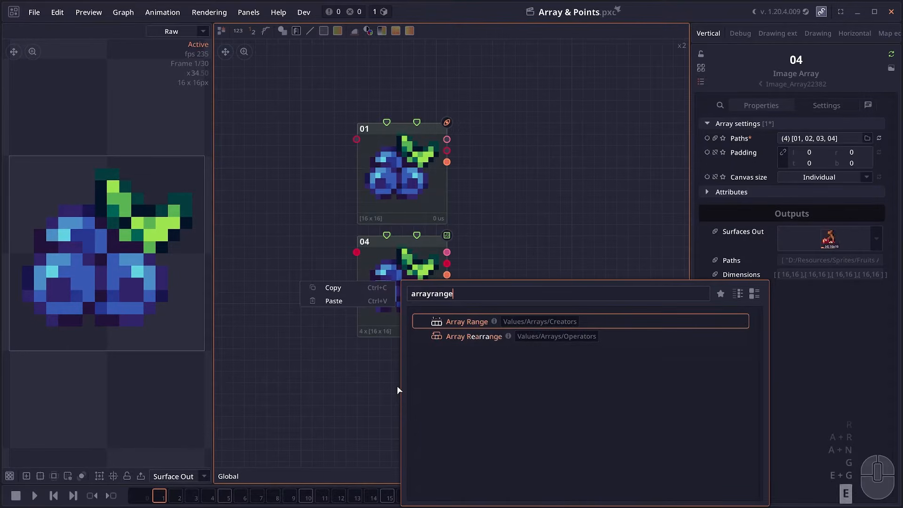
click(464, 323)
scroll(413, 371, up, 1)
click(412, 370)
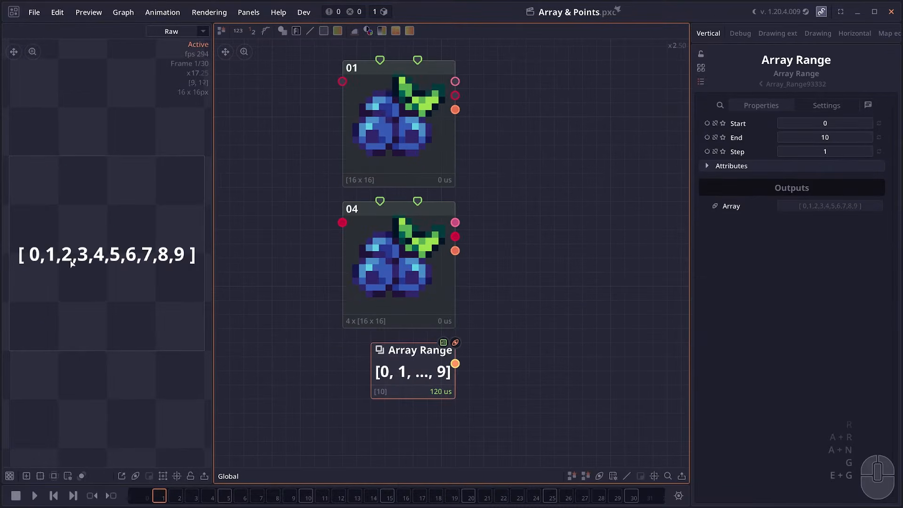
key(shift)
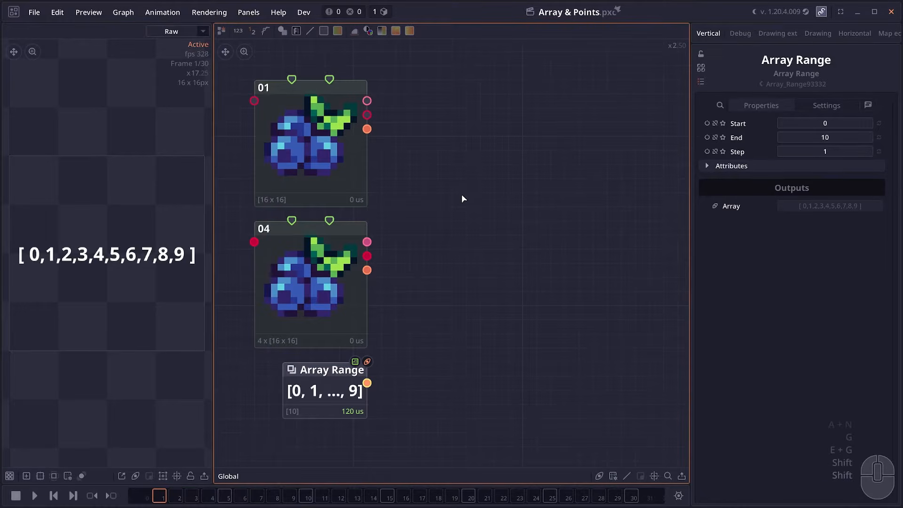
Step: Add a Blur node fed by the single image 01 and set its size to 4
right_click(465, 185)
text(blur)
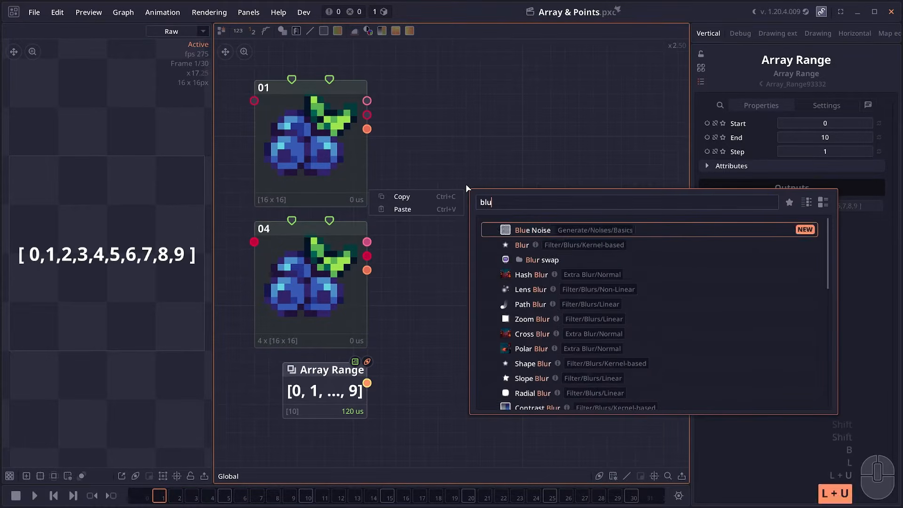
click(506, 231)
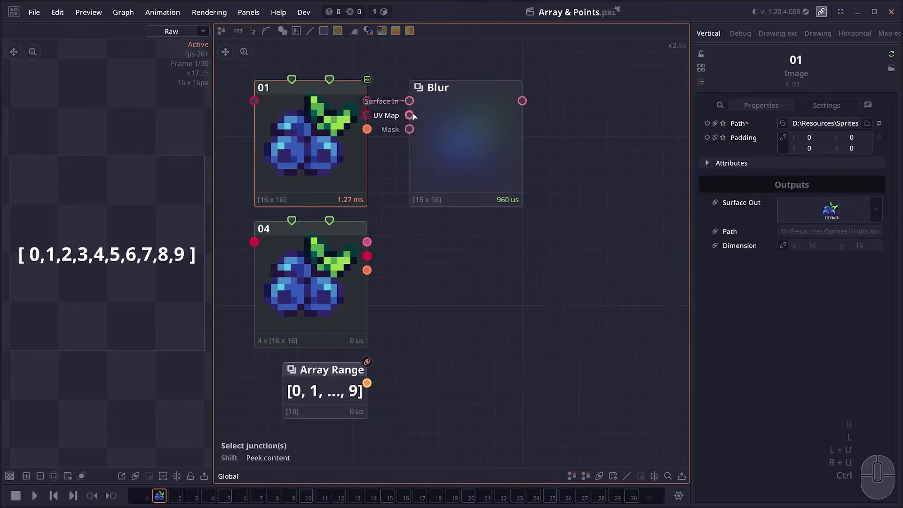
click(445, 111)
text(4)
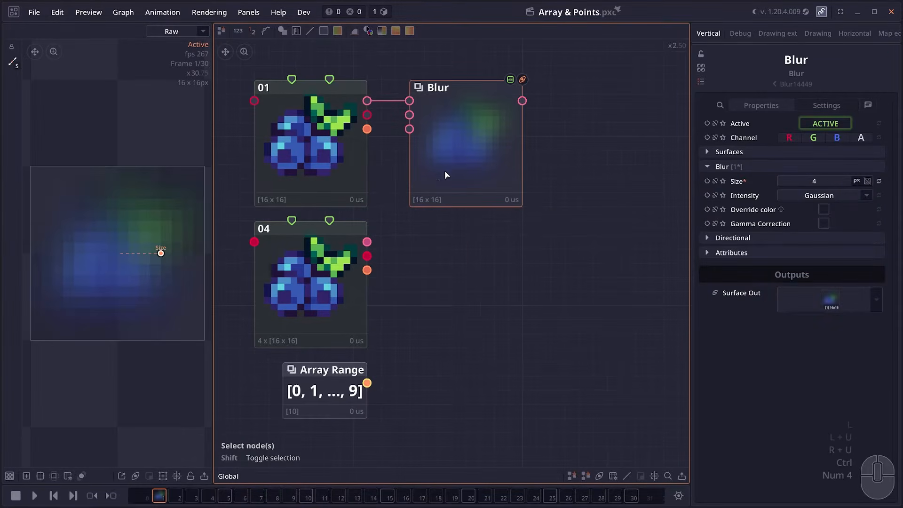
Step: Feed the Image Array's surfaces into the Blur node, preview individual results, and place Blur beside the array node
drag(368, 260, 411, 119)
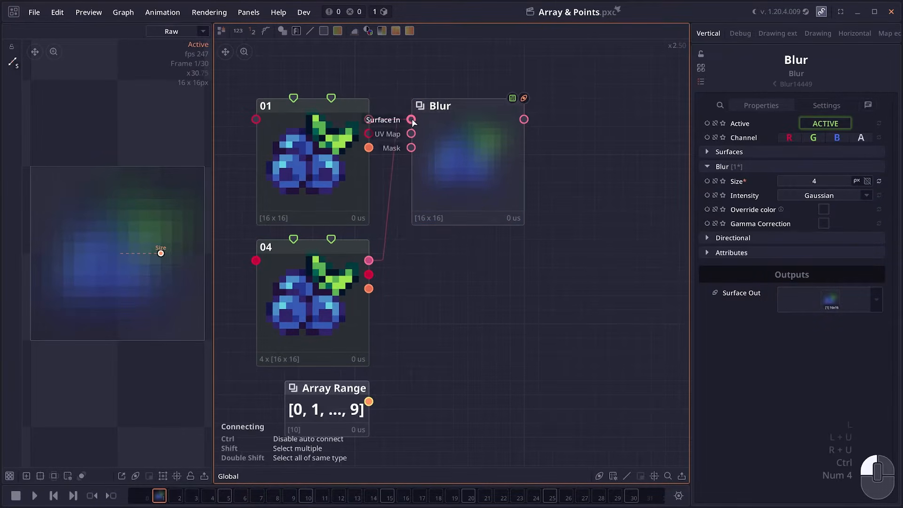
click(71, 450)
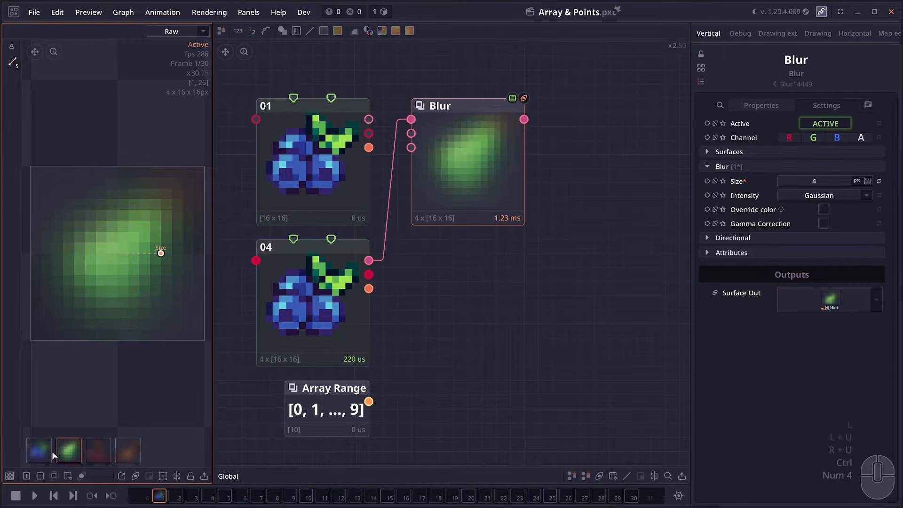
click(127, 450)
drag(451, 106, 452, 247)
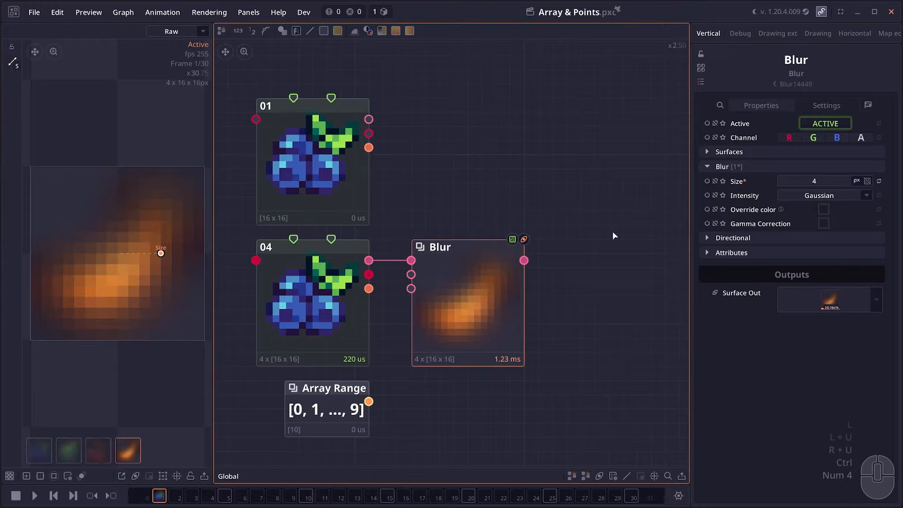
Step: Set the Array Range to start at 1 and end at 5, and link its output to the Blur's Size property
click(741, 152)
drag(419, 332, 449, 323)
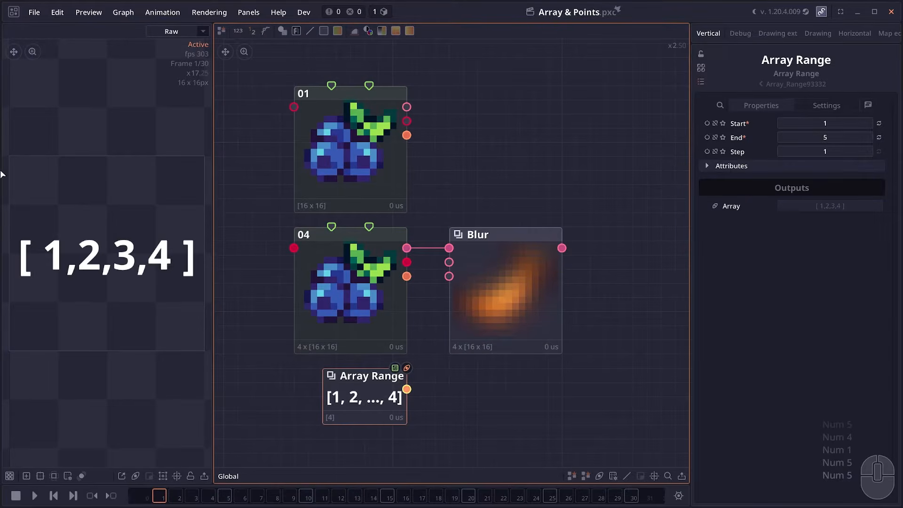
click(88, 284)
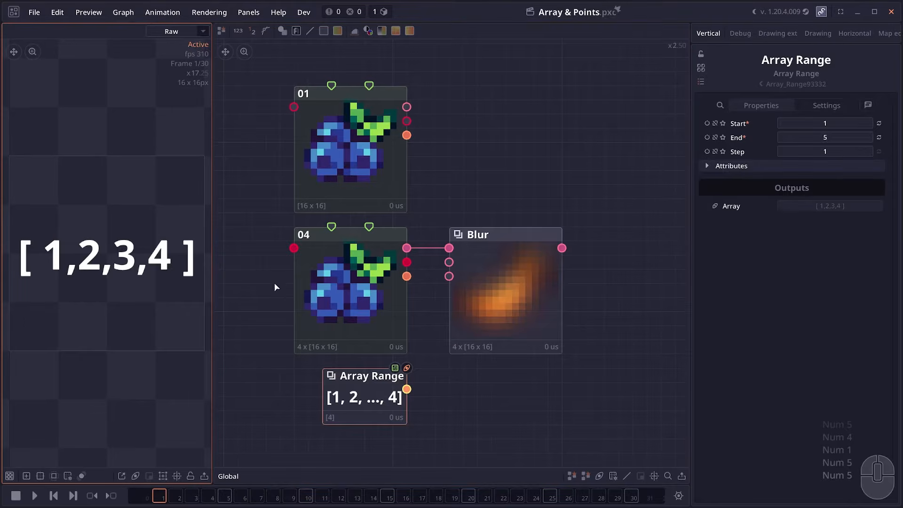
click(456, 332)
drag(407, 389, 769, 294)
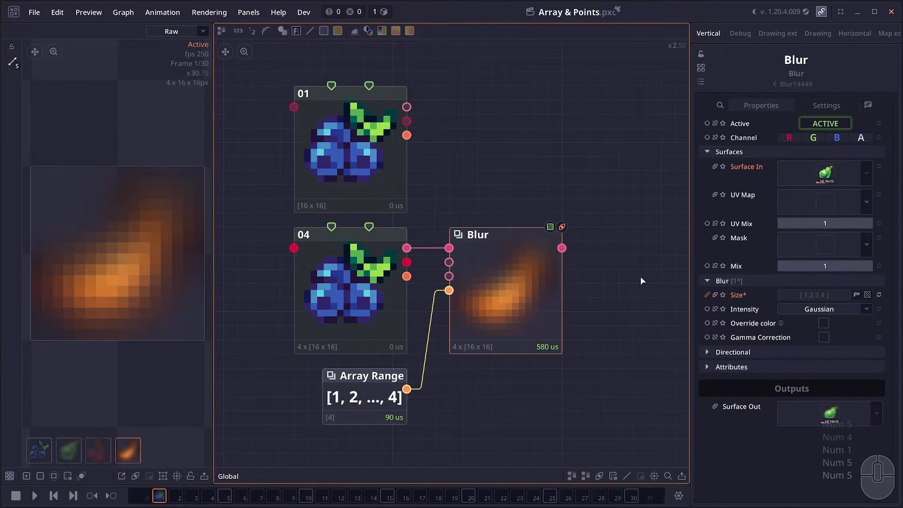
Step: Preview each of the four blurred images and peek at the Blur node's surface output
click(38, 460)
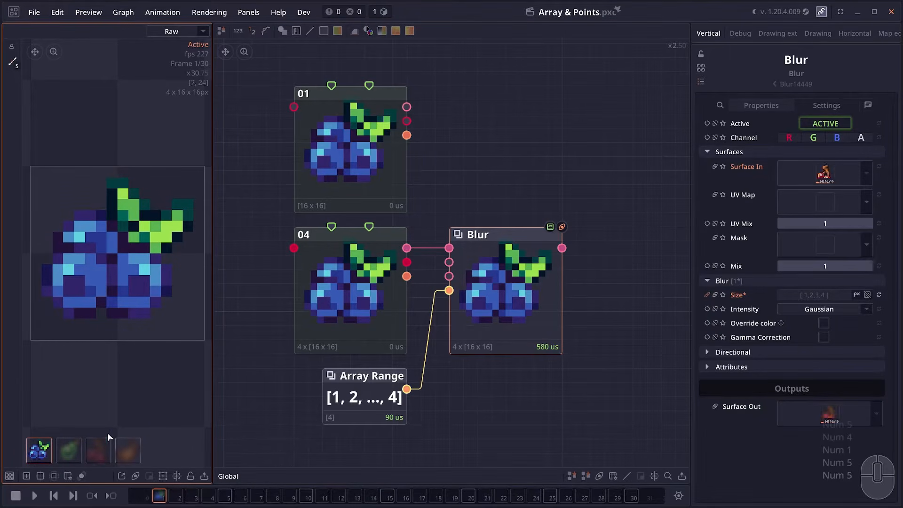
click(64, 450)
click(98, 450)
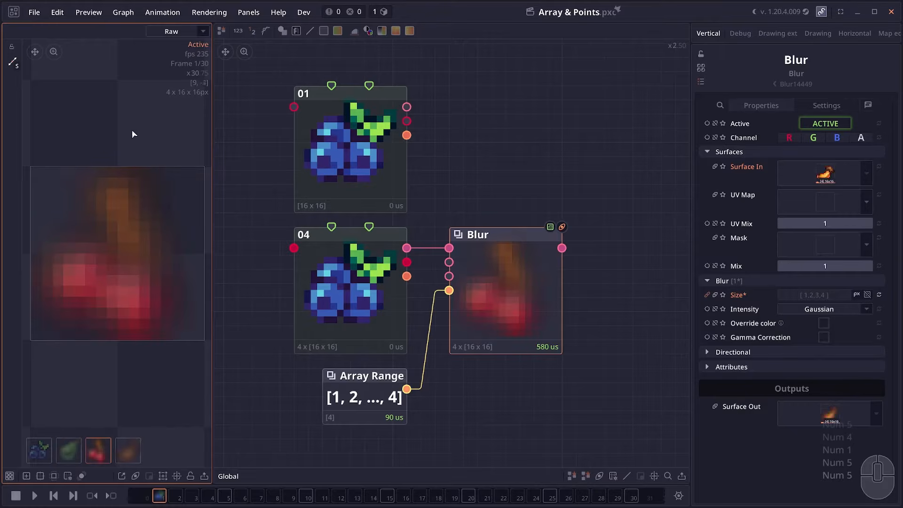
click(125, 446)
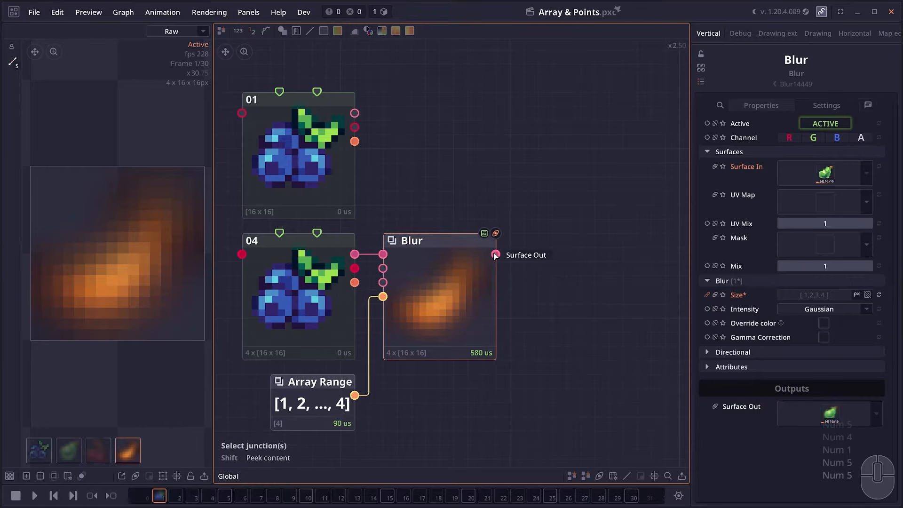
key(shift)
Step: Add a Stack node and connect the Blur's surface output to its input
drag(515, 245, 480, 255)
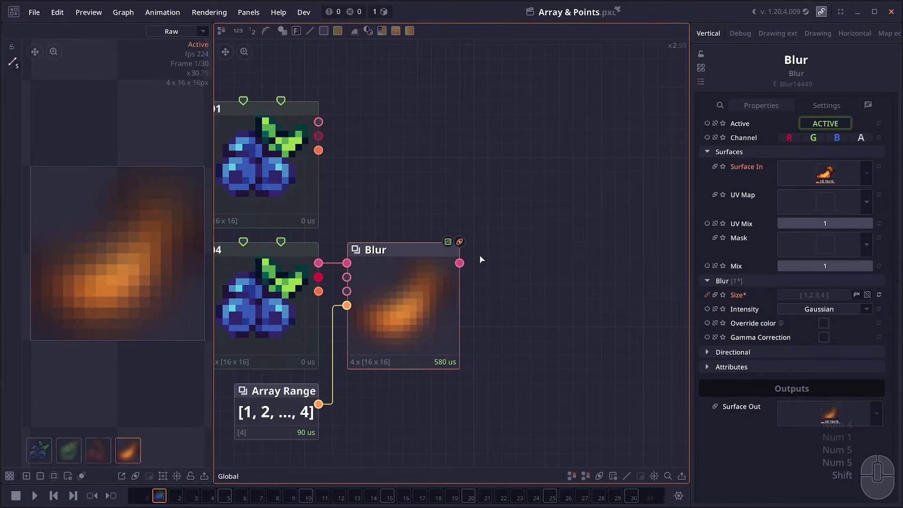
right_click(581, 96)
text(stack)
key(Return)
drag(459, 263, 502, 108)
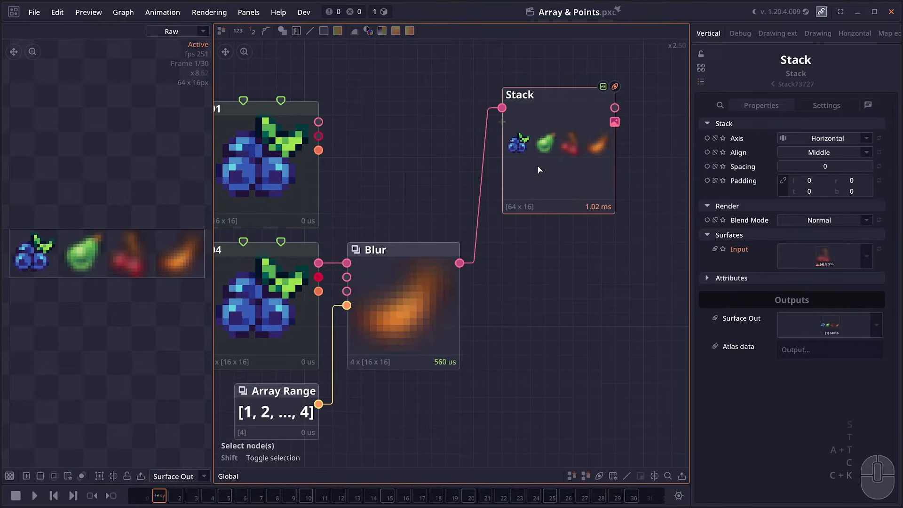
Step: Add an Image Grid node fed by the Blur output and arrange the images in 2 columns
right_click(559, 249)
text(imagegrid)
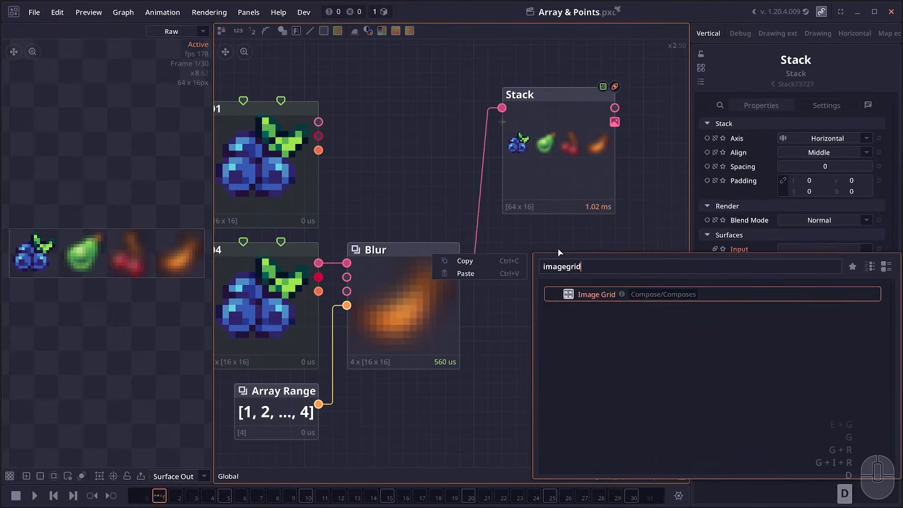
click(588, 294)
click(828, 152)
text(2)
click(541, 337)
Step: Add a Pack Sprites node fed by the Blur output and set its packing algorithm to Shelf
scroll(445, 359, down, 1)
right_click(445, 359)
text(pack)
key(Return)
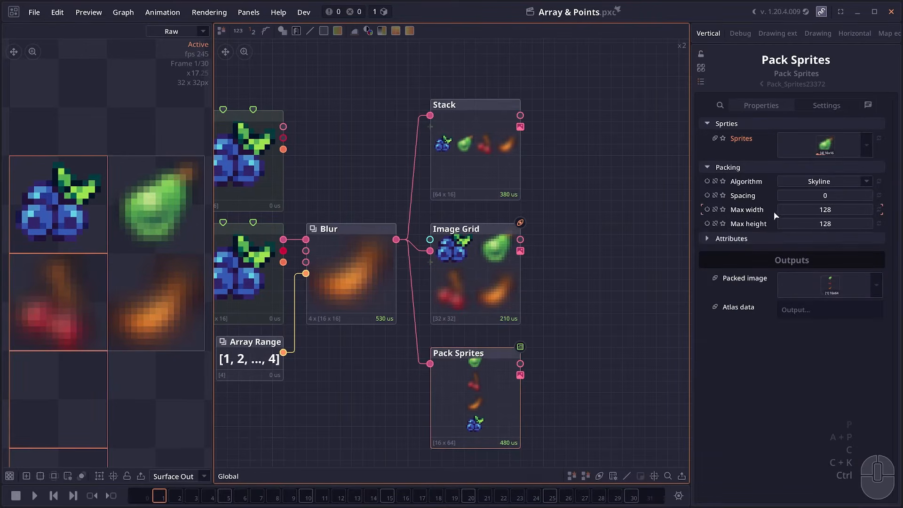
click(813, 182)
click(828, 216)
Step: Add a Sprite Stack node and connect the Blur's surface output to its Base shape input
scroll(292, 265, down, 1)
right_click(515, 235)
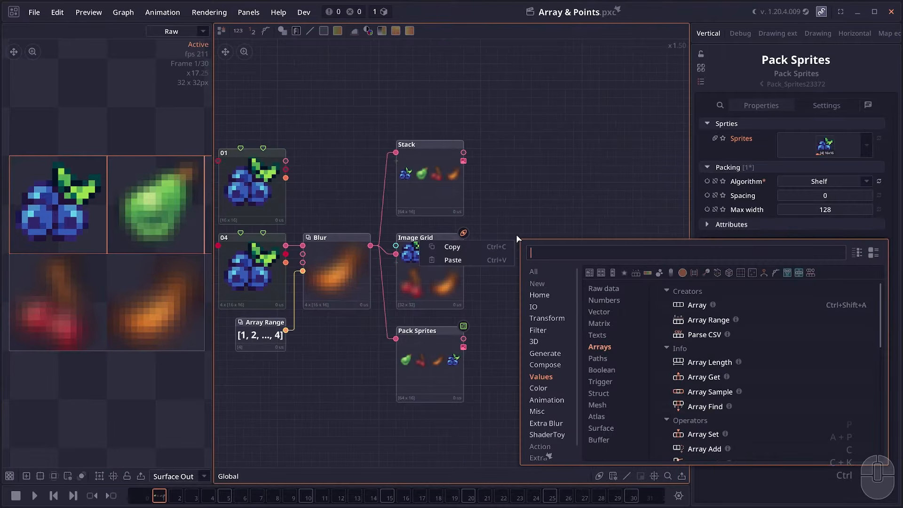
text(sprit)
key(Return)
scroll(475, 269, up, 2)
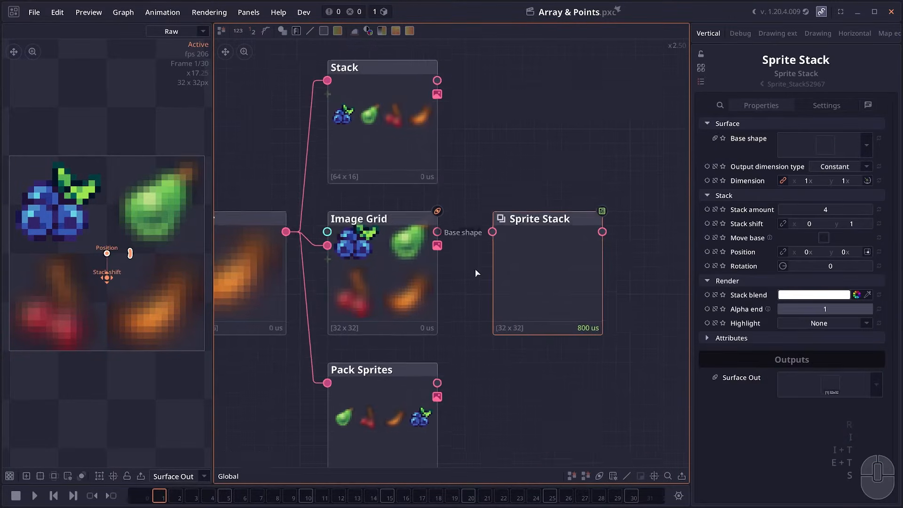
drag(282, 229, 494, 230)
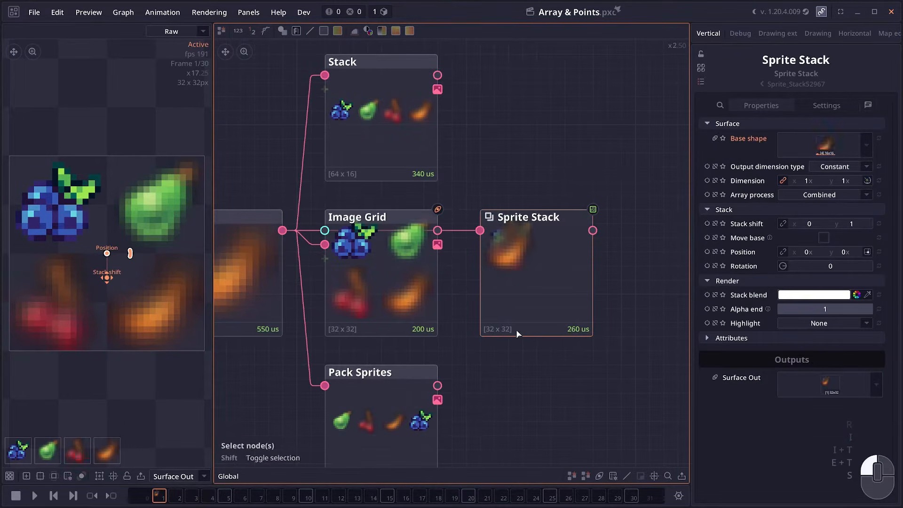
Step: Check the Sprite Stack preview while switching between the individual fruit images in the array
click(42, 451)
click(113, 449)
click(19, 449)
click(77, 448)
click(21, 447)
scroll(425, 394, down, 2)
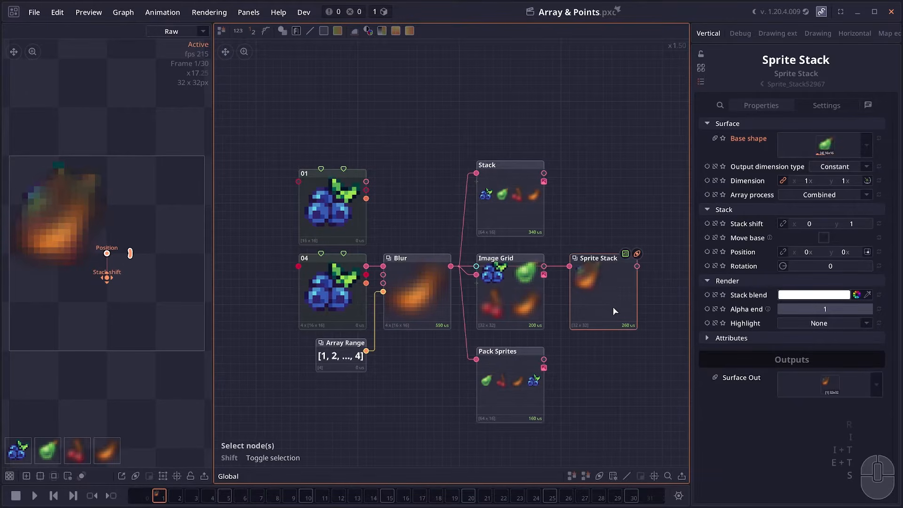
scroll(613, 306, up, 1)
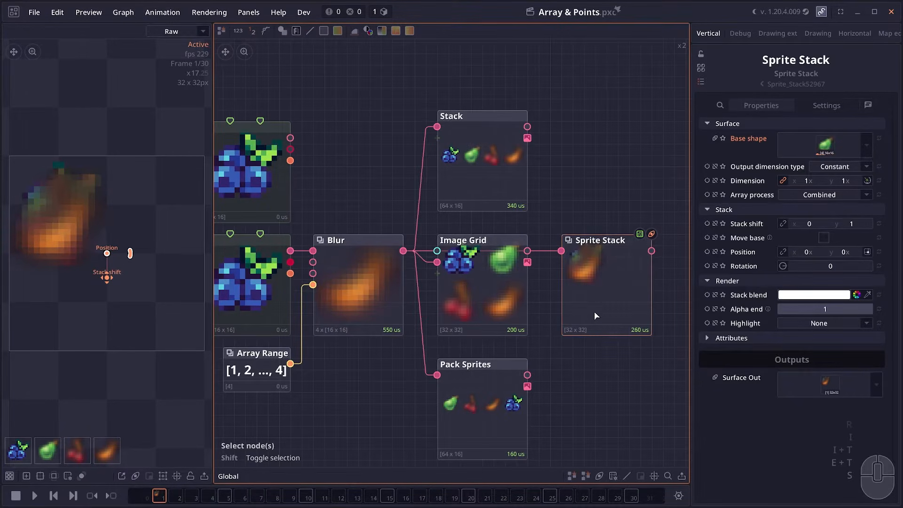
Step: Create Number nodes with values 0, 1 and 2, combine them in a new Array node, and peek at its output
drag(492, 379, 570, 219)
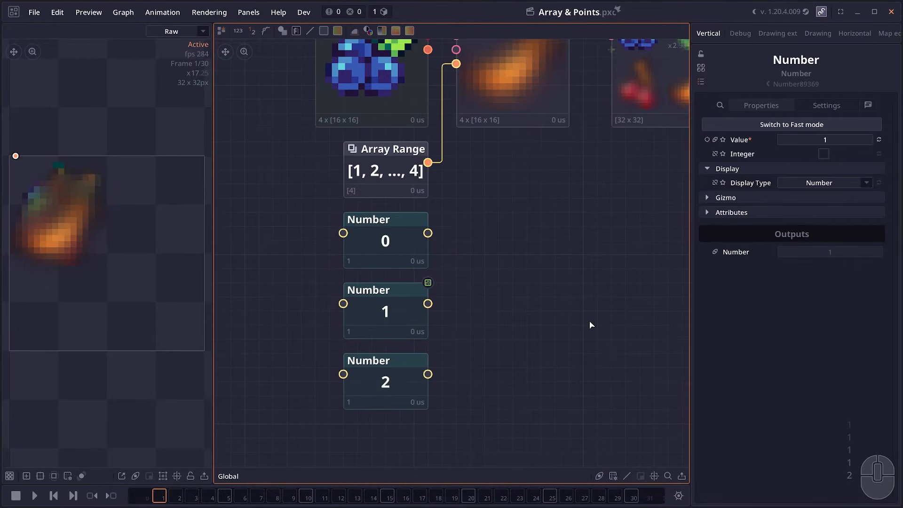
drag(548, 263, 437, 269)
right_click(424, 277)
text(array)
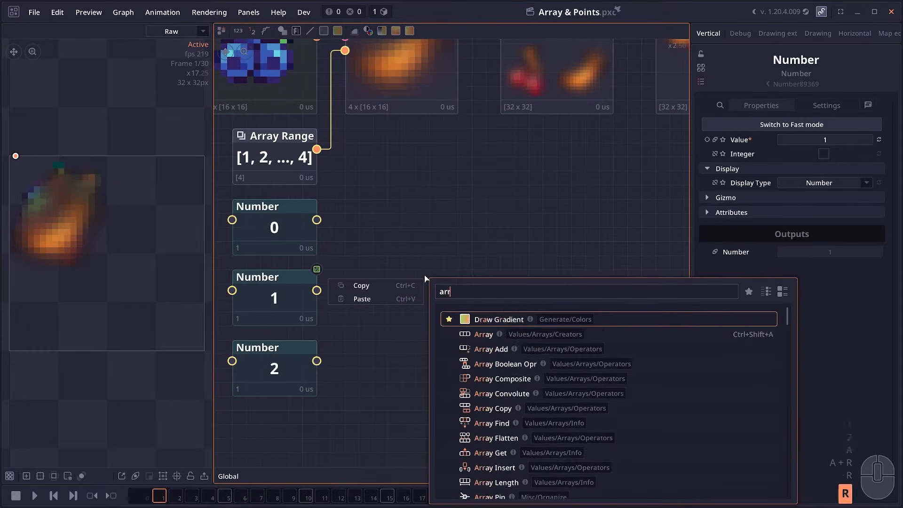
key(Return)
drag(343, 383, 396, 255)
click(427, 298)
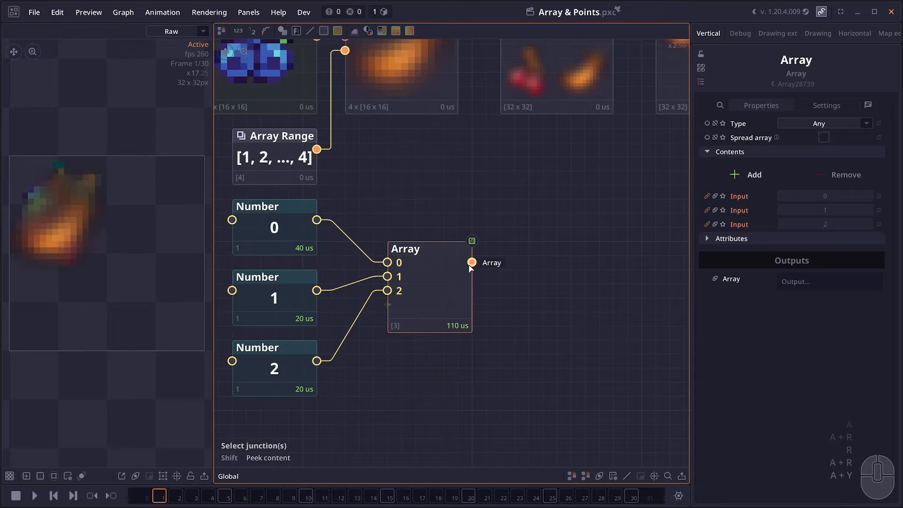
key(shift)
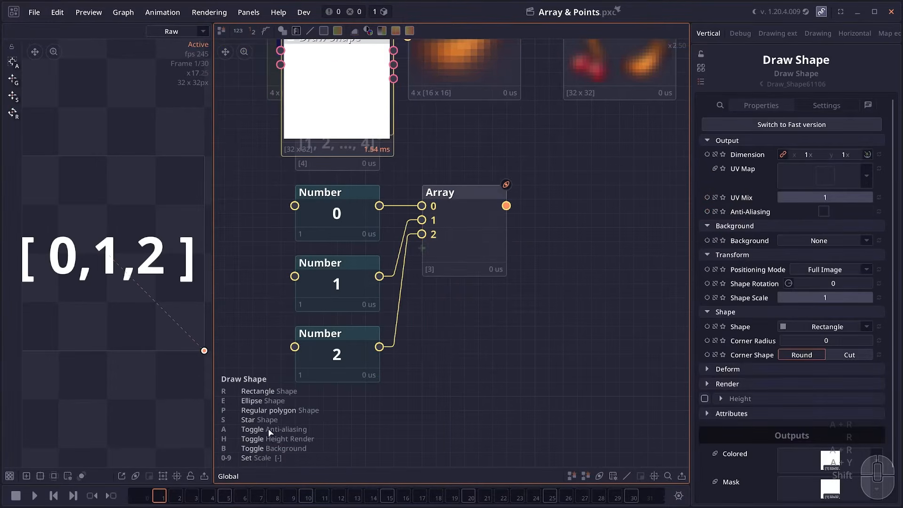
Step: Connect the Draw Shape node's colored output to the number Array as a fourth entry, and delete the Draw Shape again
drag(309, 122, 299, 456)
drag(379, 431, 432, 235)
drag(463, 348, 476, 296)
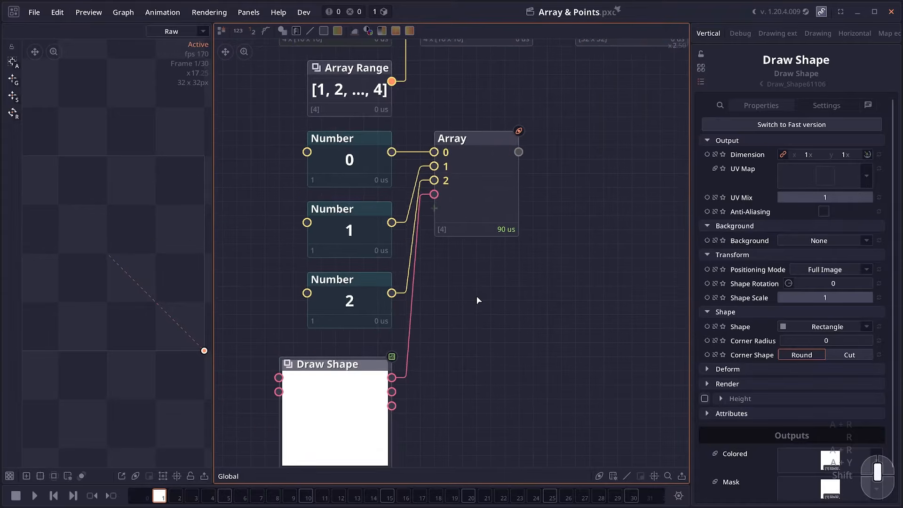
scroll(477, 296, down, 1)
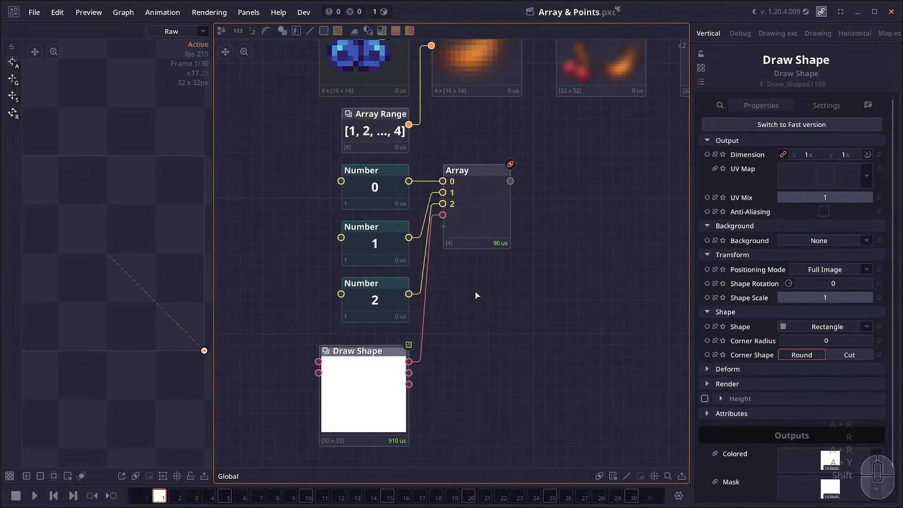
drag(506, 301, 422, 351)
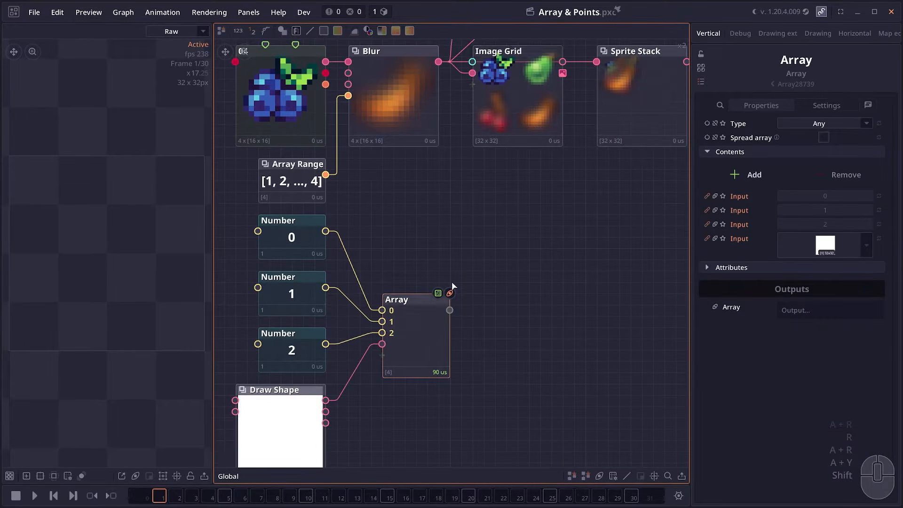
scroll(385, 289, up, 2)
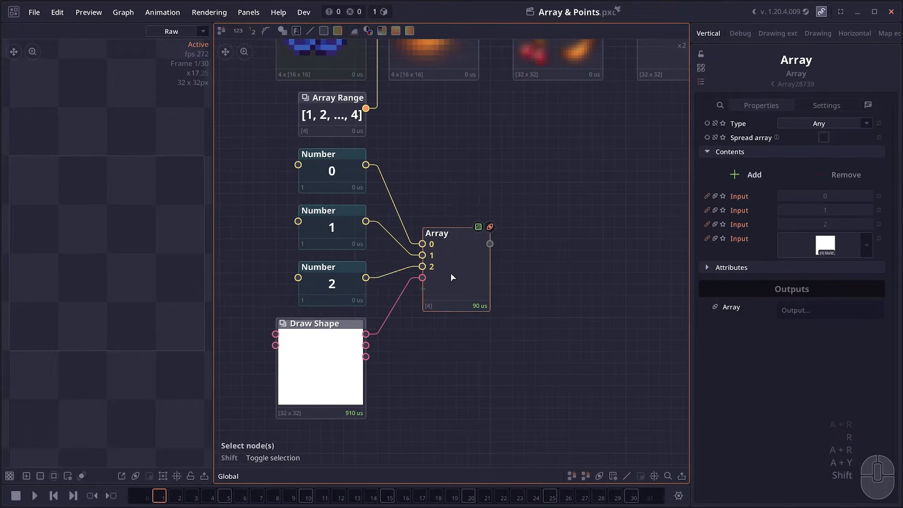
key(Delete)
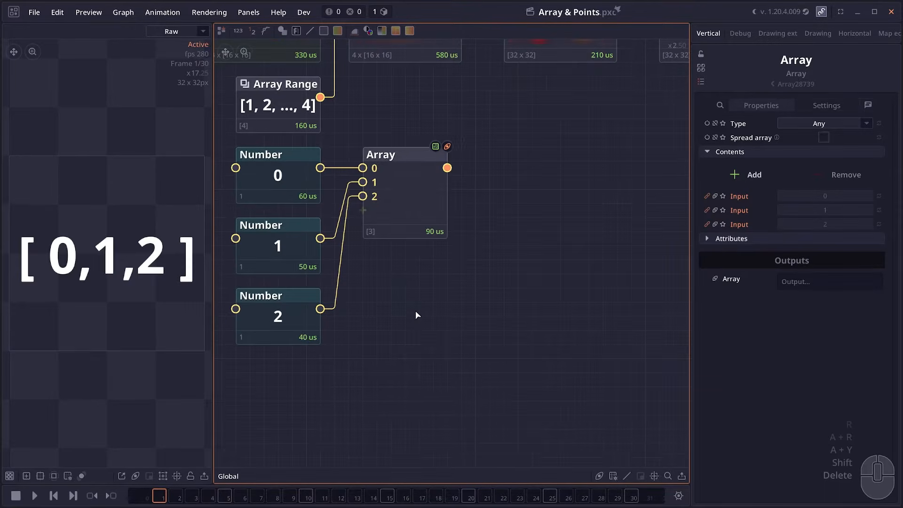
Step: Add Vector2, Vector3 and Vector4 nodes stacked below the Array and peek at their vector outputs
key(2)
click(422, 331)
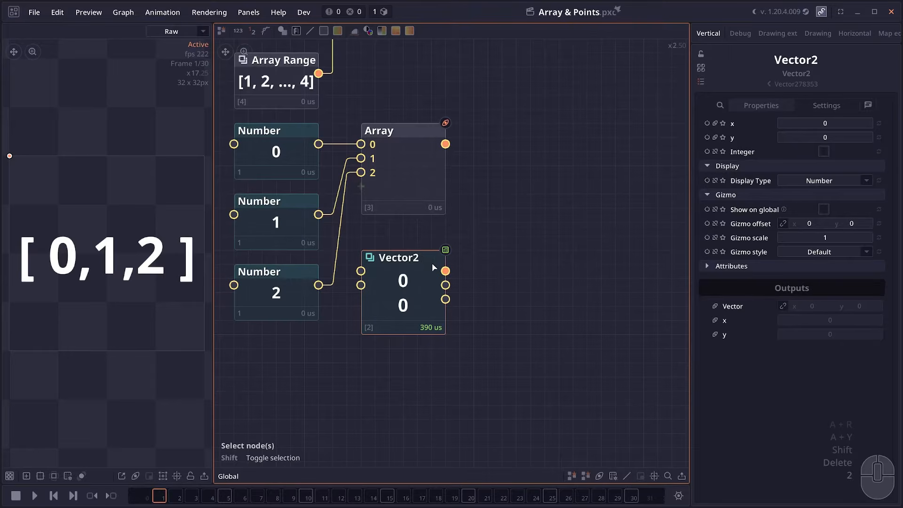
key(shift)
scroll(362, 384, down, 1)
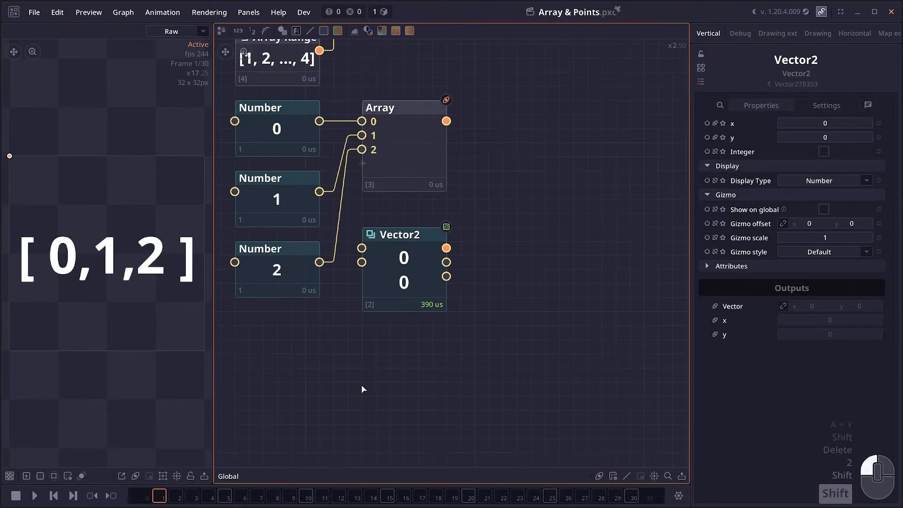
key(3)
click(425, 368)
key(shift)
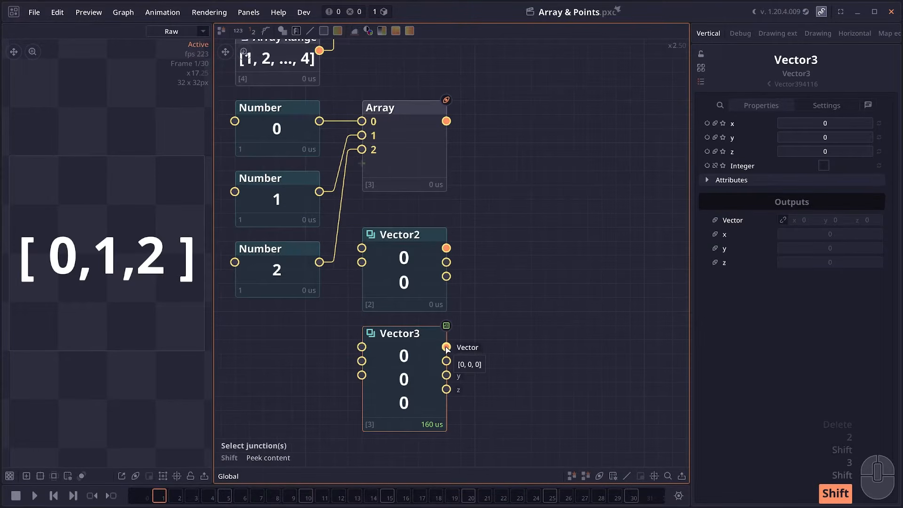
scroll(381, 287, down, 2)
key(4)
click(371, 411)
key(shift)
mouse_move(374, 387)
mouse_down()
mouse_move(402, 387)
mouse_move(367, 402)
mouse_up()
Step: Add another set of Number, Vector2, Vector3 and Vector4 nodes beside the existing vector nodes
key(1)
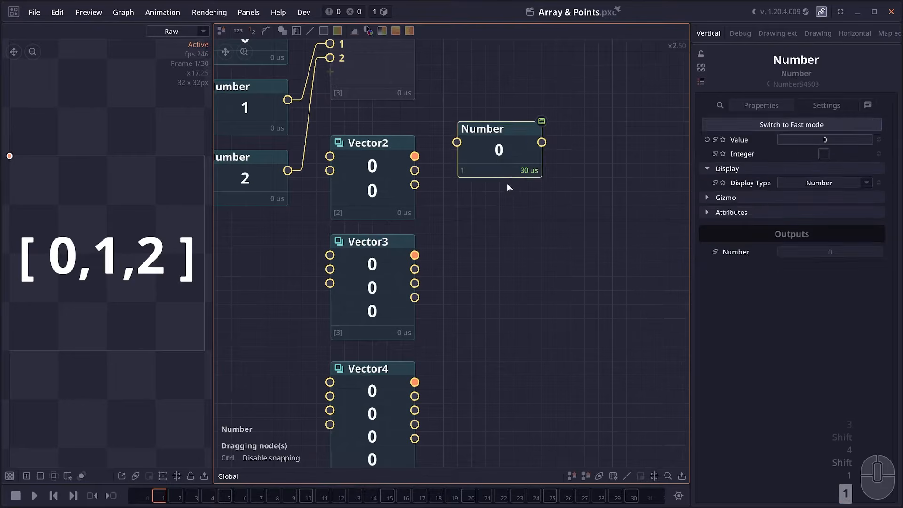
click(506, 198)
key(2)
click(504, 262)
key(3)
click(497, 343)
key(4)
click(503, 402)
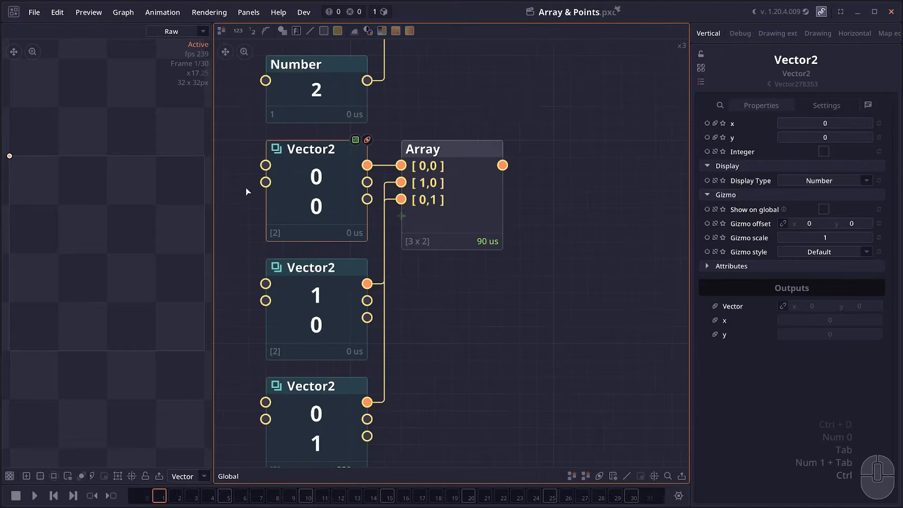
Step: Add a Scatter node in the empty graph area beside the two arrays
drag(280, 234, 317, 238)
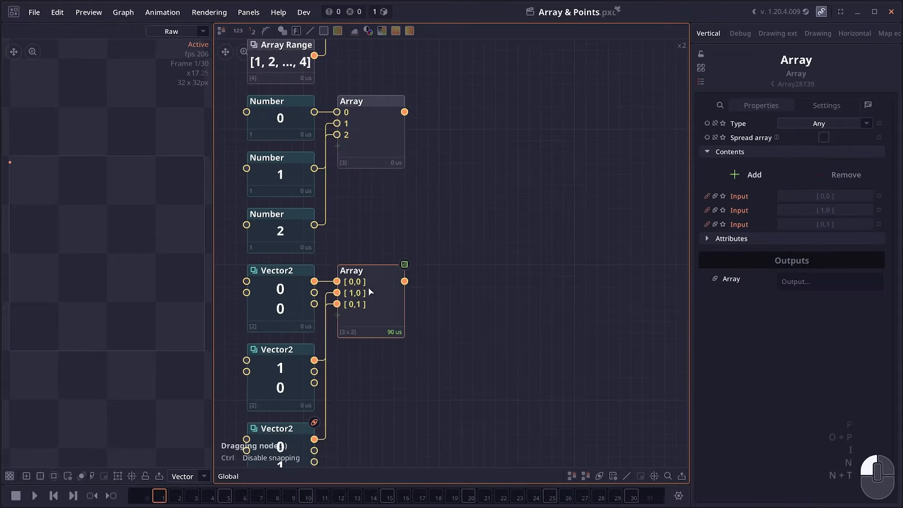
mouse_move(368, 287)
mouse_down()
mouse_move(384, 278)
mouse_move(369, 287)
mouse_up()
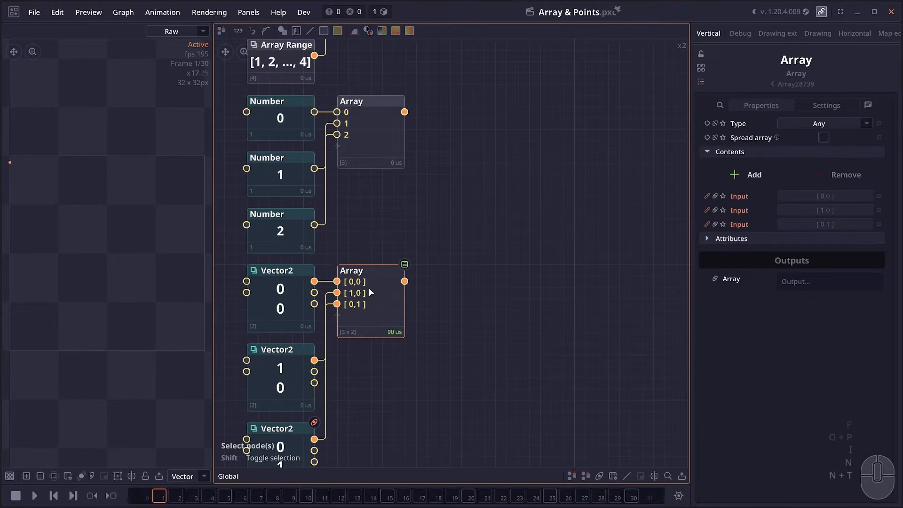
right_click(430, 204)
text(sca)
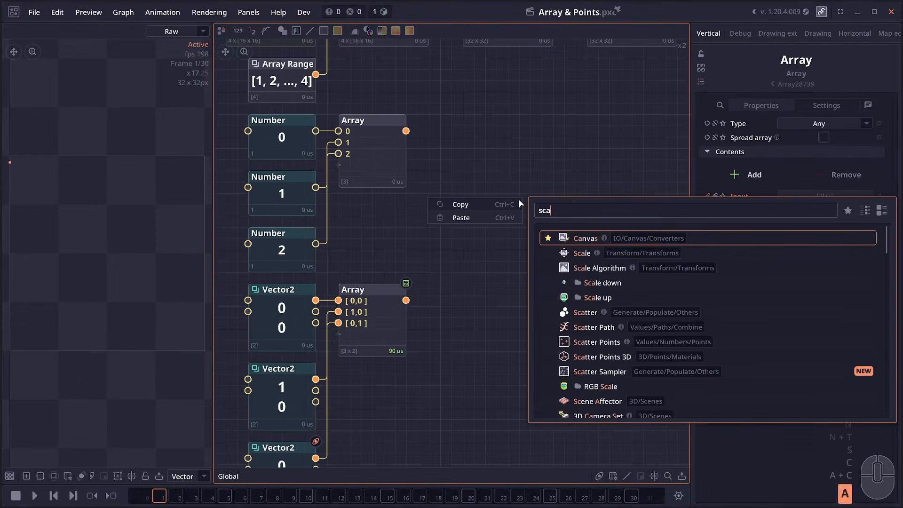
text(tter)
key(Return)
scroll(517, 283, down, 1)
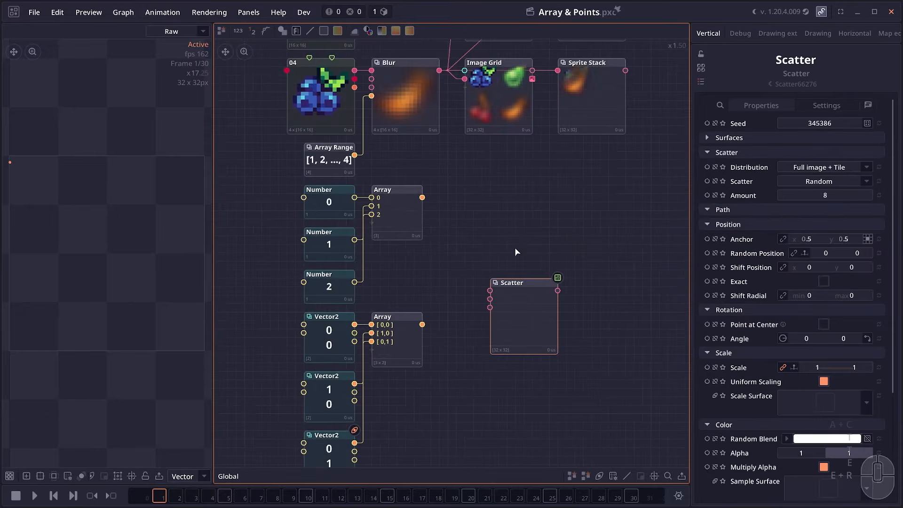
Step: Connect image 01's surface output to the Scatter's Surface In, preview the Scatter and shift the node clear of the image
scroll(465, 161, up, 1)
drag(521, 153, 498, 334)
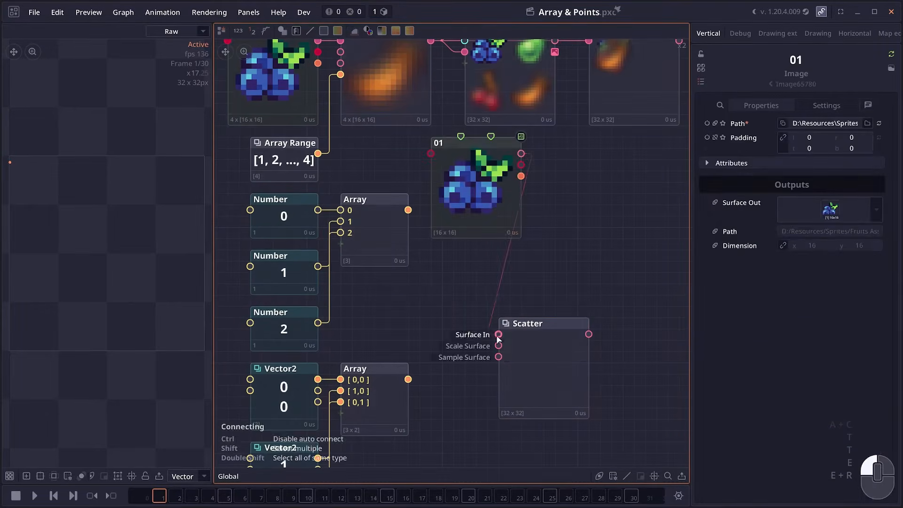
double_click(523, 349)
drag(545, 374, 591, 376)
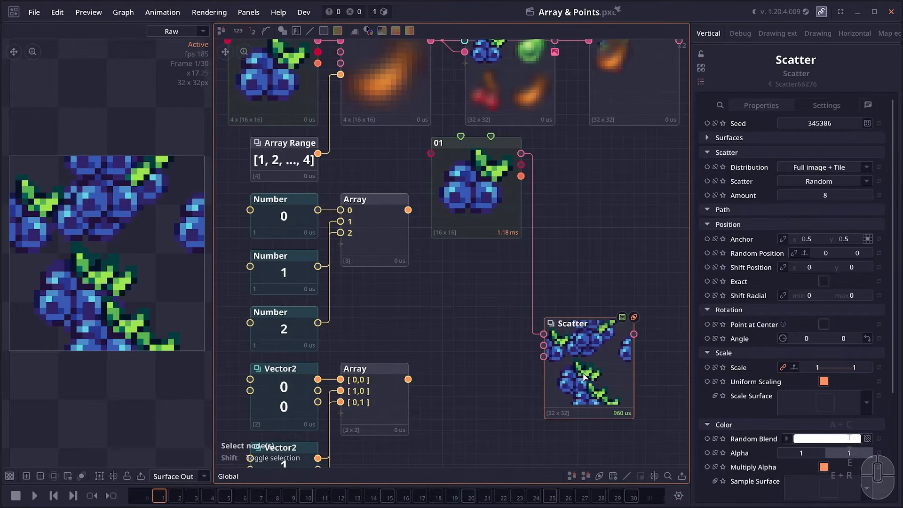
Step: Set the Scatter's distribution to Points Array and connect the Vector2 array's output to Distribution Data
drag(412, 317, 401, 280)
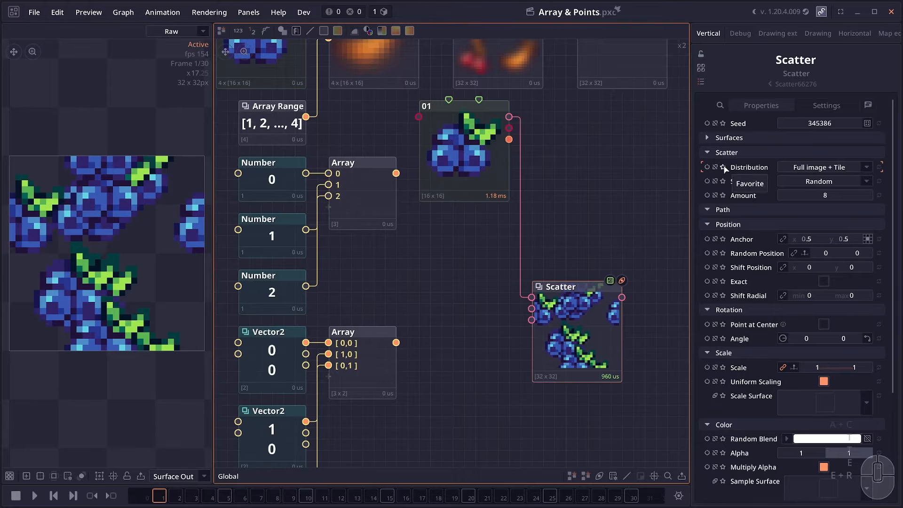
click(823, 168)
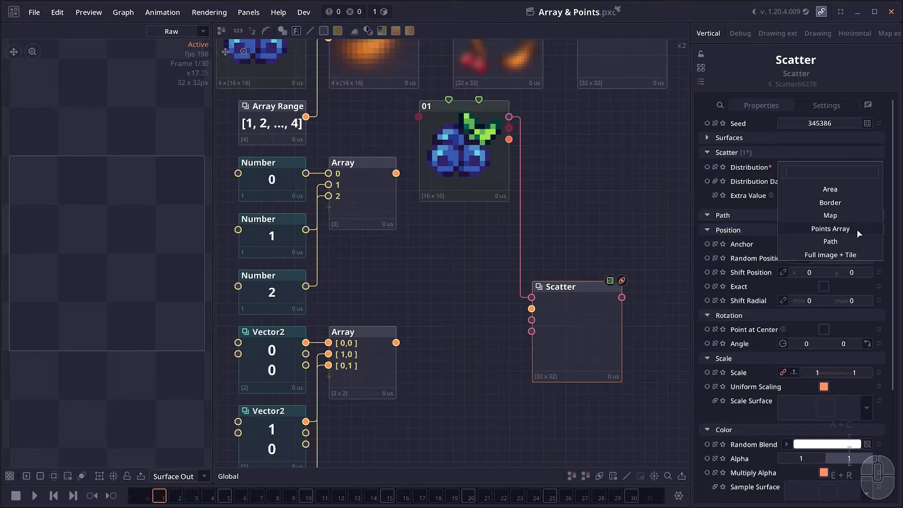
click(823, 231)
scroll(367, 347, up, 1)
drag(367, 348, 376, 297)
drag(419, 275, 625, 264)
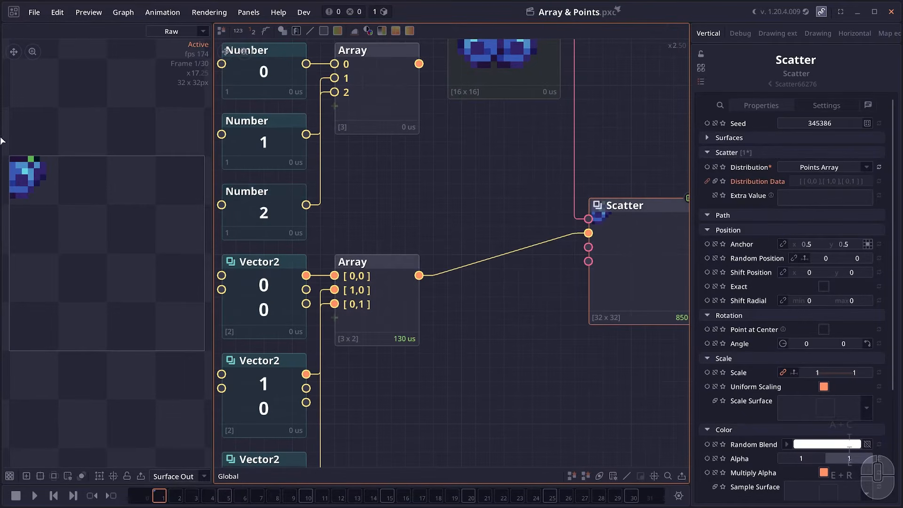
Step: Set the second Vector2's x to 16 and the third Vector2's y to 16
scroll(416, 326, down, 1)
drag(416, 327, 450, 238)
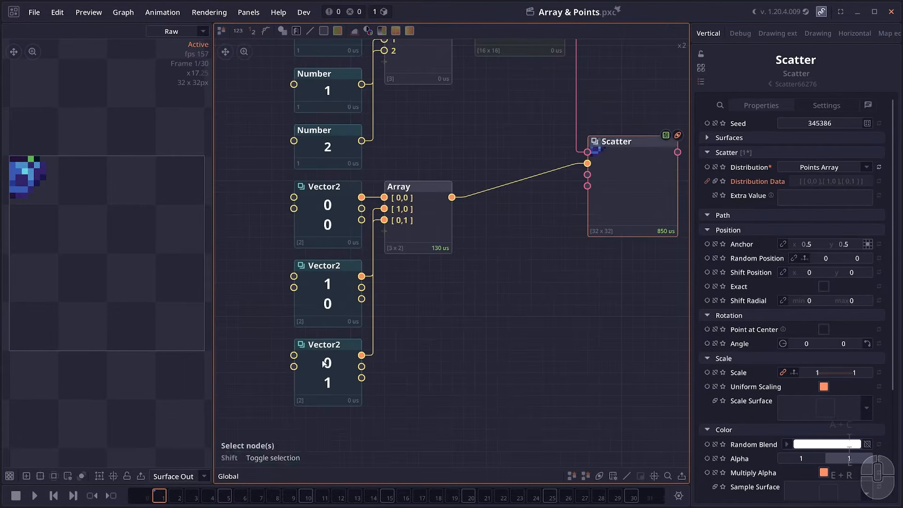
click(329, 306)
click(831, 123)
text(16)
click(331, 364)
click(839, 137)
text(16)
Step: Examine in the Scatter preview how the blueberry copies are placed at the array's point coordinates
drag(553, 275, 496, 302)
drag(391, 278, 444, 277)
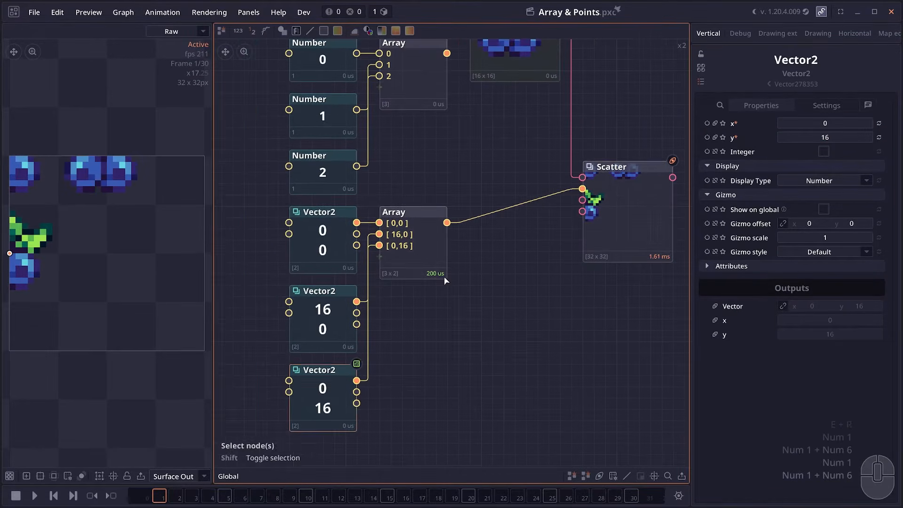
click(616, 212)
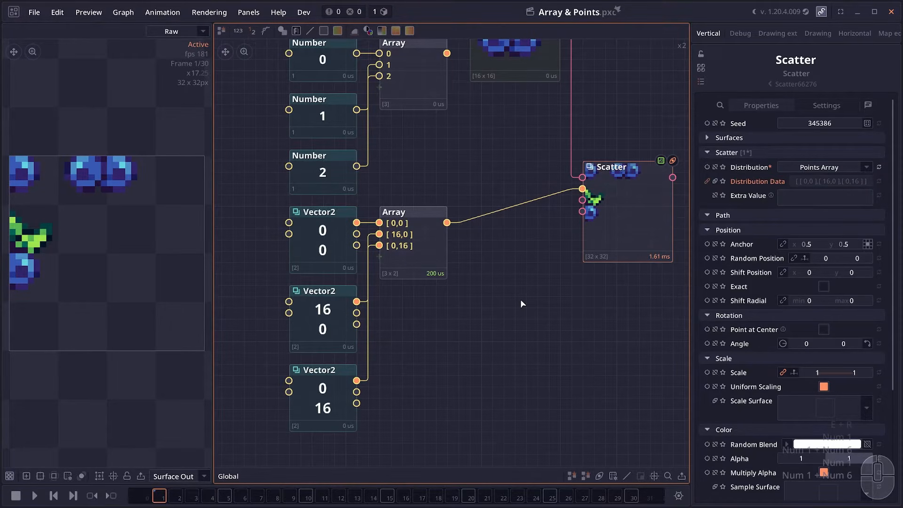
drag(31, 173, 75, 199)
scroll(76, 198, down, 1)
drag(106, 158, 91, 158)
double_click(649, 229)
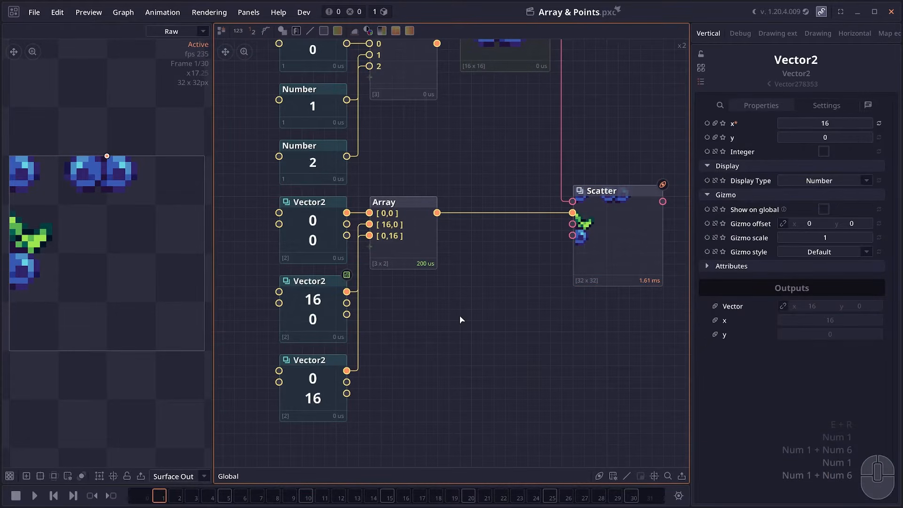
Step: Delete the three Vector2 nodes with their Array and add a Shape Path node in their place
drag(402, 401, 289, 246)
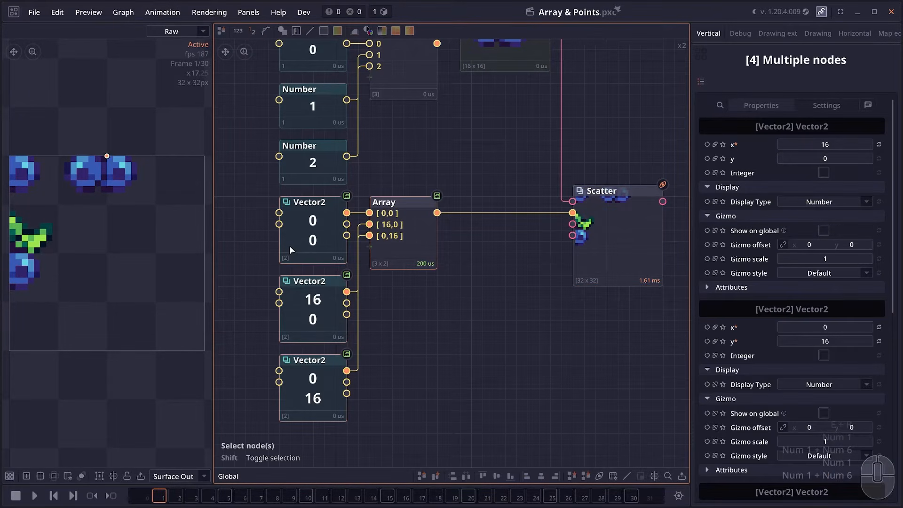
key(Delete)
right_click(298, 253)
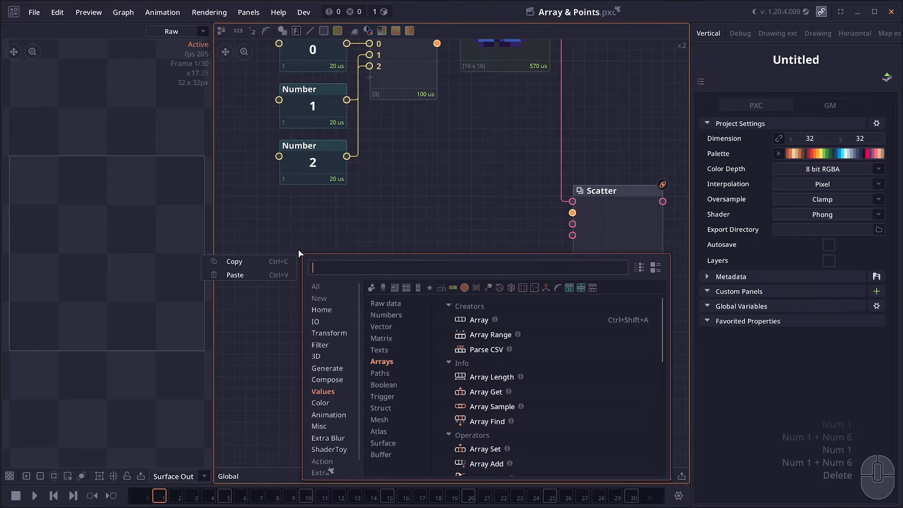
text(path)
key(ctrl+a)
text(shap)
key(BackSpace)
text(hape)
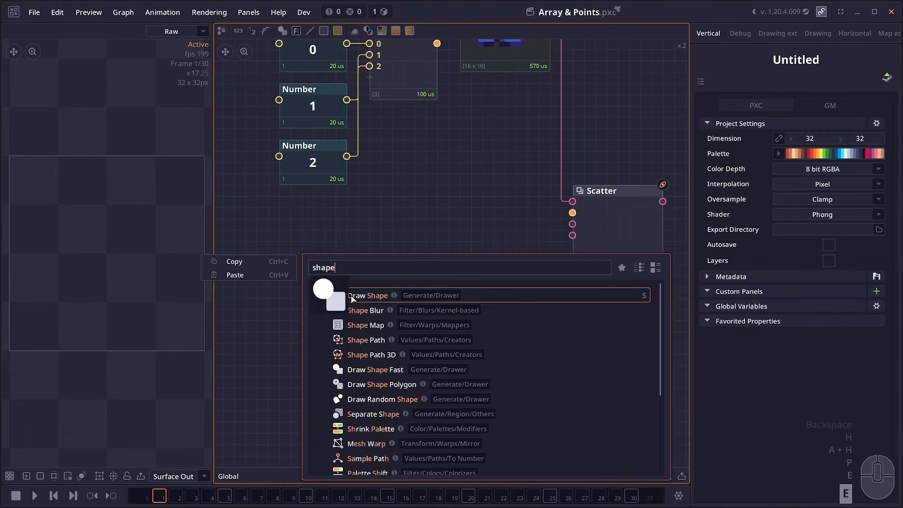
click(334, 340)
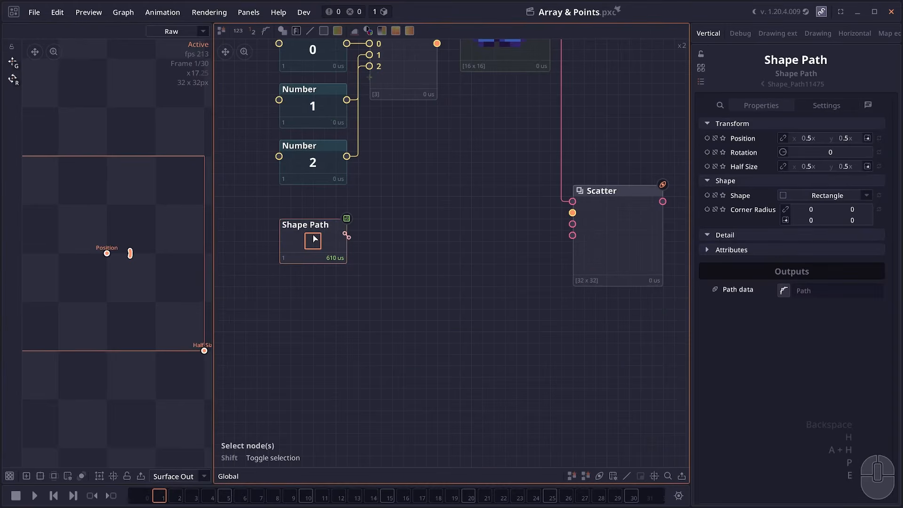
Step: Shrink the Shape Path to a half size of about 0.396 on both axes and change its shape to Ellipse
double_click(313, 239)
mouse_move(139, 250)
mouse_down()
mouse_move(146, 260)
mouse_move(137, 261)
mouse_up()
scroll(137, 261, down, 1)
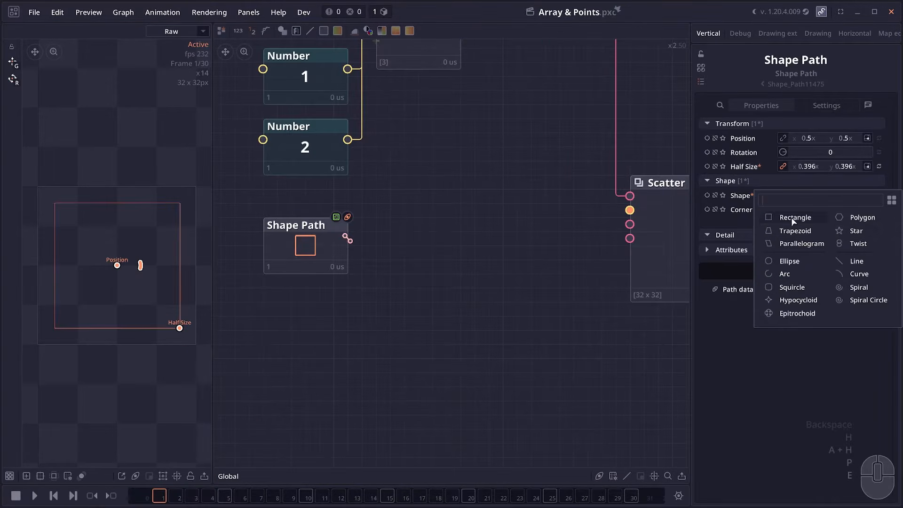
click(791, 262)
Step: Add a Sample Path node fed by the Shape Path's output
right_click(430, 261)
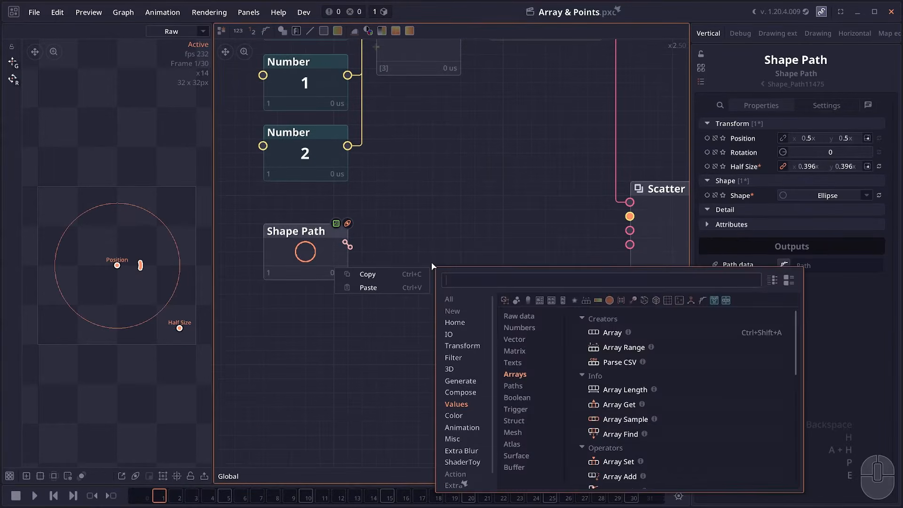
text(sample)
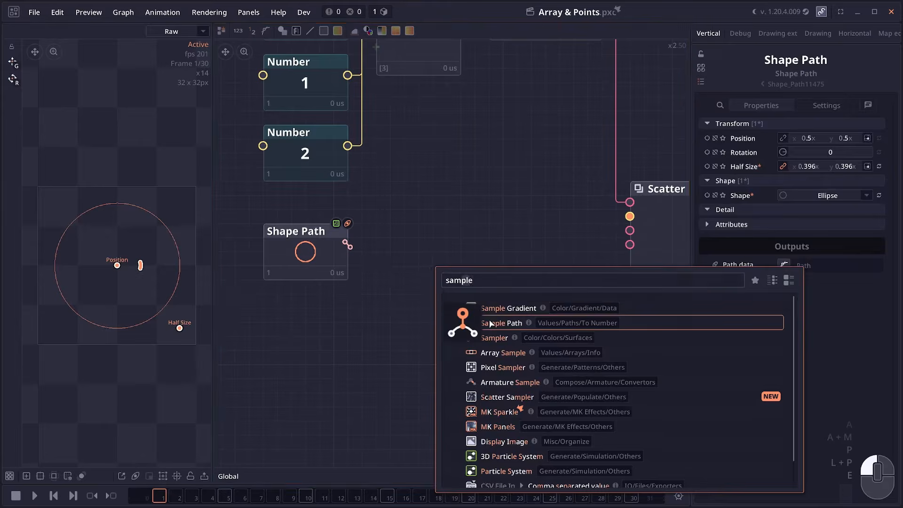
click(479, 323)
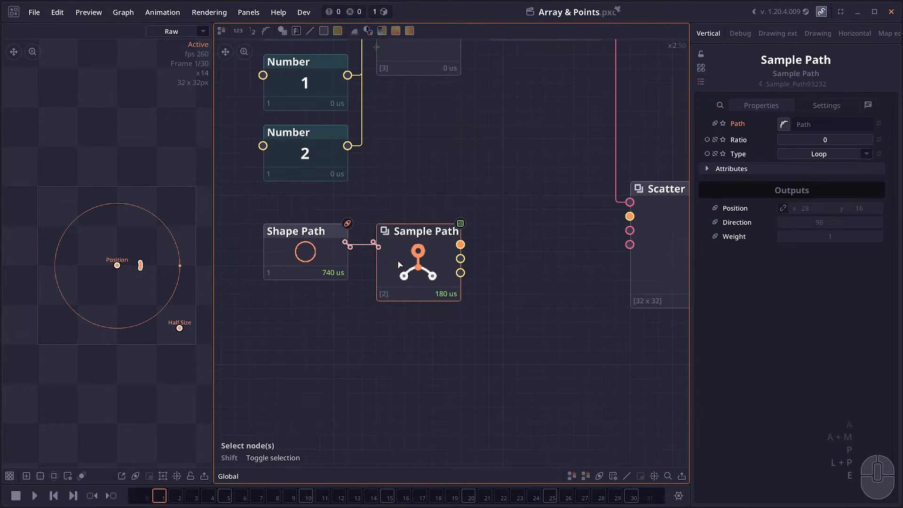
Step: Vary the Sample Path's ratio to move the sample point around the ellipse, leaving it at 0.008
drag(824, 140, 75, 215)
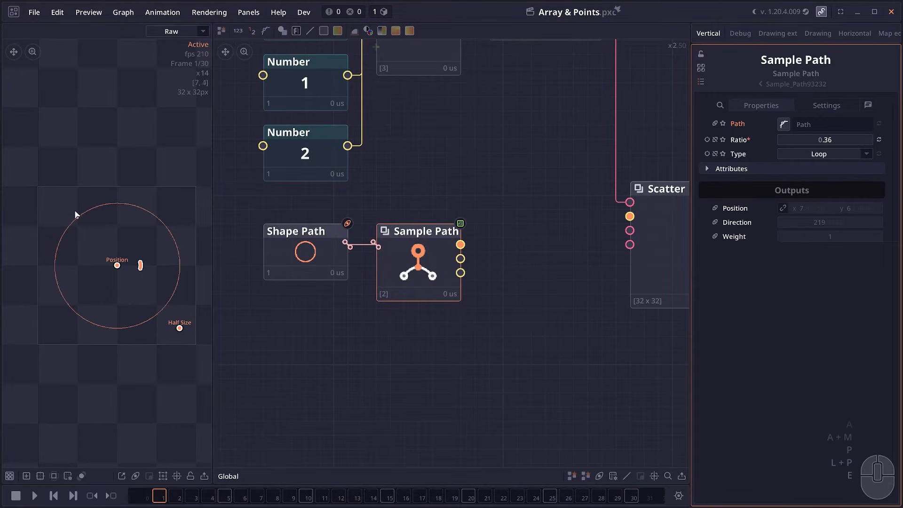
key(alt+z)
drag(825, 139, 809, 139)
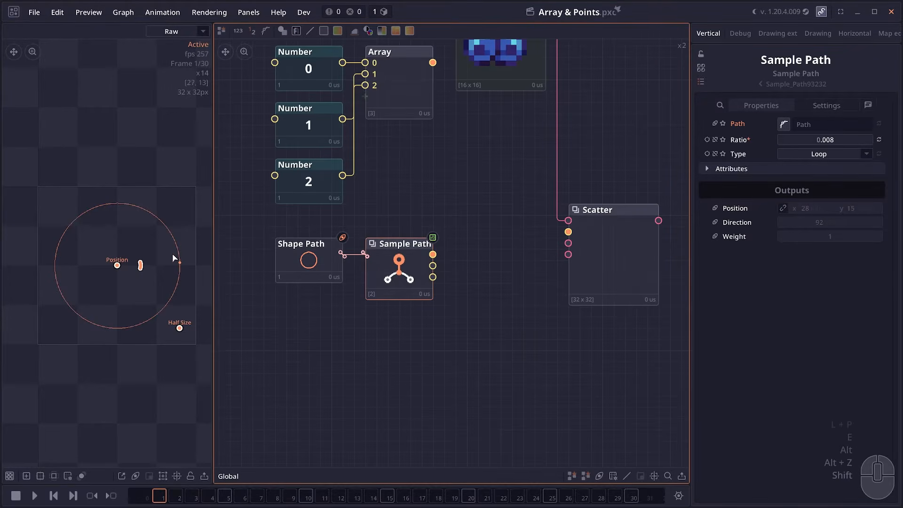
drag(173, 258, 171, 269)
scroll(172, 278, up, 1)
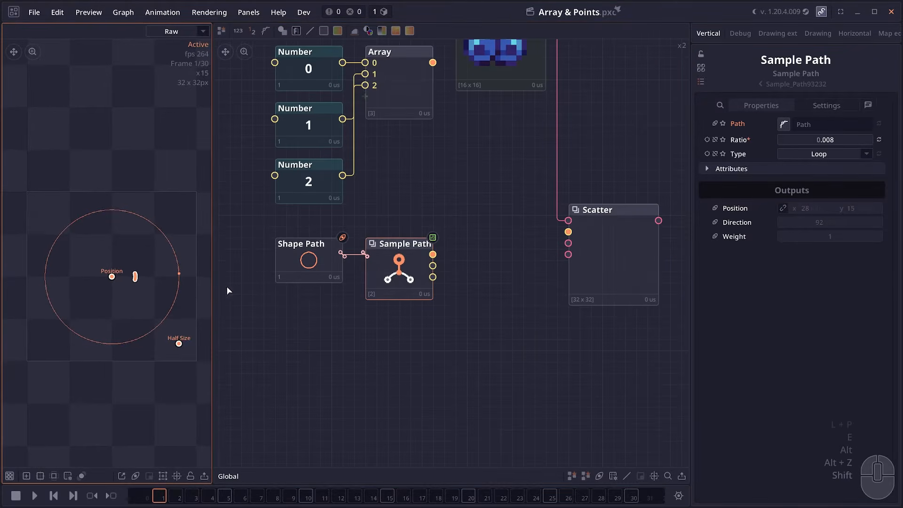
click(326, 269)
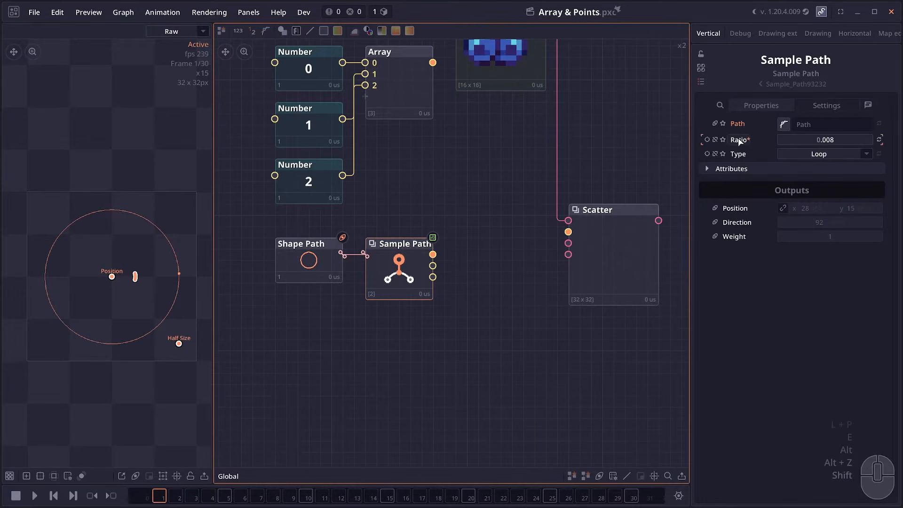
Step: Set the Sample Path's ratio to the array [ 0,0.20,0.40,0.60,0.80 ]
click(824, 144)
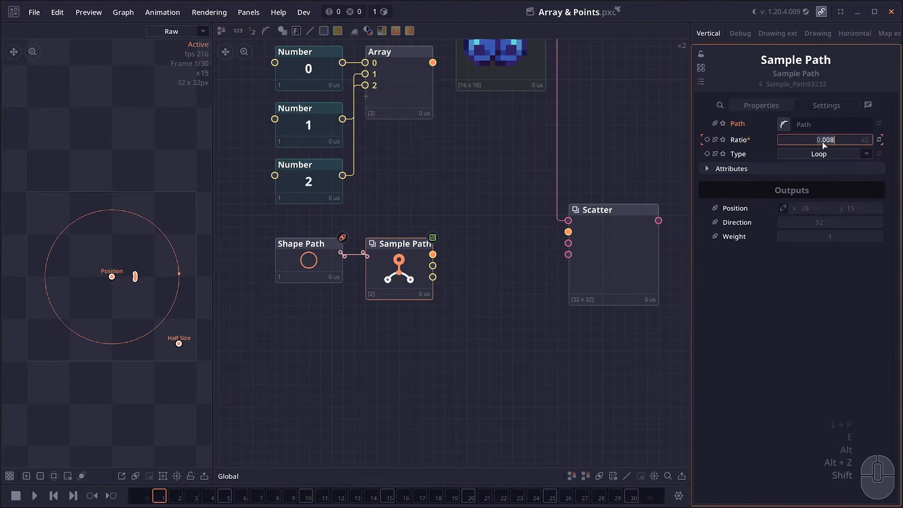
key(BackSpace)
text([ )
text(0,0)
text(.20,0.40,0.)
text(60,0.80 ])
key(Return)
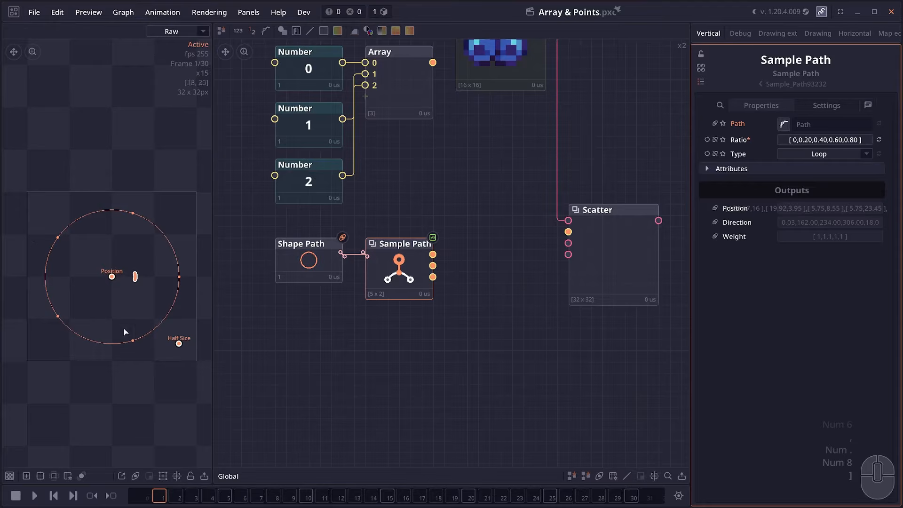
Step: Feed the Sample Path's position output into the Scatter node's distribution data and preview the scattered blueberries
scroll(653, 92, up, 1)
drag(378, 295, 546, 266)
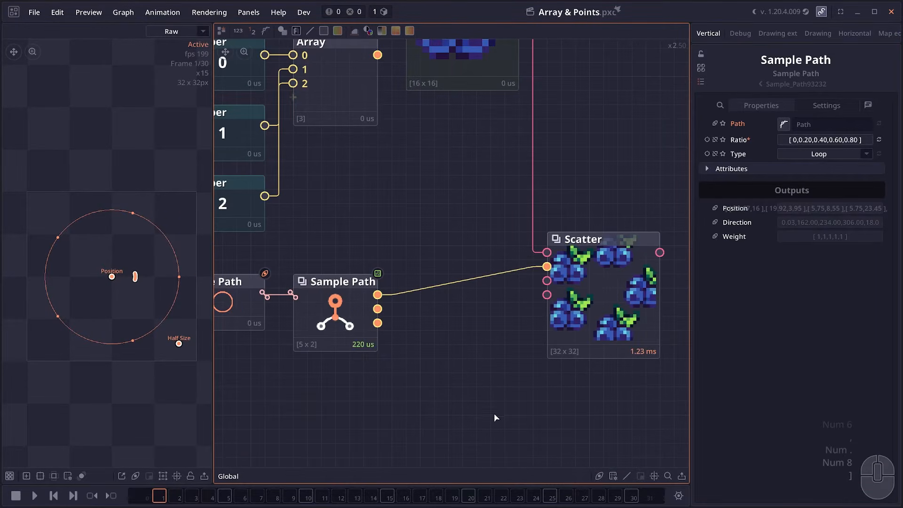
click(583, 310)
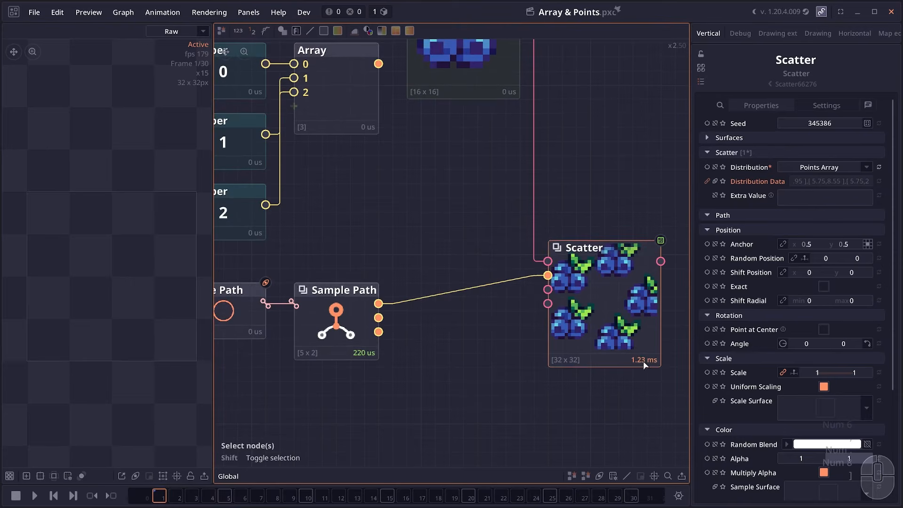
drag(252, 366, 271, 366)
click(263, 329)
click(648, 344)
scroll(595, 337, down, 1)
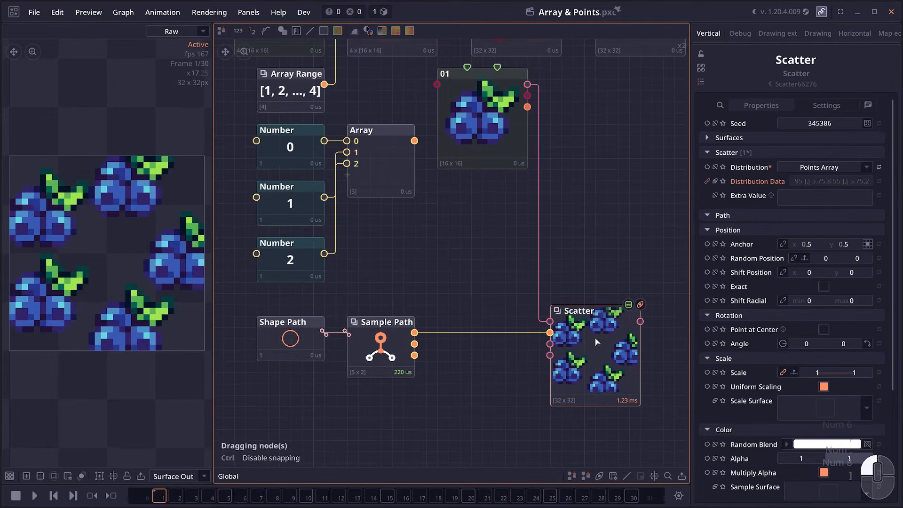
Step: Duplicate the Scatter node, feed it the Shape Path, and scatter uniformly along the path with an amount of 5
key(ctrl+d)
click(565, 166)
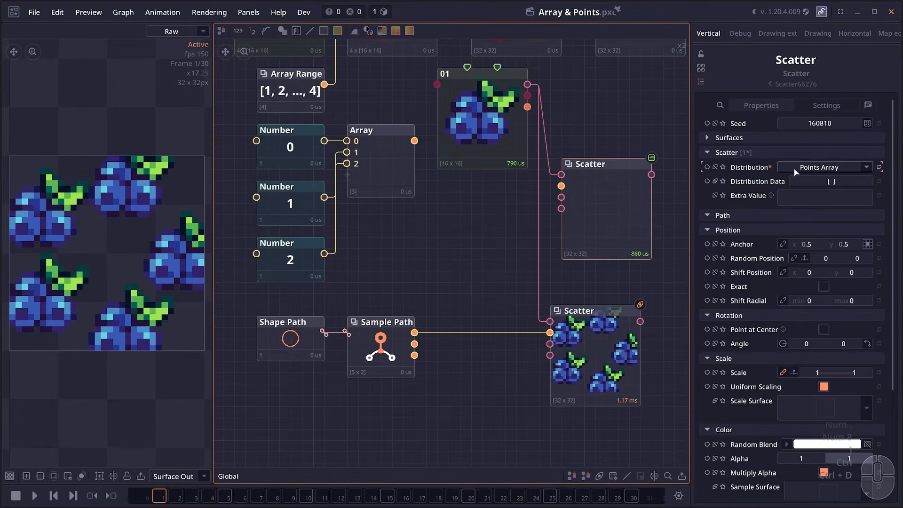
click(802, 164)
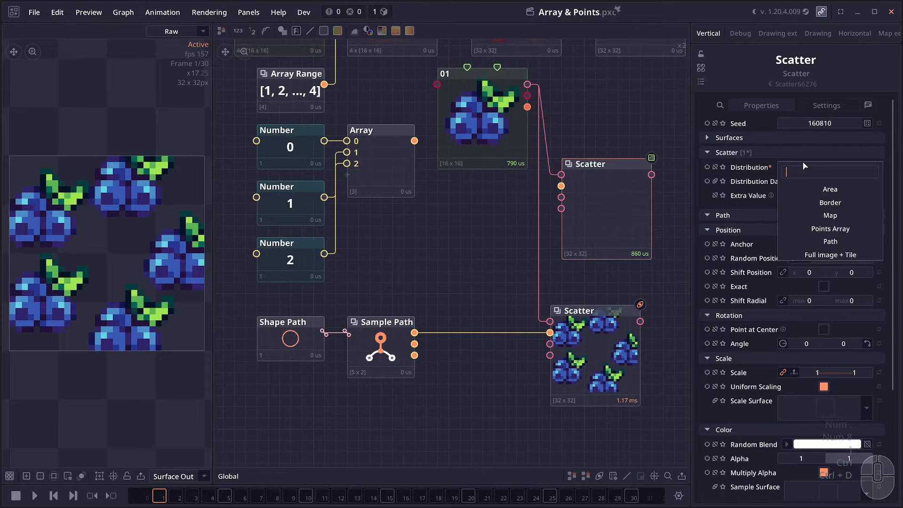
click(836, 243)
drag(324, 333, 587, 188)
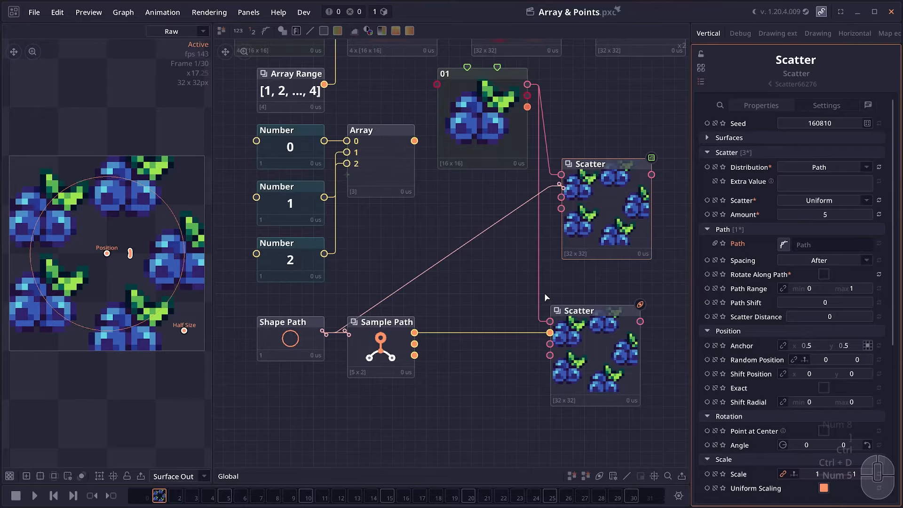
drag(597, 249, 586, 251)
Step: Review the points-array Scatter node's output and the sampled points of its Sample Path node
click(605, 360)
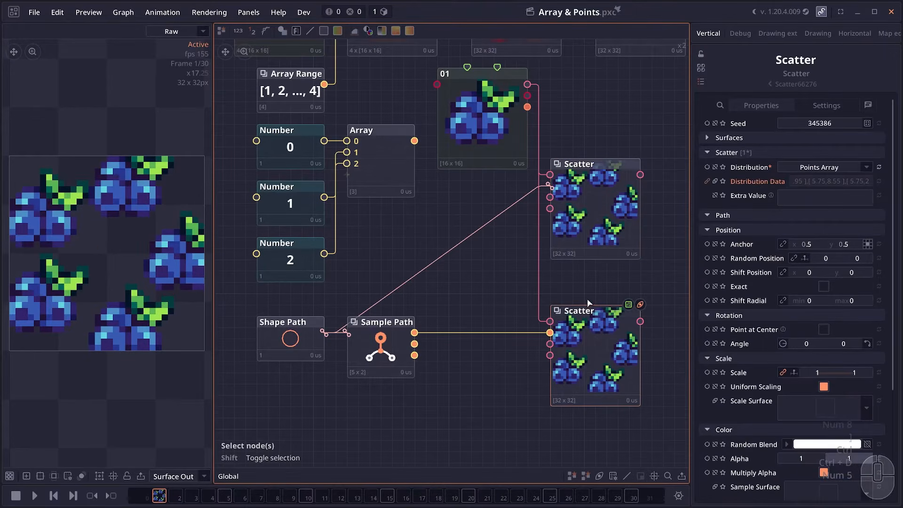
drag(373, 358, 399, 354)
drag(394, 356, 421, 329)
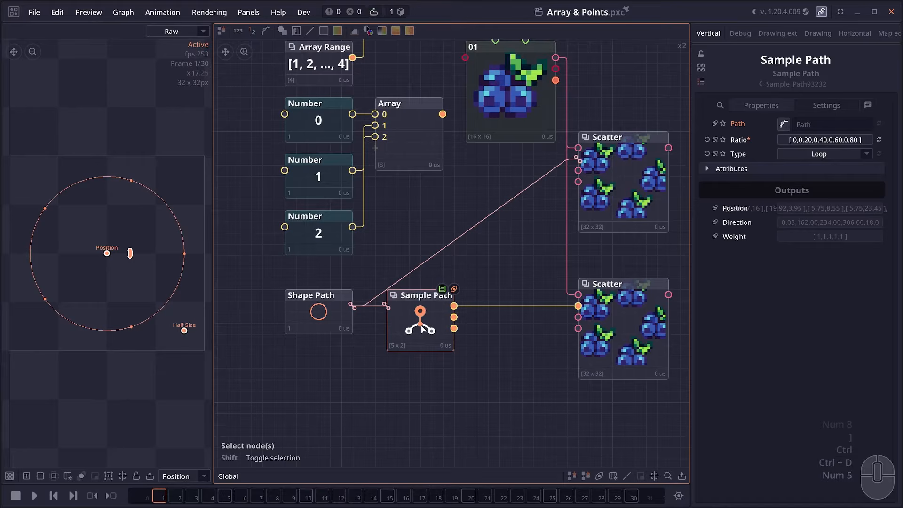
Step: Add a Lattice Point node, shrink its point area to a half size of about 0.35, and feed its points into the lower Scatter
right_click(347, 159)
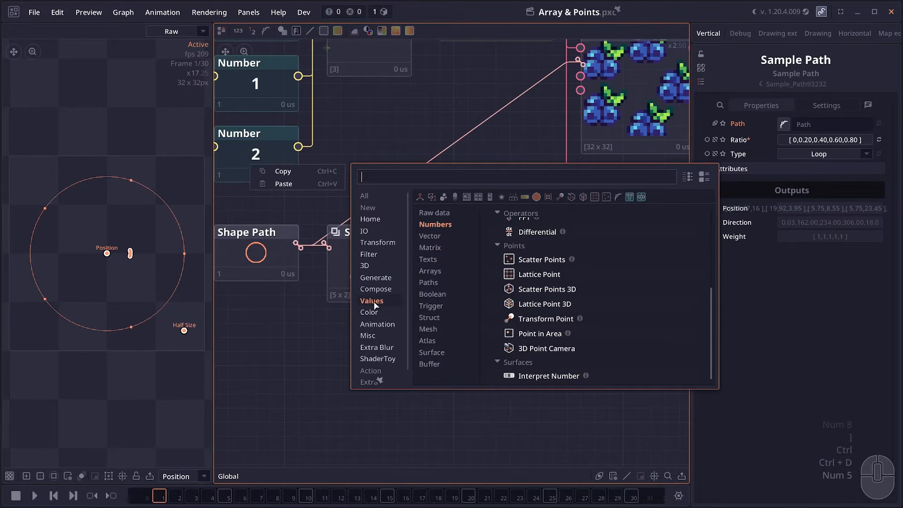
click(373, 301)
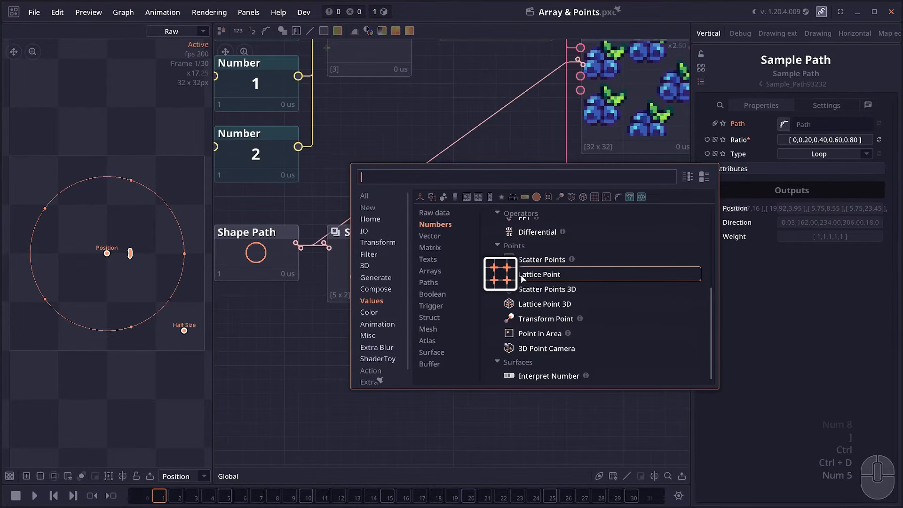
drag(527, 277, 354, 334)
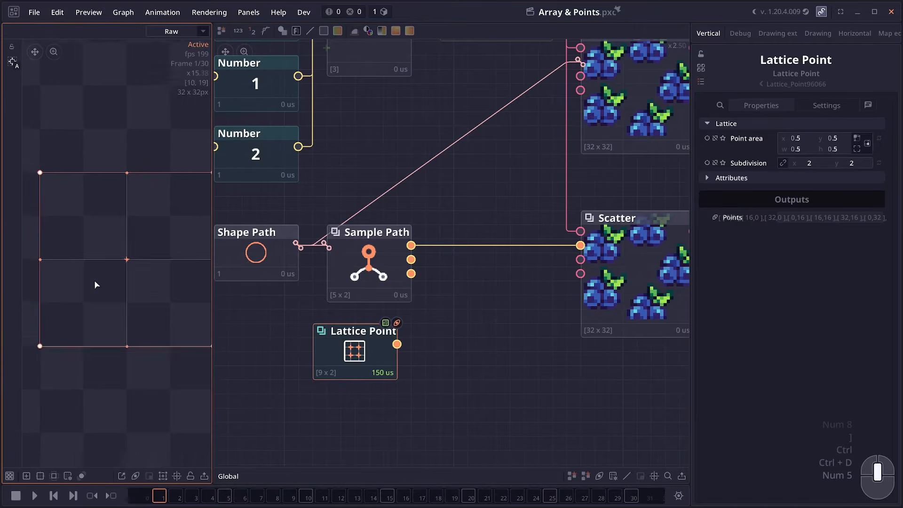
middle_click(72, 278)
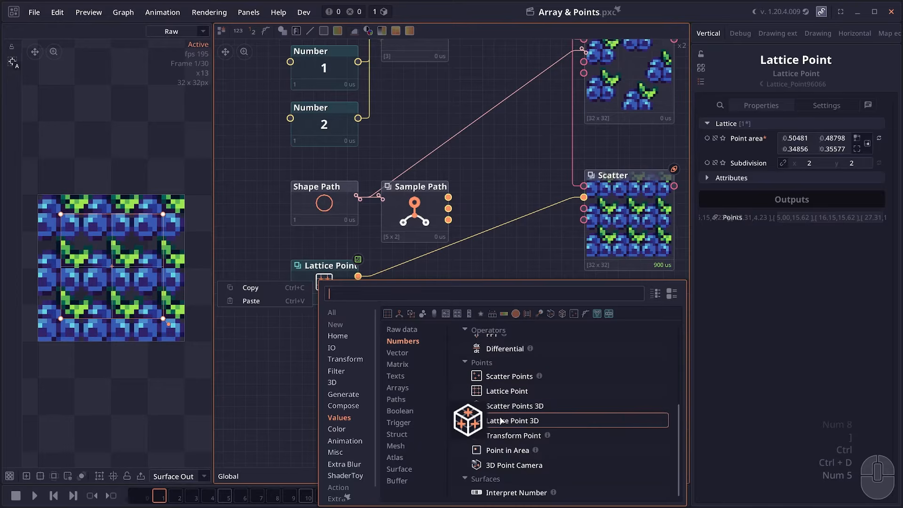
Step: Add a Lattice Point 3D node and feed its points into the lower Scatter's distribution data
click(501, 421)
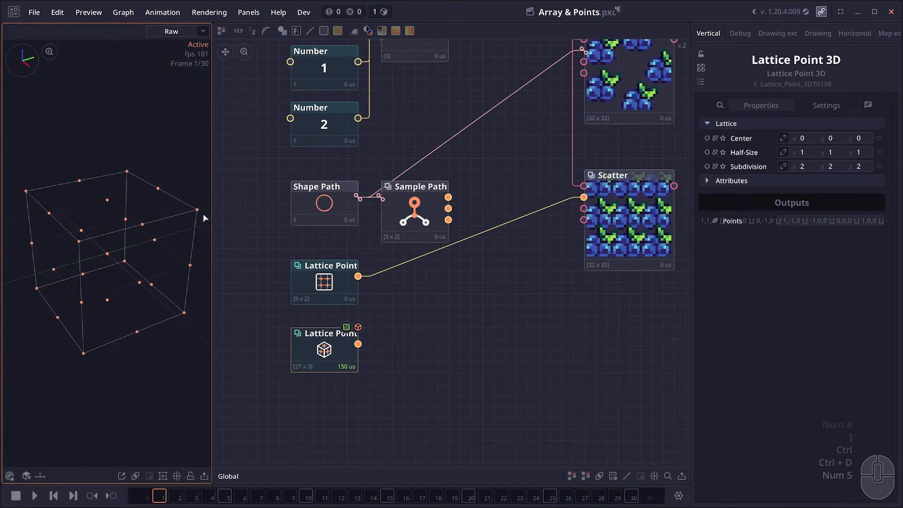
mouse_move(86, 272)
mouse_down()
mouse_move(71, 183)
mouse_move(94, 279)
mouse_up()
scroll(446, 329, up, 1)
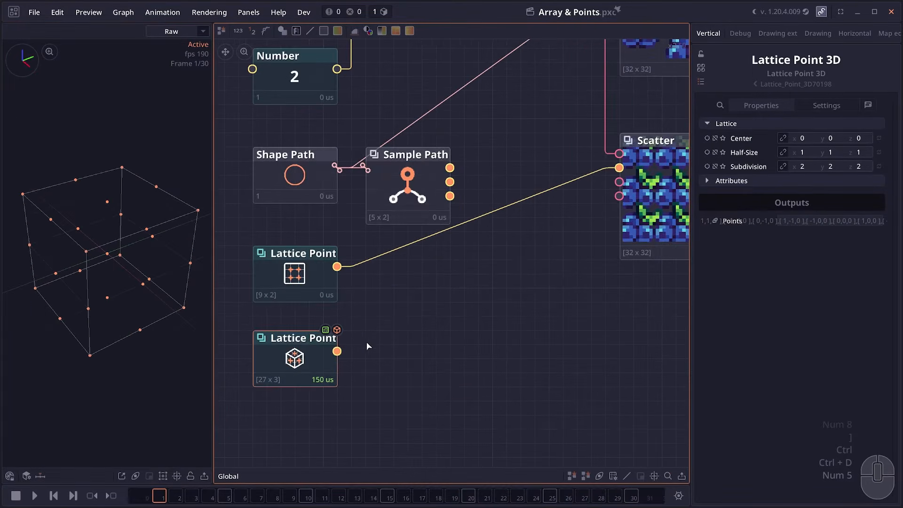
scroll(343, 346, down, 1)
drag(338, 349, 563, 202)
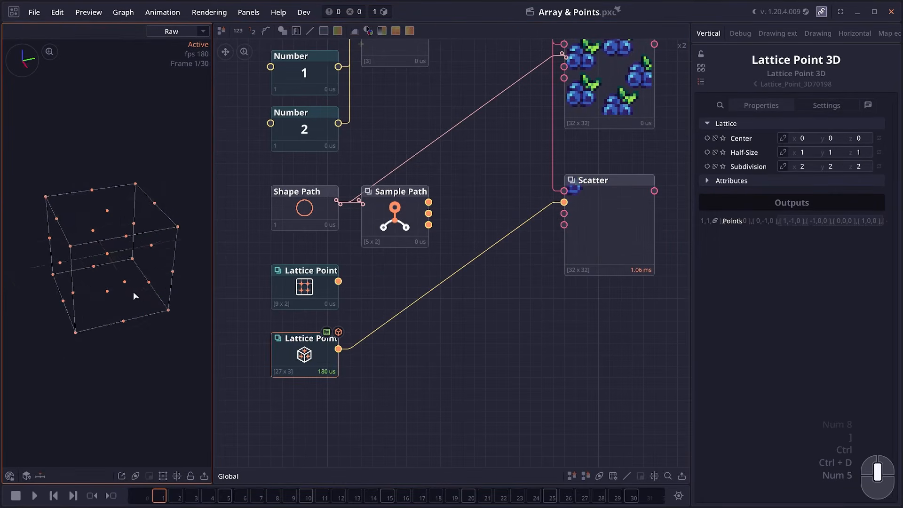
Step: Examine the Lattice Point 3D node's cube and output coordinates, and compare them with the lower Scatter's result
drag(134, 292, 70, 318)
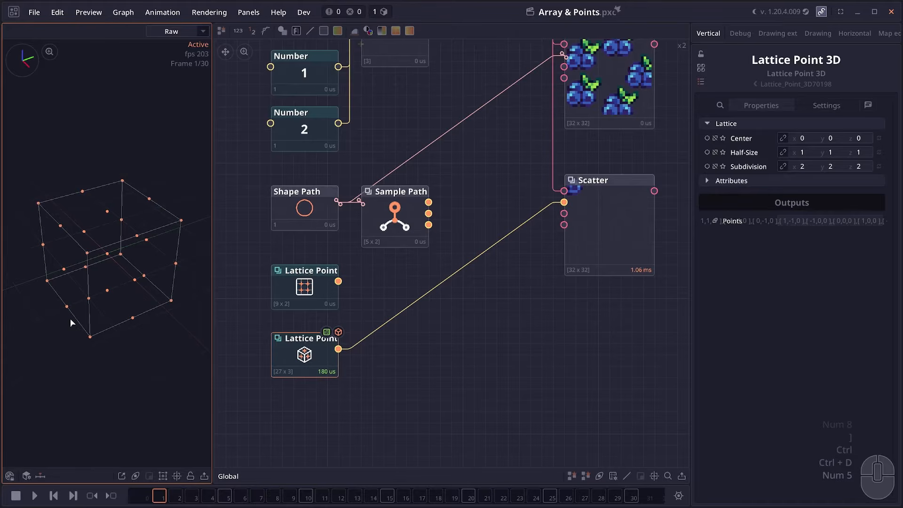
key(shift)
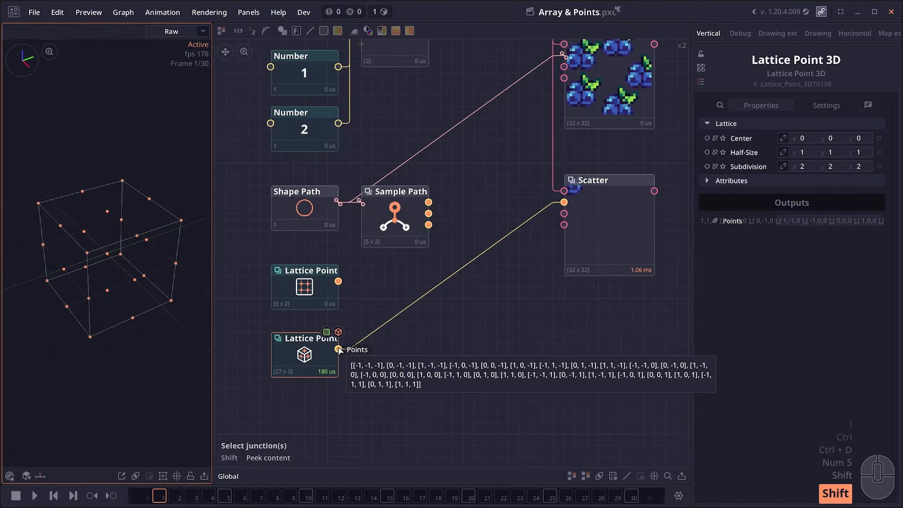
click(592, 226)
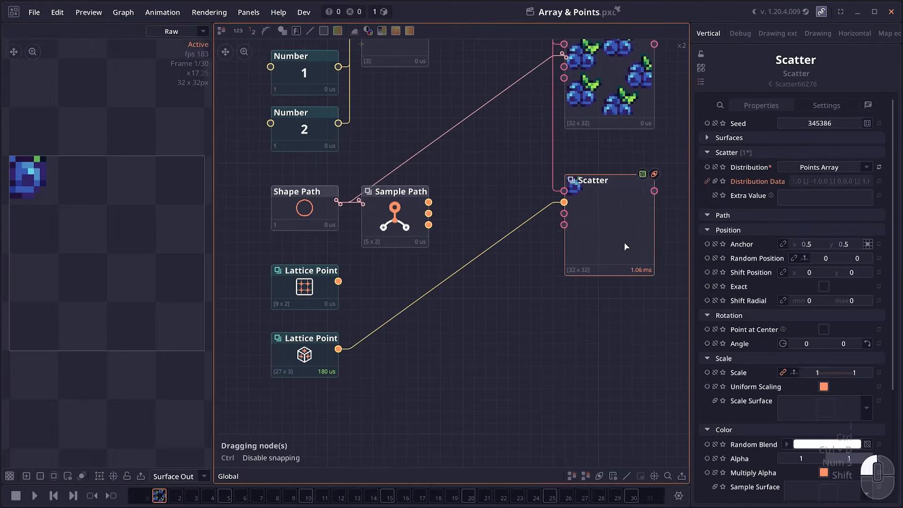
click(308, 365)
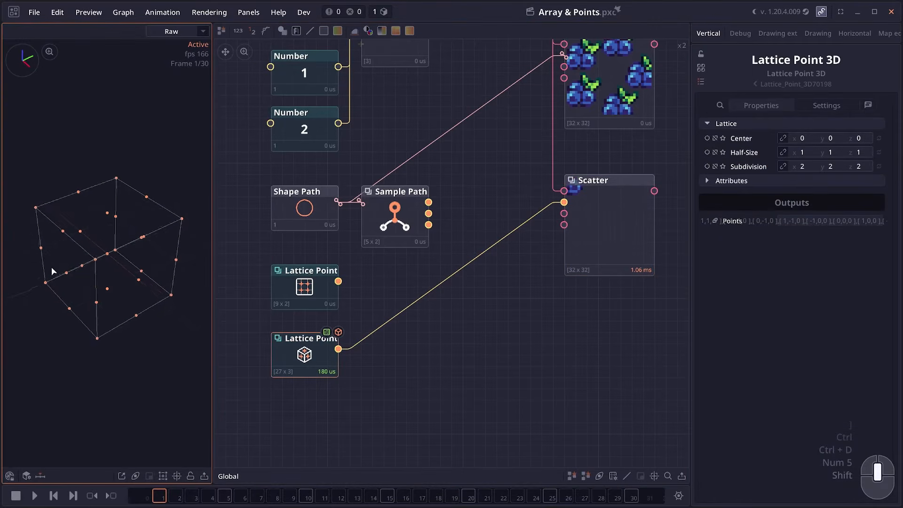
Step: Add a 3D Point Camera node between the Lattice Point 3D and the lower Scatter
right_click(499, 452)
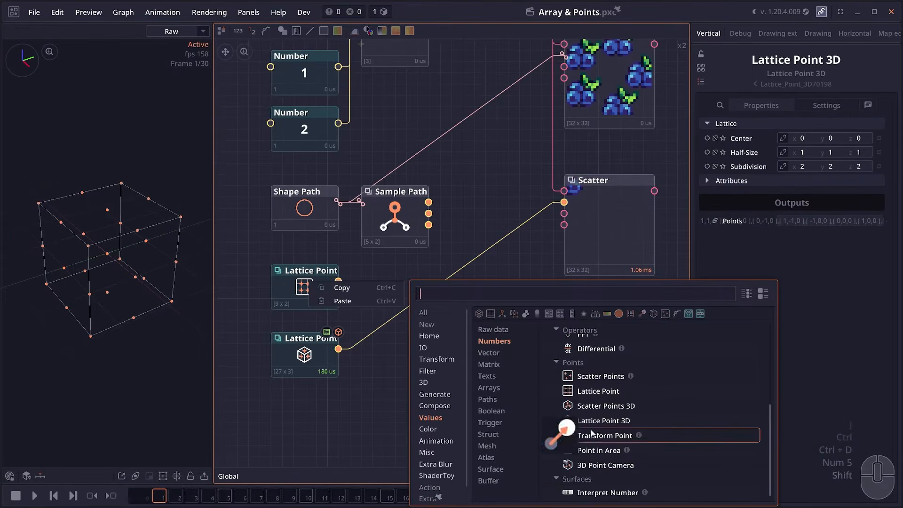
click(587, 465)
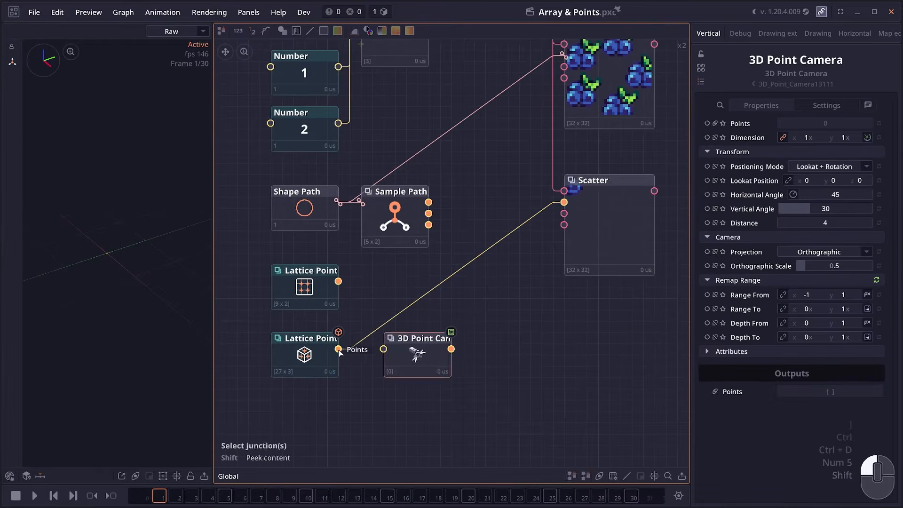
click(401, 379)
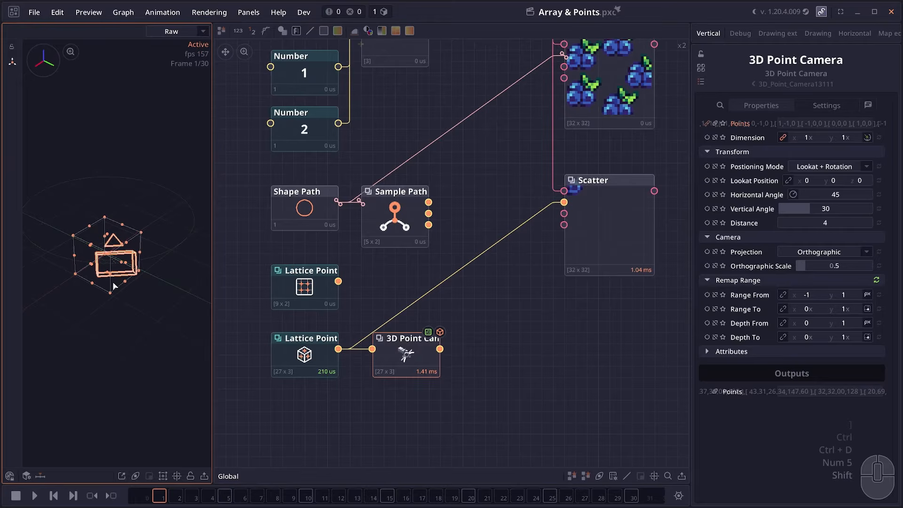
middle_click(452, 420)
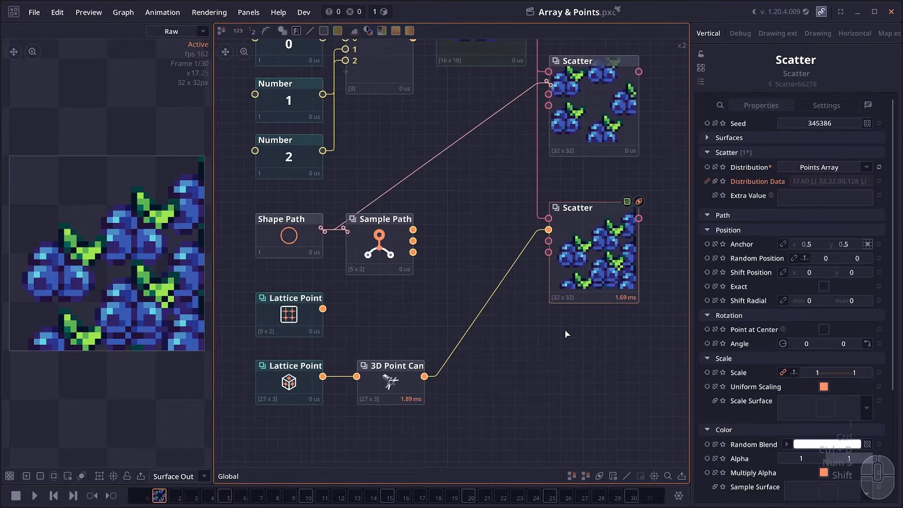
Step: Turn the 3D Point Camera to a horizontal angle of about -13.86 while previewing the lower Scatter
click(416, 400)
drag(467, 362, 430, 371)
drag(793, 194, 812, 194)
Step: Remap the camera's points to a range of 0 to 0.5 and enlarge the surface size to 64 x 64 px
click(876, 280)
mouse_move(844, 309)
mouse_down()
mouse_move(854, 309)
mouse_move(845, 311)
mouse_up()
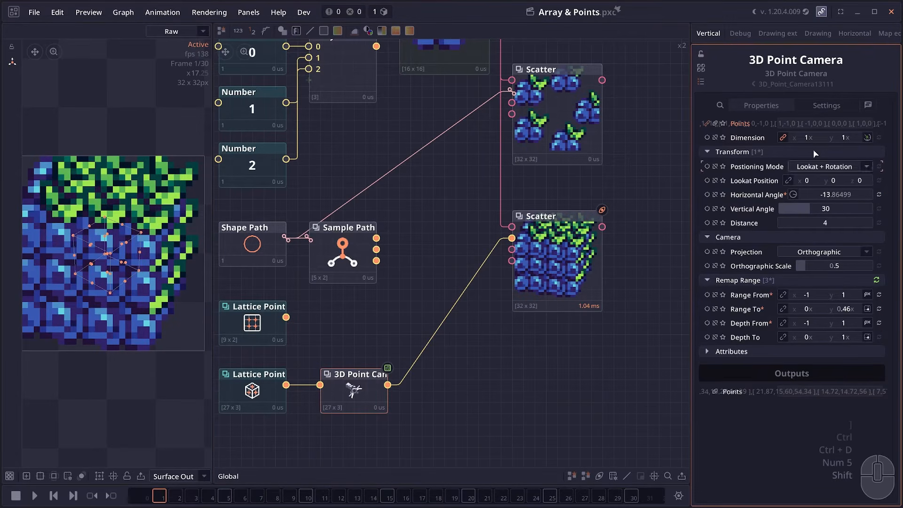
click(848, 311)
text(.5)
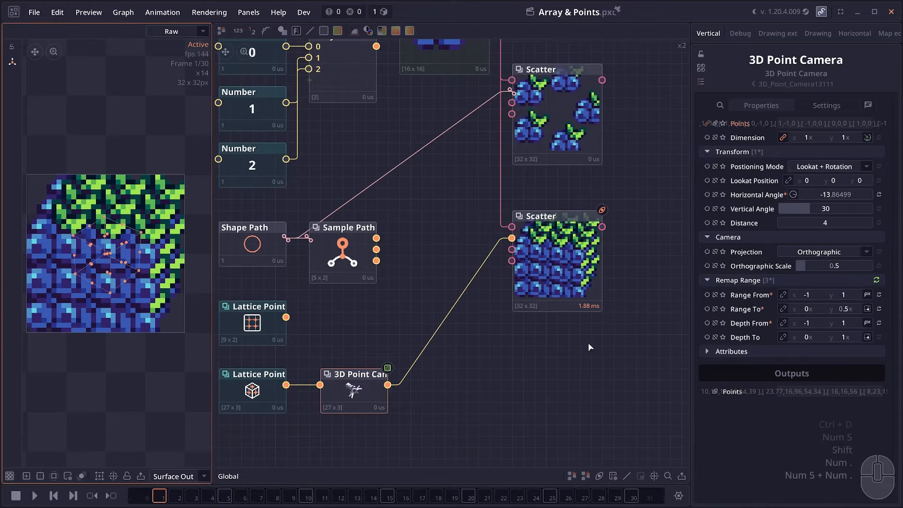
click(568, 329)
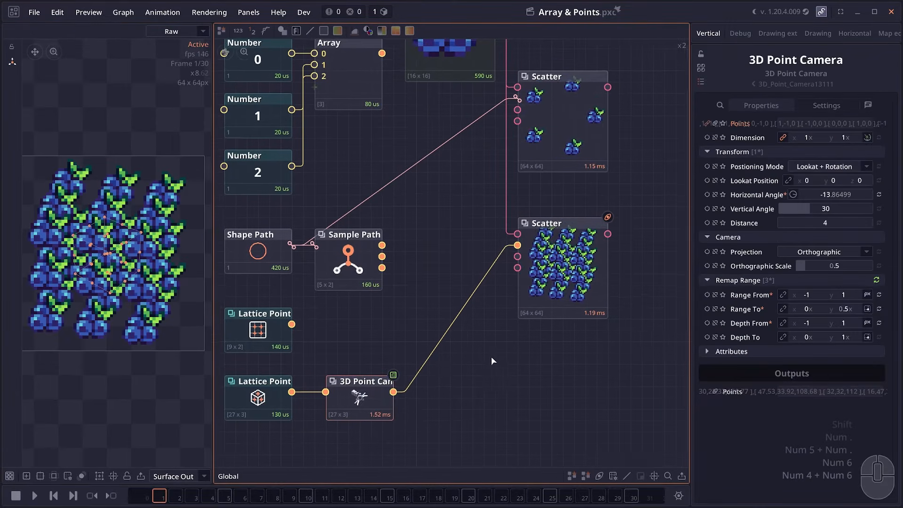
Step: Inspect the 3D lattice and its camera, and vary the camera's horizontal angle while previewing the lower Scatter
drag(216, 444, 291, 409)
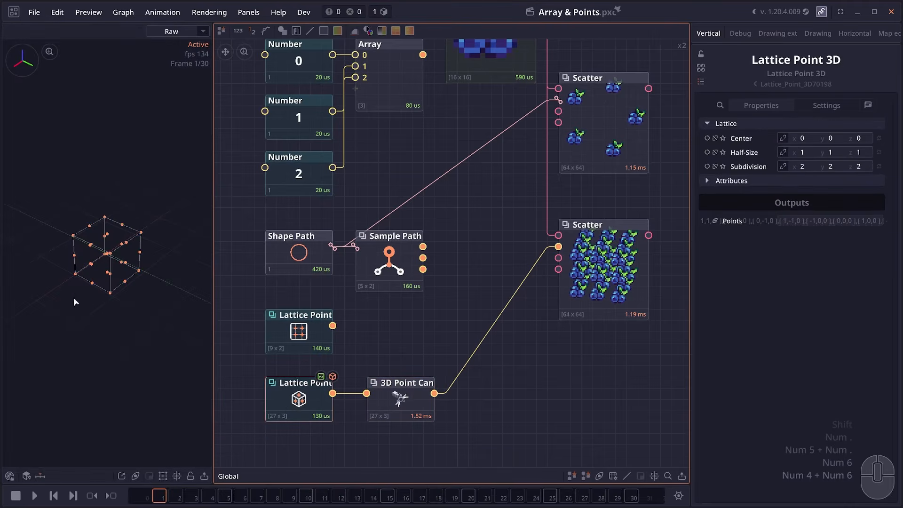
click(400, 399)
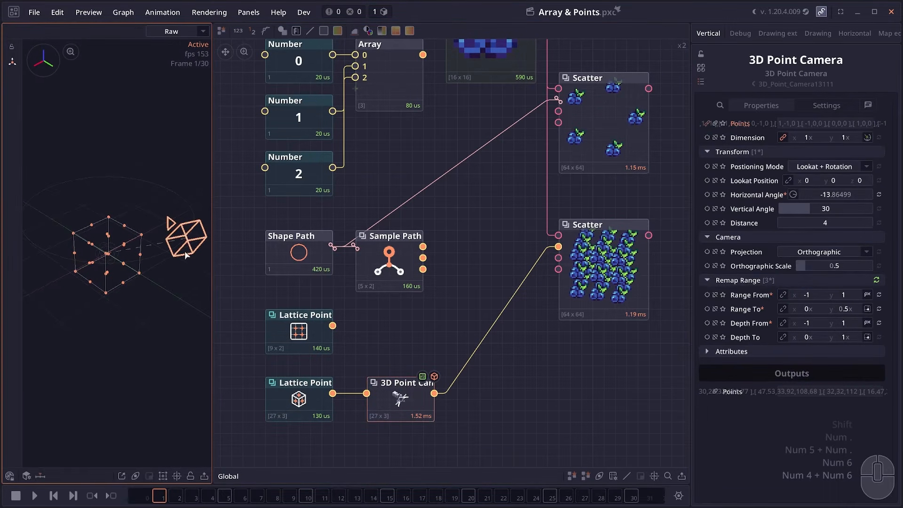
click(611, 278)
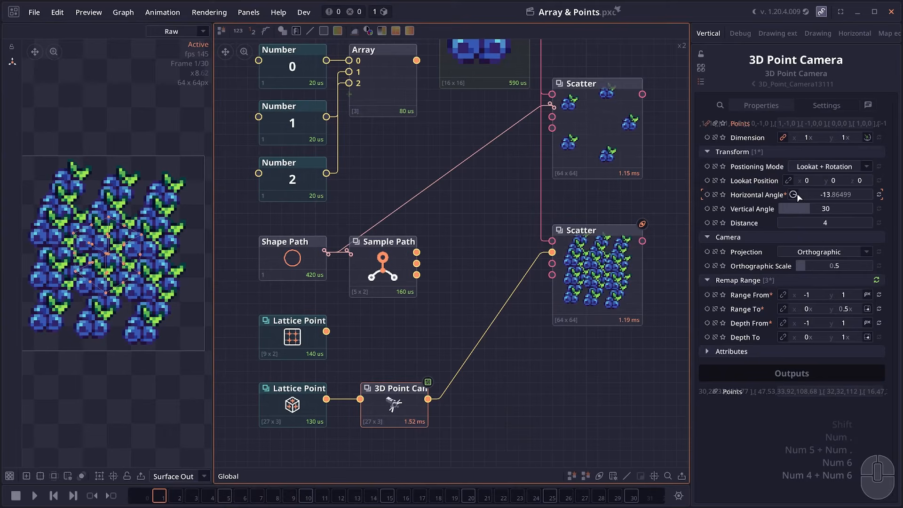
drag(796, 193, 754, 182)
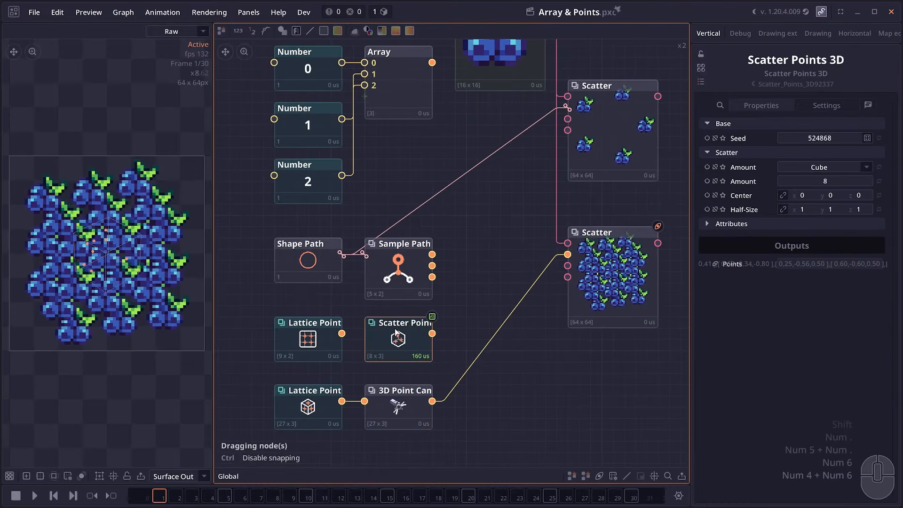
Step: Add a Scatter Points 3D node and preview its points and those of the Lattice Point 3D from different angles
click(394, 335)
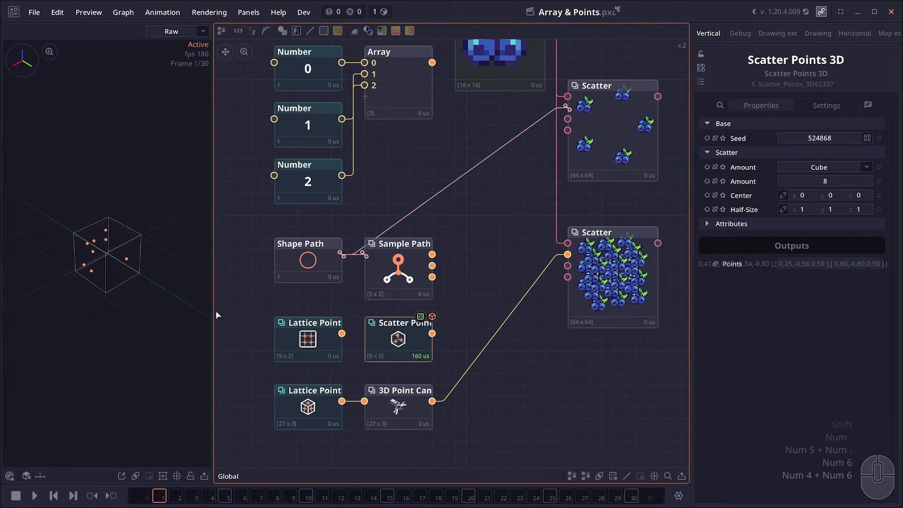
click(296, 412)
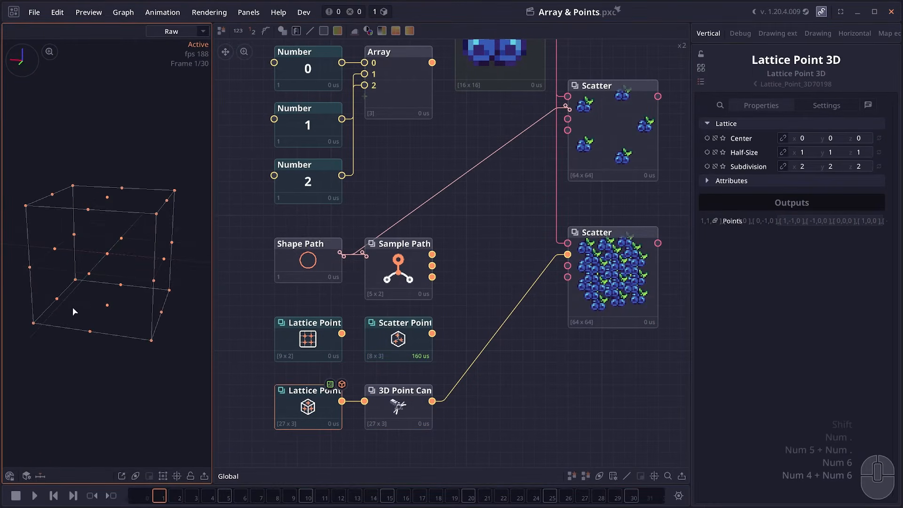
drag(73, 306, 44, 318)
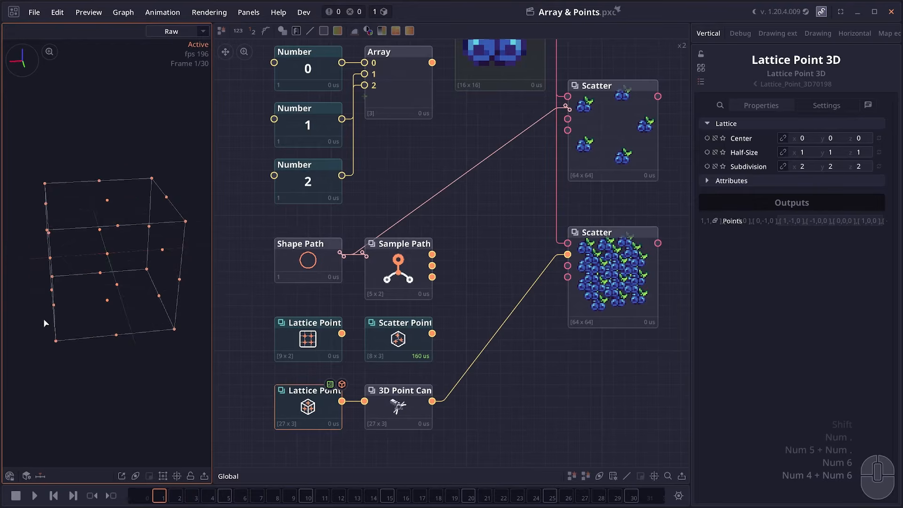
Step: Feed the Scatter Points 3D into the 3D Point Camera and route its output through a new Transform Point into the lower Scatter
click(418, 318)
click(397, 405)
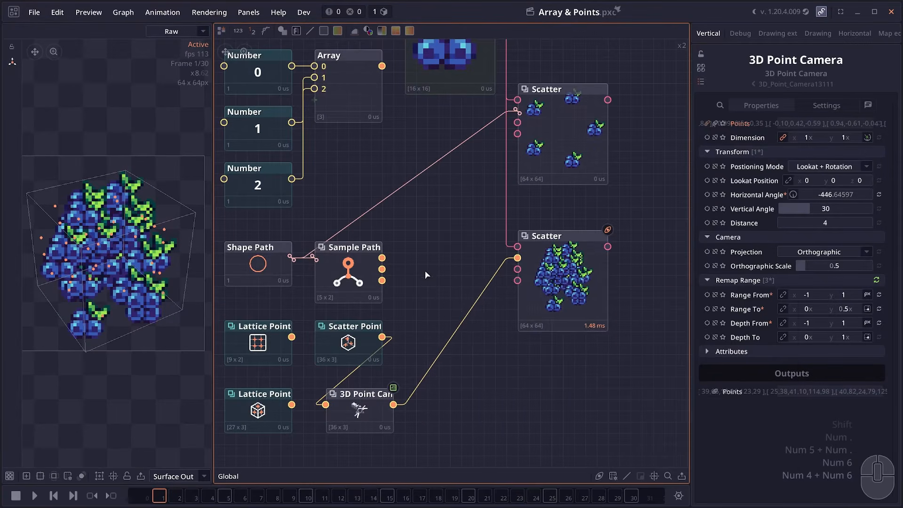
right_click(424, 270)
click(604, 416)
drag(430, 407, 419, 407)
drag(483, 404, 518, 258)
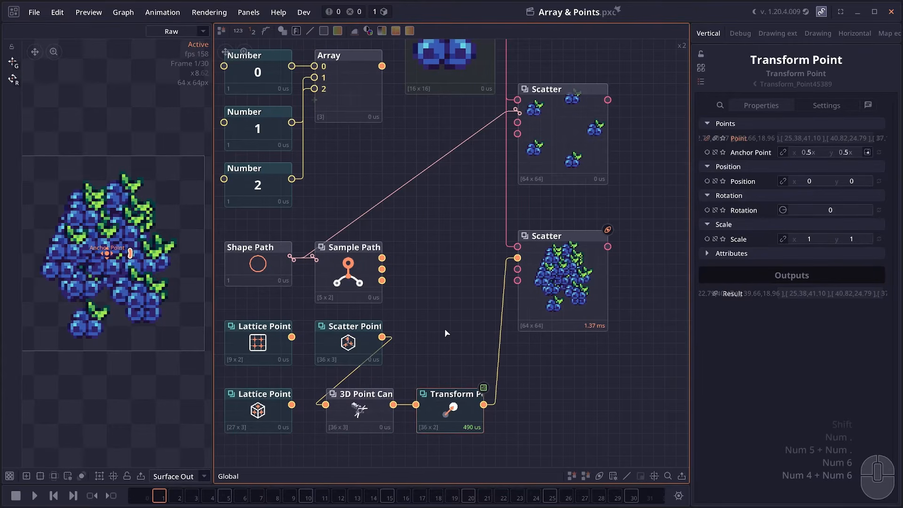
drag(445, 328, 426, 328)
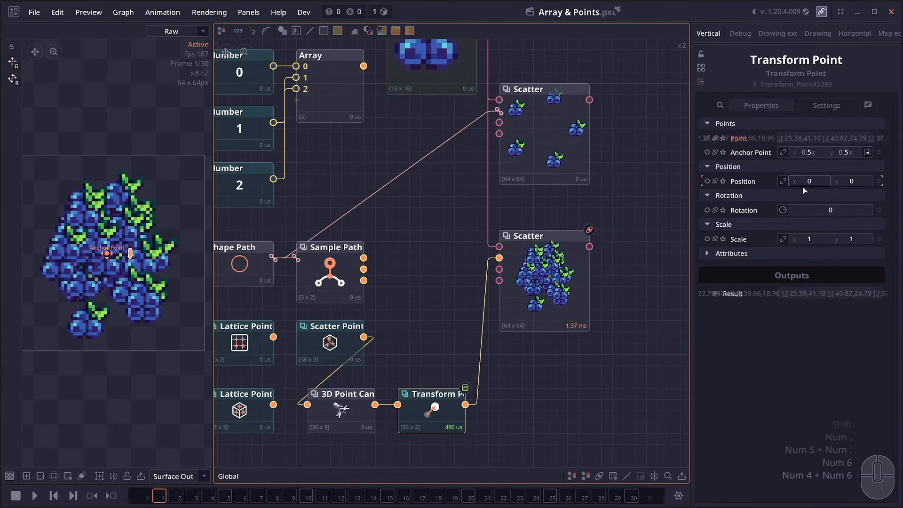
Step: Transform the points with position -0.032, 3.288, a rotation of about -124.46 and a linked scale of 1.532
mouse_move(803, 183)
mouse_down()
mouse_move(814, 182)
mouse_move(797, 183)
mouse_move(807, 183)
mouse_up()
mouse_move(862, 181)
mouse_down()
mouse_move(834, 181)
mouse_move(851, 181)
mouse_up()
drag(795, 209, 750, 249)
click(782, 239)
mouse_move(809, 239)
mouse_down()
mouse_move(855, 239)
mouse_move(810, 239)
mouse_up()
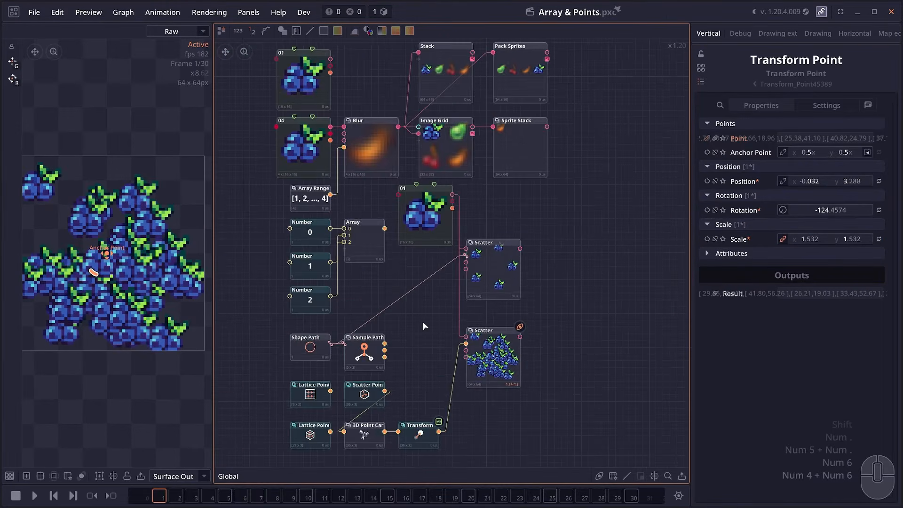
Step: Add an Array Range node in the empty graph area beyond the Pack Sprites node
drag(419, 293, 350, 349)
scroll(349, 288, up, 2)
drag(357, 281, 518, 272)
scroll(454, 251, down, 2)
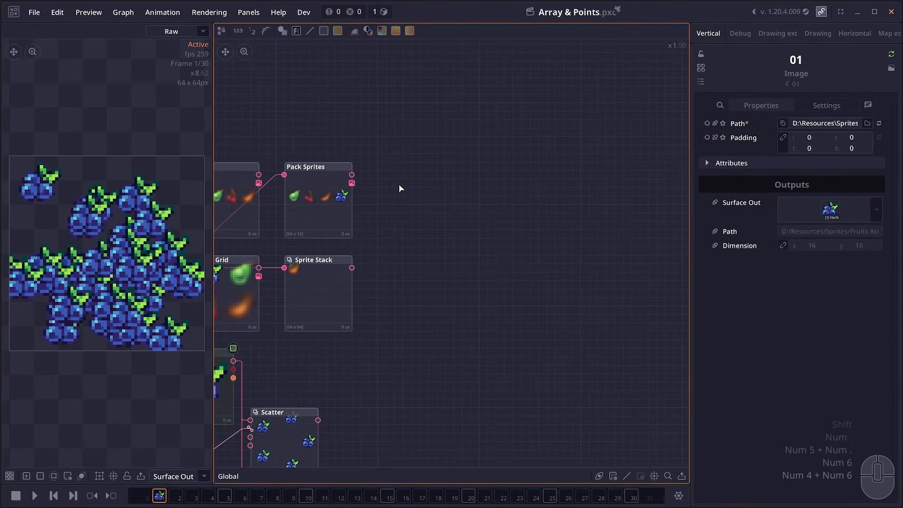
right_click(399, 185)
text(range)
key(Return)
Step: Look through the available array nodes, and add an Array Length node fed by the new Array Range
right_click(396, 192)
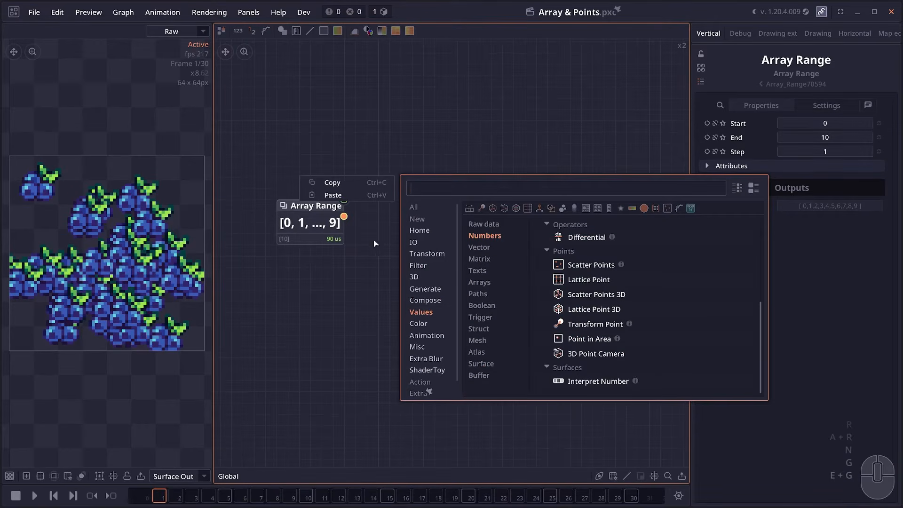
click(433, 316)
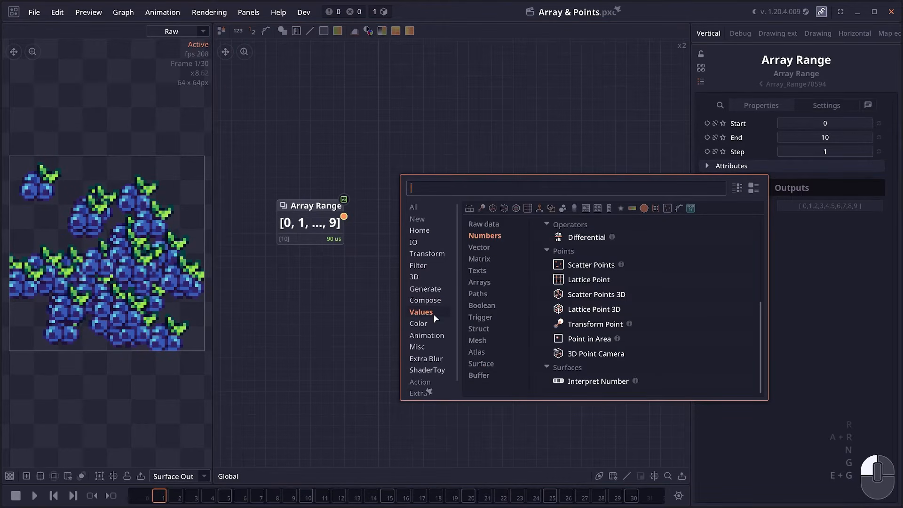
click(492, 282)
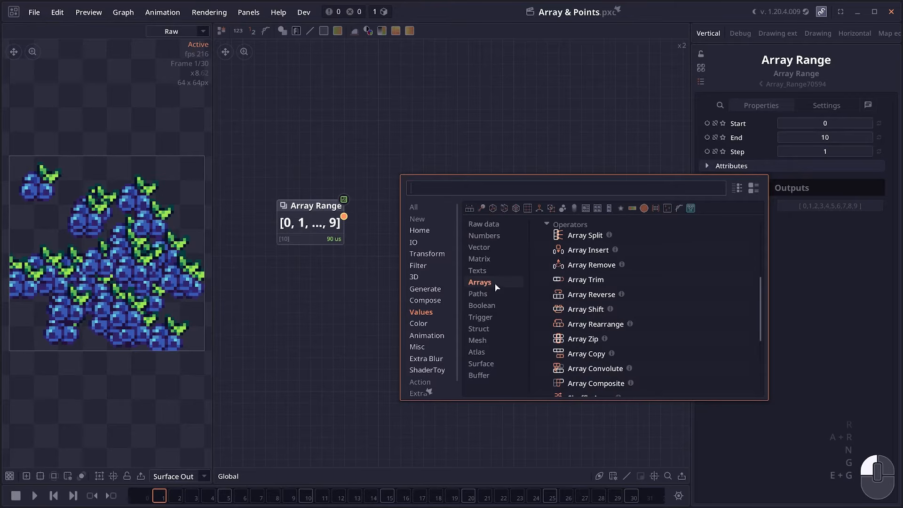
scroll(605, 267, down, 5)
scroll(626, 330, up, 5)
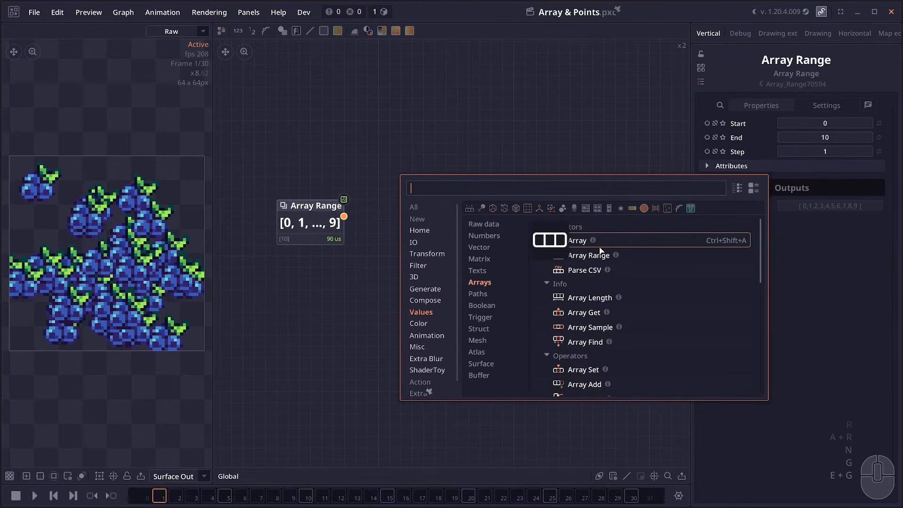
scroll(606, 301, down, 1)
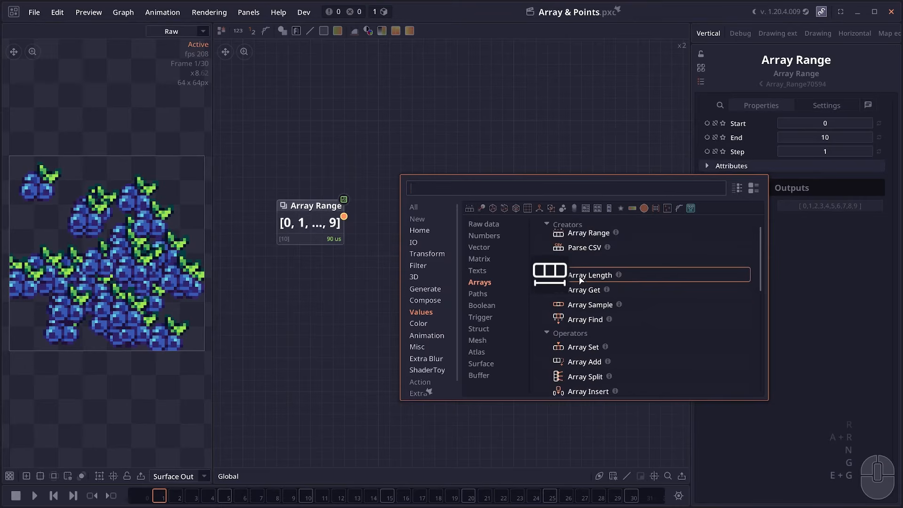
click(581, 280)
drag(344, 216, 403, 230)
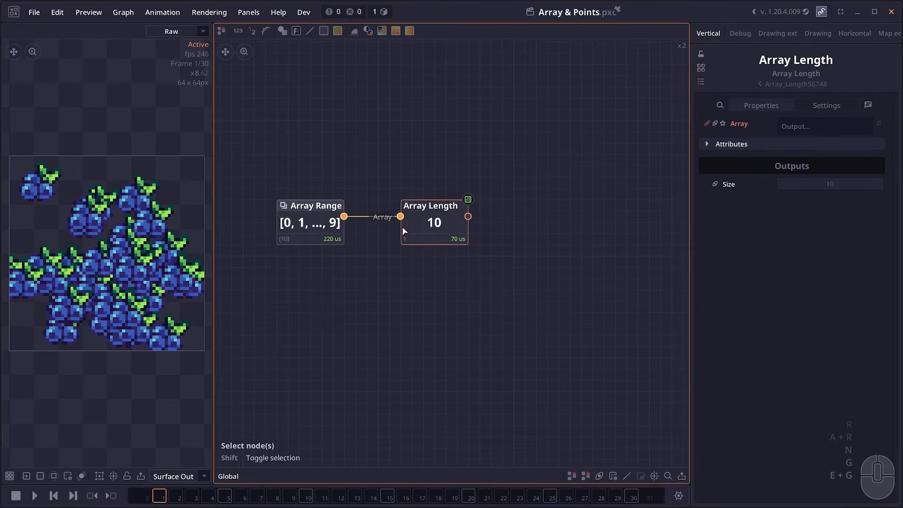
Step: Add Array Get and Array Set nodes fed by the Array Range, with the Array Get index set to 4
click(277, 227)
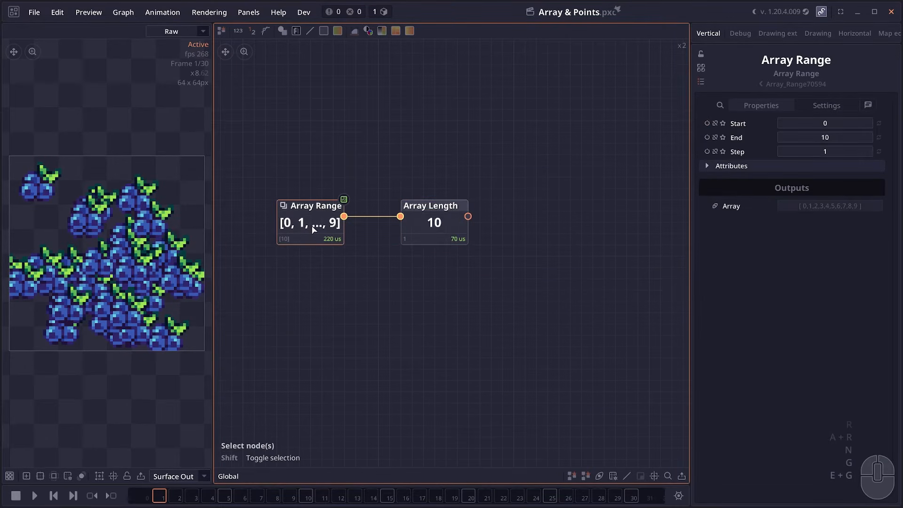
drag(463, 224, 465, 168)
right_click(401, 242)
click(586, 352)
drag(433, 260, 433, 226)
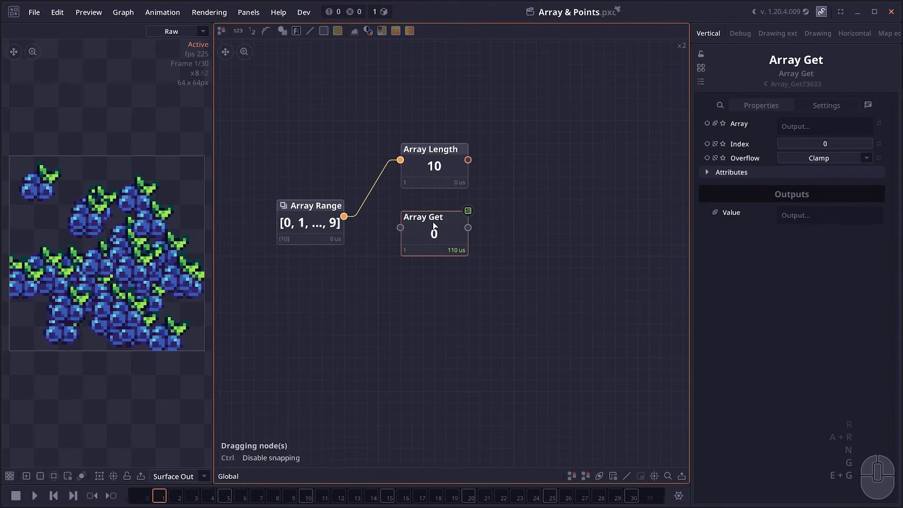
mouse_move(331, 221)
mouse_down()
mouse_move(365, 232)
mouse_move(343, 234)
mouse_up()
drag(355, 228, 400, 227)
click(438, 239)
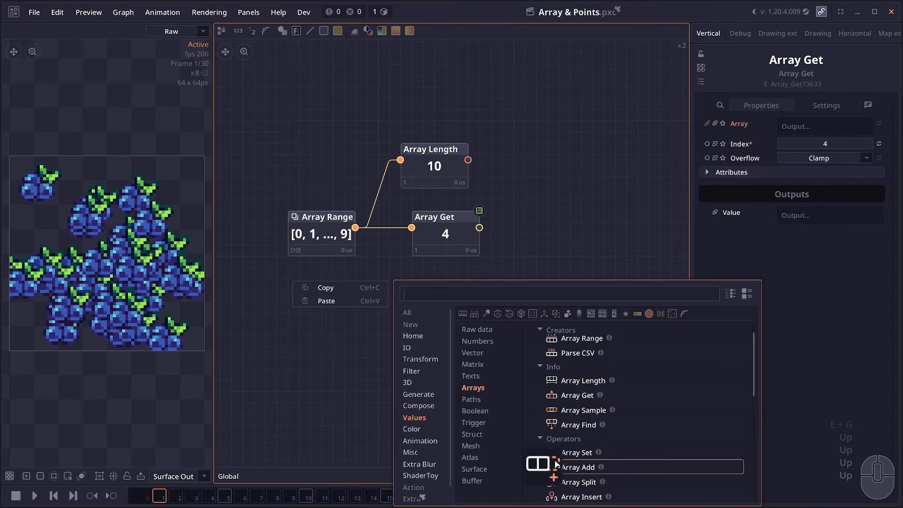
click(577, 453)
drag(411, 284, 355, 227)
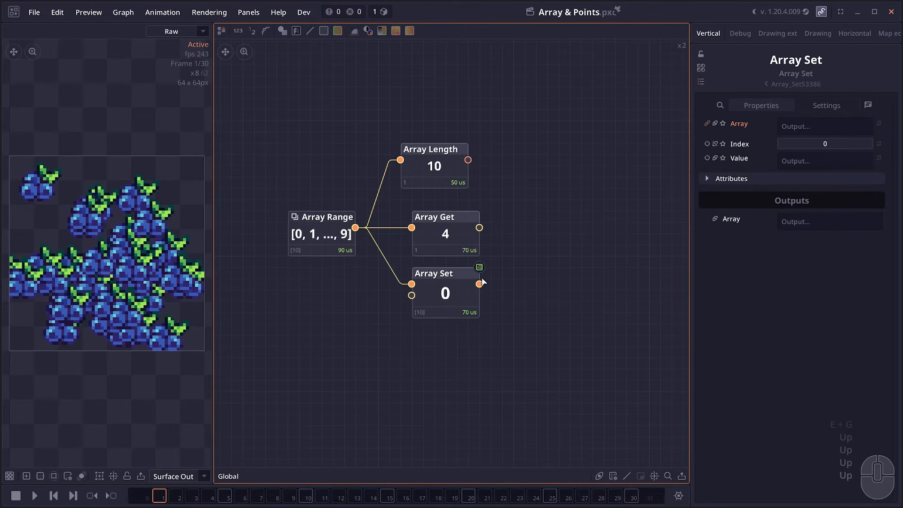
Step: Add an Array Split node below the Array Set and feed it the surfaces of the 04 image array
drag(341, 437, 345, 355)
right_click(363, 317)
scroll(576, 449, down, 1)
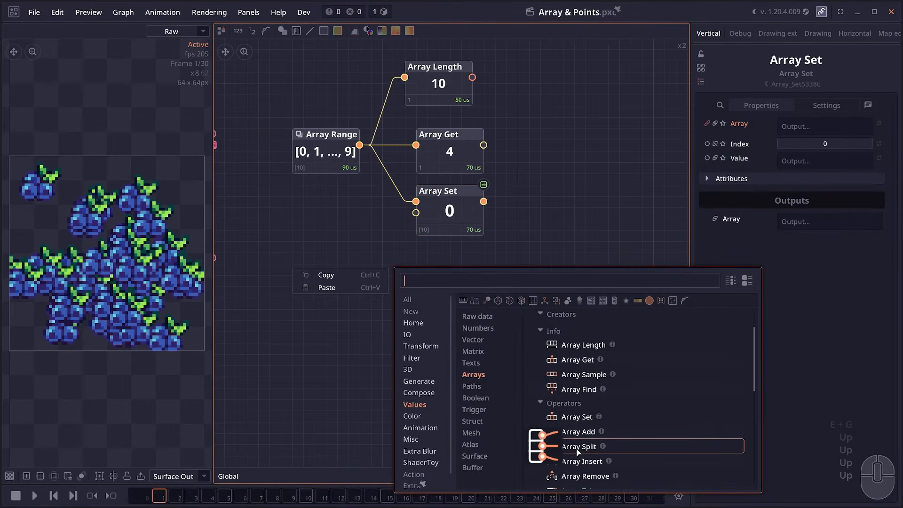
click(576, 453)
click(442, 270)
scroll(403, 271, down, 3)
drag(403, 272, 559, 281)
drag(221, 282, 544, 275)
click(259, 283)
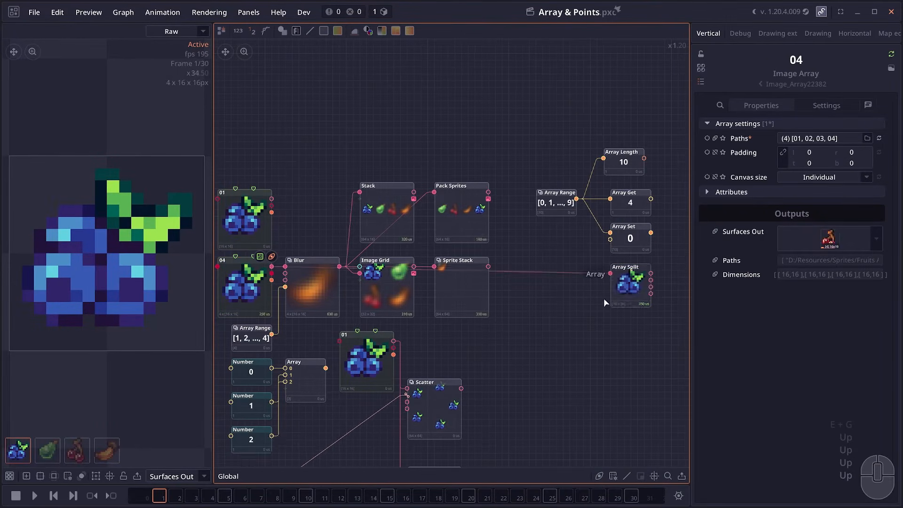
drag(614, 274, 610, 274)
drag(598, 312, 435, 312)
scroll(435, 312, up, 4)
drag(500, 276, 480, 276)
Step: Browse the remaining array operators and add a Loop Array group below the Array Split
key(shift)
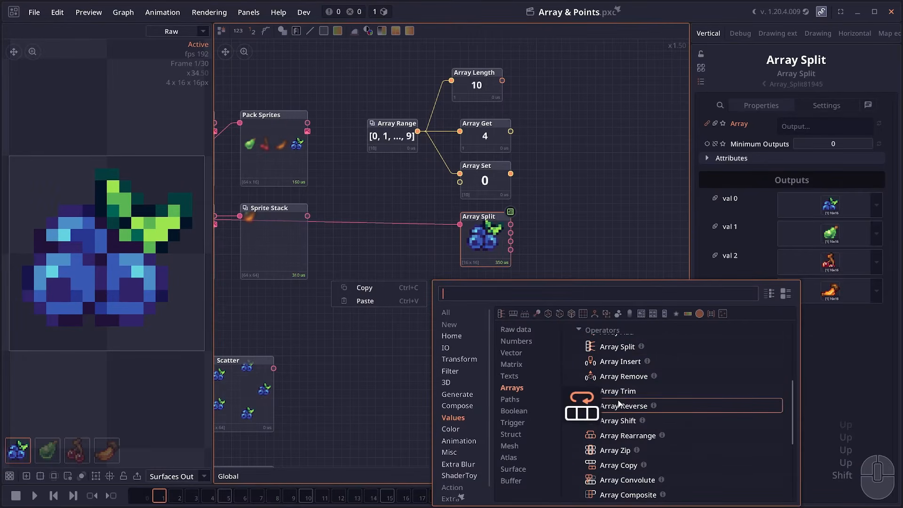
scroll(619, 414, down, 1)
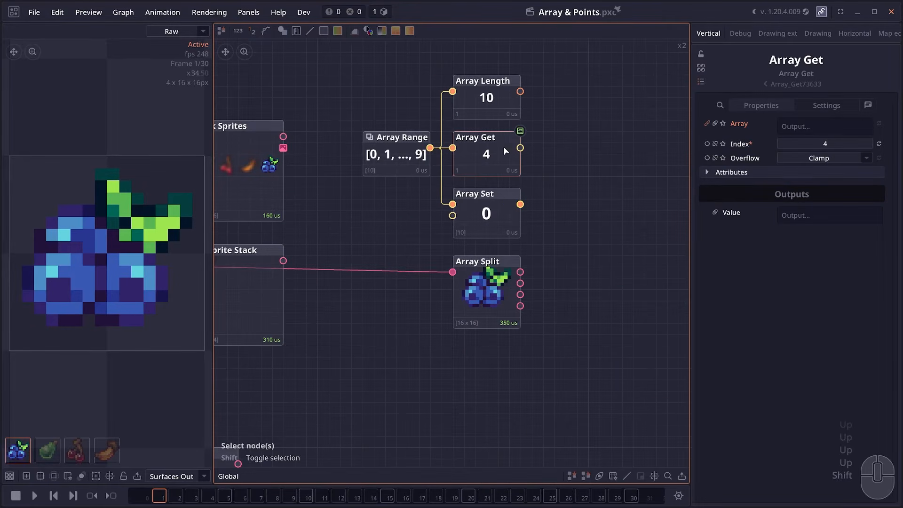
click(479, 208)
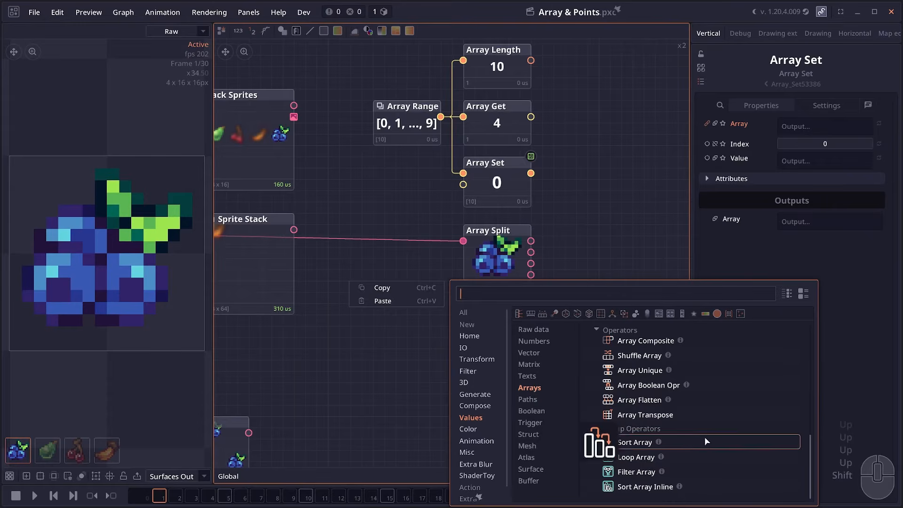
click(634, 455)
drag(568, 376, 519, 376)
scroll(564, 397, down, 1)
drag(589, 410, 462, 379)
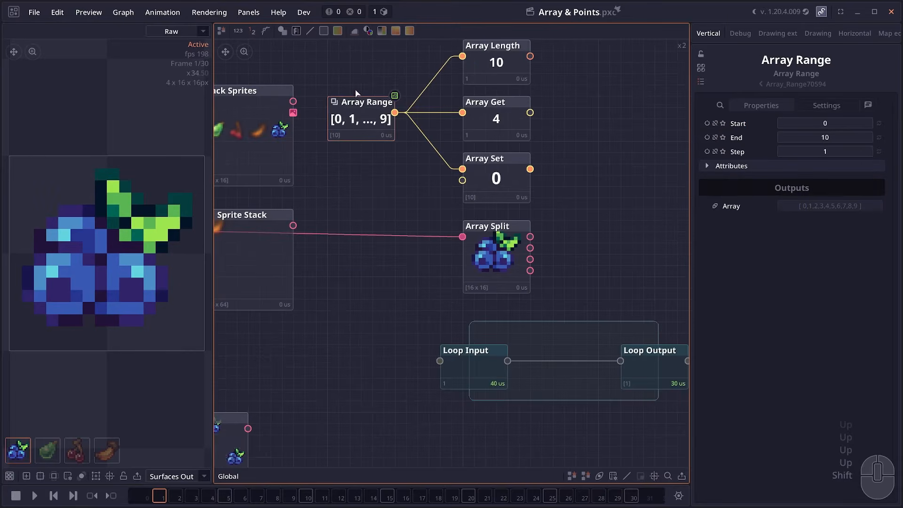
Step: Connect the Array Range to the Loop Input and insert a Math node between the loop's input and output
double_click(355, 120)
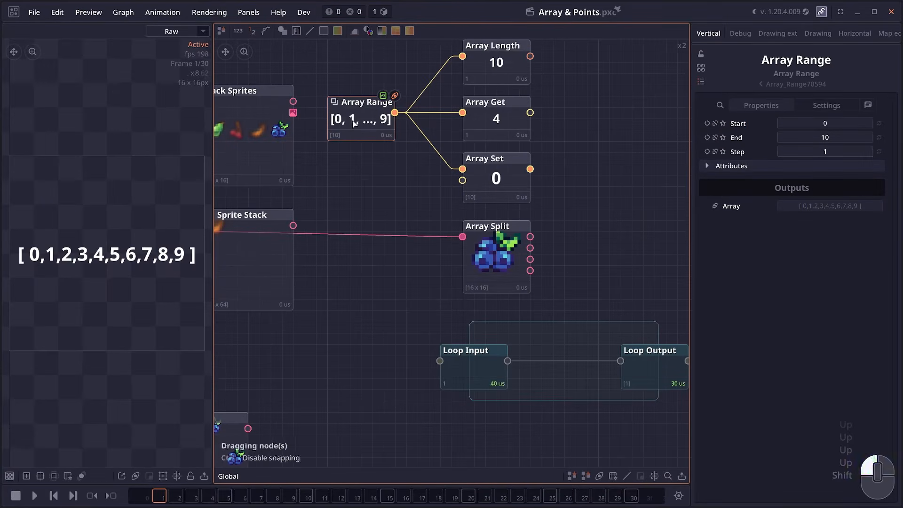
drag(396, 113, 439, 361)
drag(612, 362, 527, 322)
drag(586, 322, 654, 322)
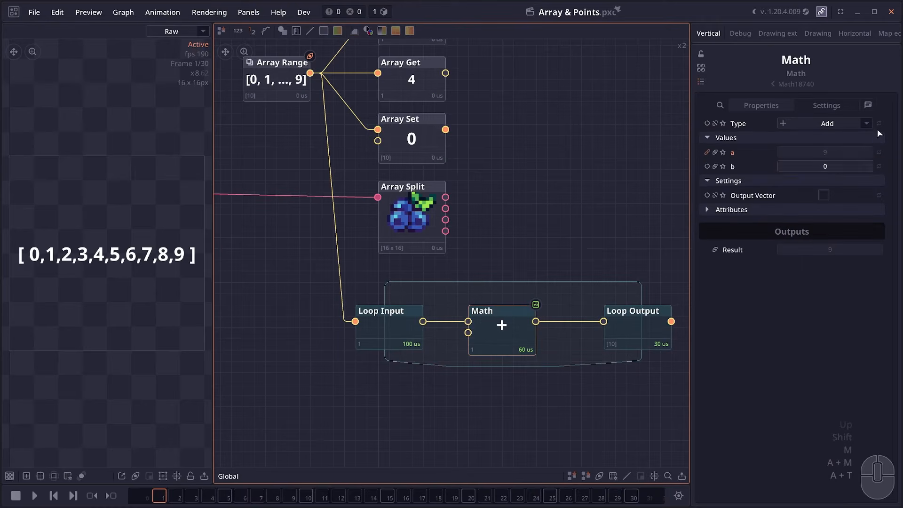
Step: Set the loop Math node to add 10 and preview the Loop Output
click(838, 164)
text(10)
double_click(594, 327)
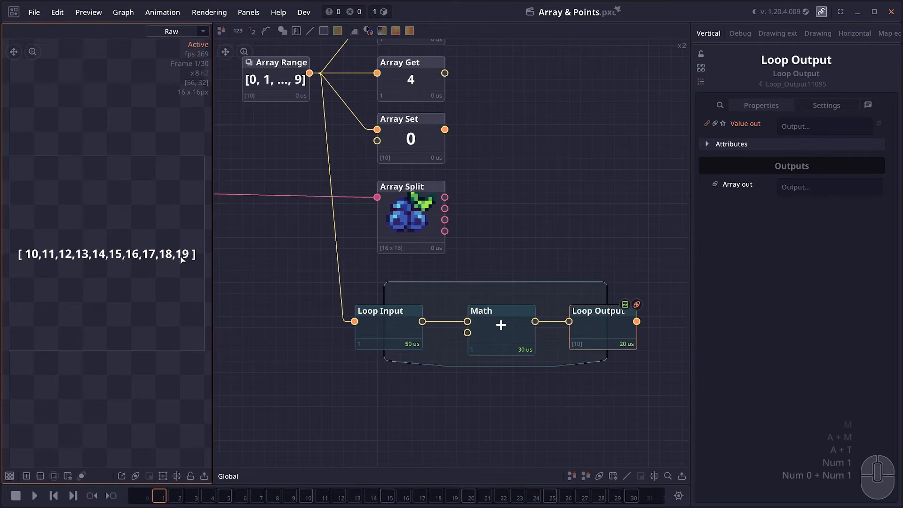
Step: Add a second Math node outside the loop, fed directly by the Array Range and adding 10
drag(555, 139, 568, 179)
right_click(568, 179)
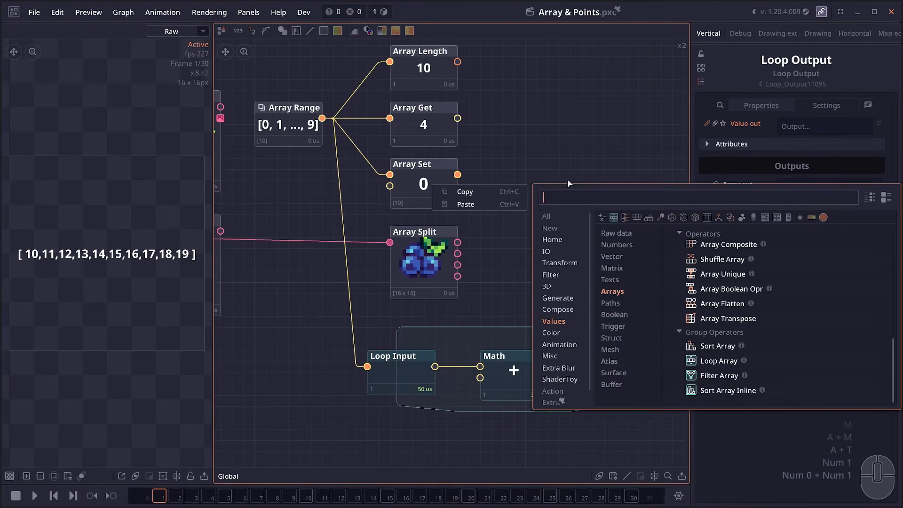
text(math)
click(560, 226)
drag(322, 118, 495, 295)
click(815, 168)
text(10)
drag(525, 326, 474, 331)
scroll(361, 306, down, 1)
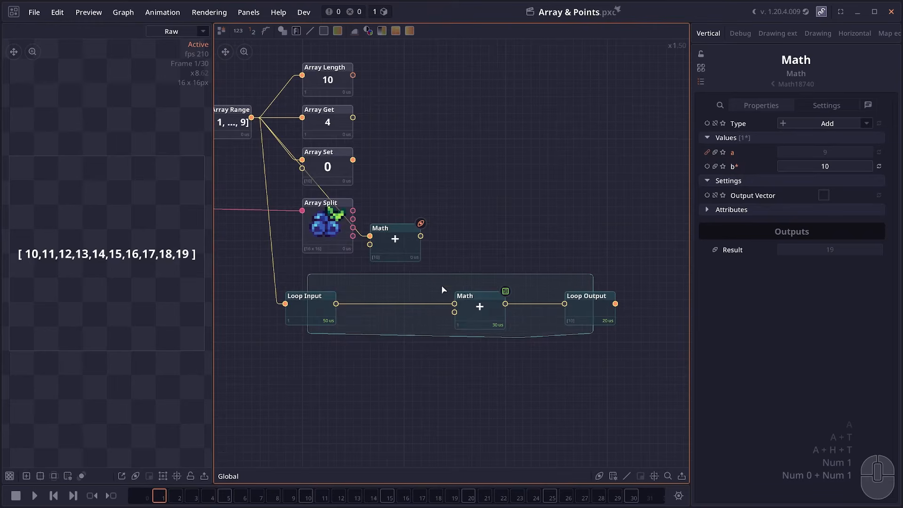
Step: Feed a loop Index into the loop Math's b value, and add a second Loop Array fed by the 04 image array
scroll(394, 319, up, 1)
right_click(352, 319)
click(388, 350)
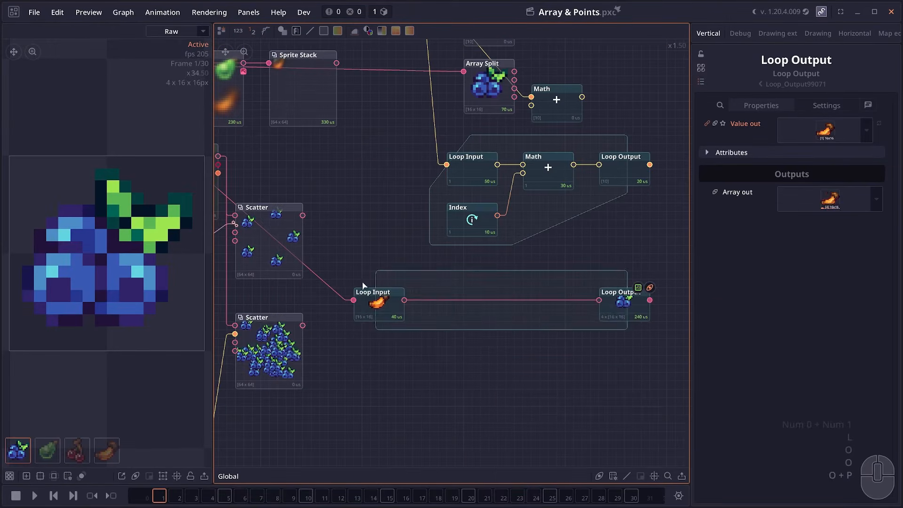
Step: Add an Outline to the second loop, coloured by an Average of each sprite, and preview the individual outlined sprites
right_click(441, 296)
text(out)
key(Return)
text(ave)
key(Return)
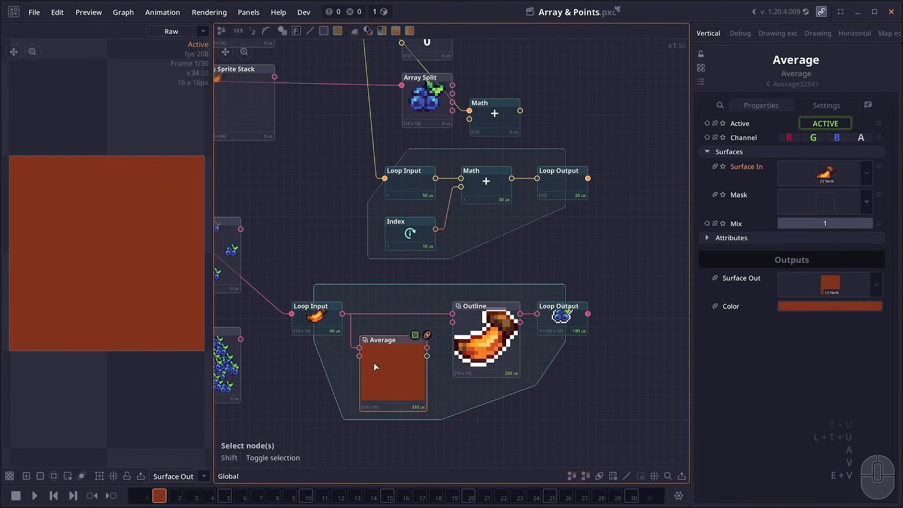
click(484, 339)
drag(427, 356, 645, 306)
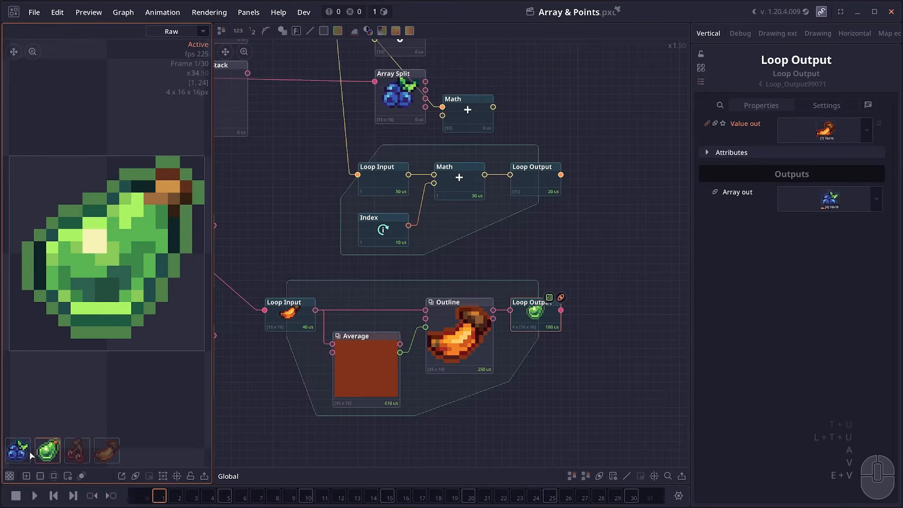
click(21, 453)
click(107, 450)
Step: Add a Filter Array group below the outline loop and feed it the 04 image array through a Pin
scroll(314, 458, down, 1)
drag(314, 463, 356, 392)
right_click(290, 340)
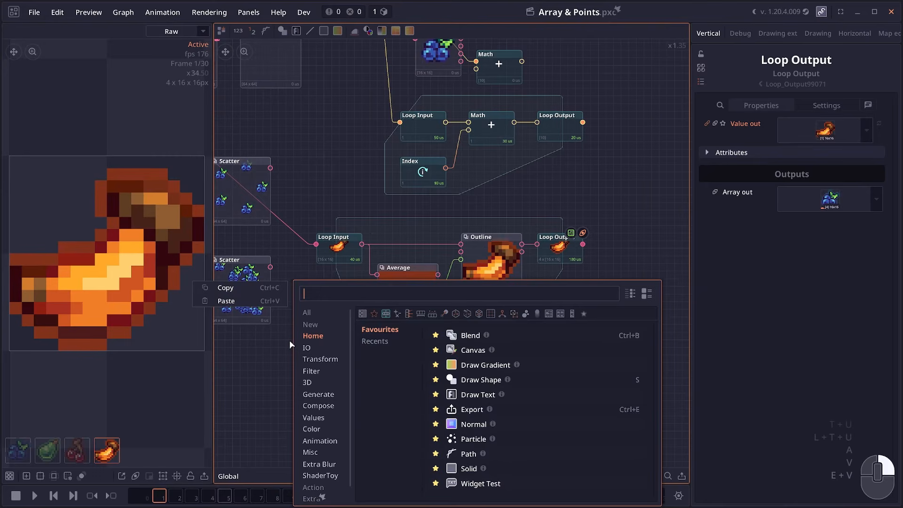
click(314, 417)
click(467, 470)
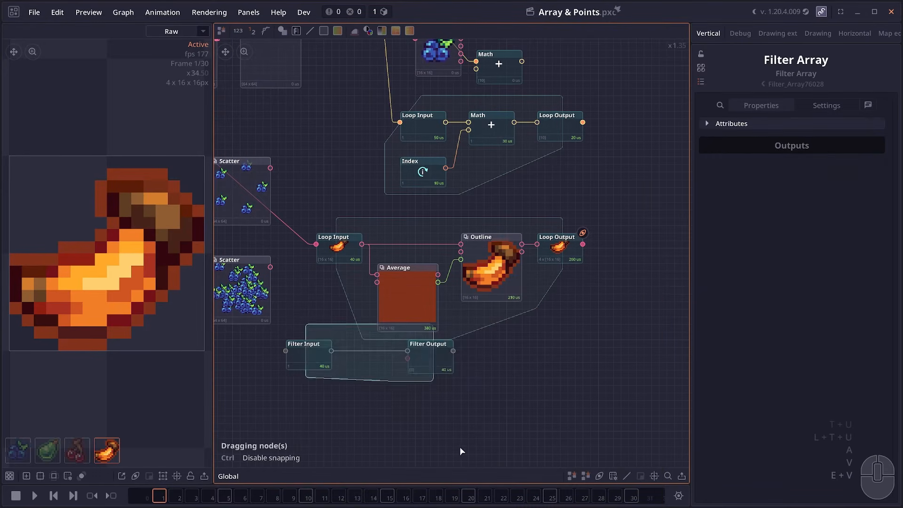
drag(455, 362, 531, 384)
drag(348, 382, 355, 380)
drag(512, 385, 565, 384)
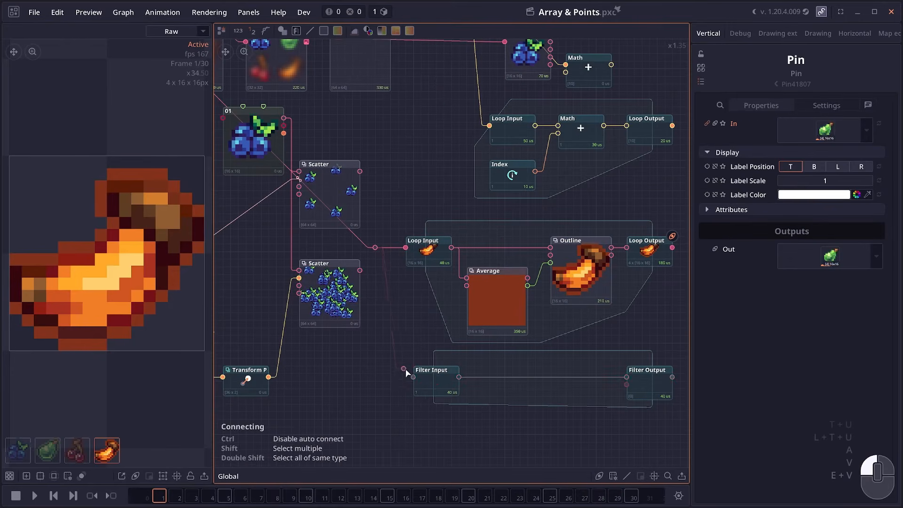
drag(406, 369, 342, 373)
click(344, 374)
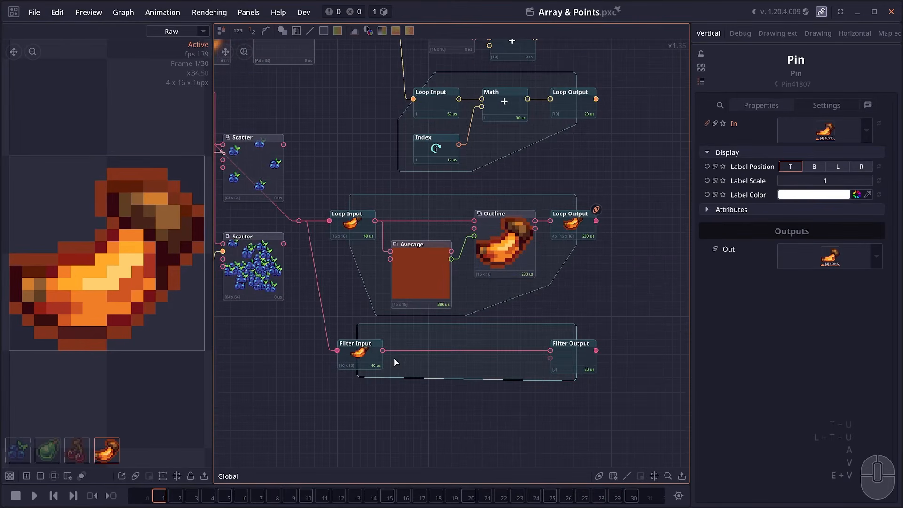
Step: Inside the filter, add an Average of the input sprite and pass its colour to a Color Data node
drag(383, 350, 405, 366)
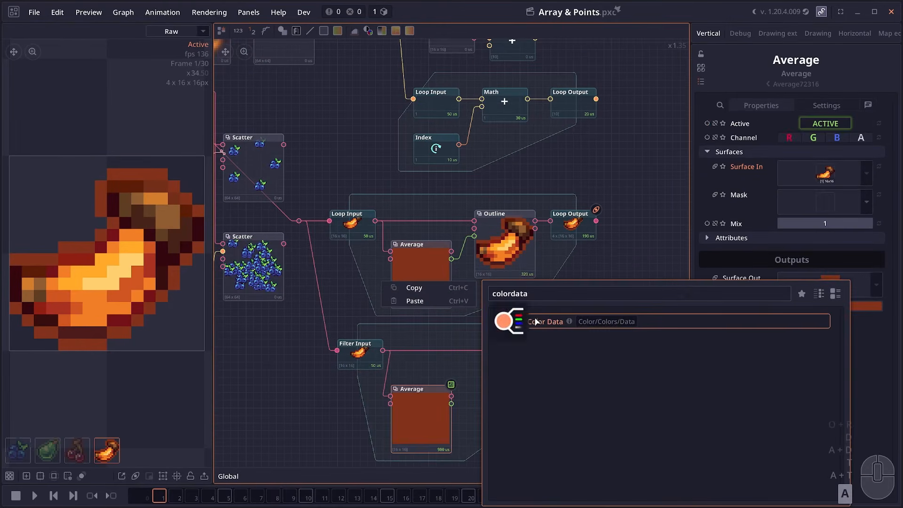
click(534, 321)
click(488, 390)
drag(451, 403, 467, 381)
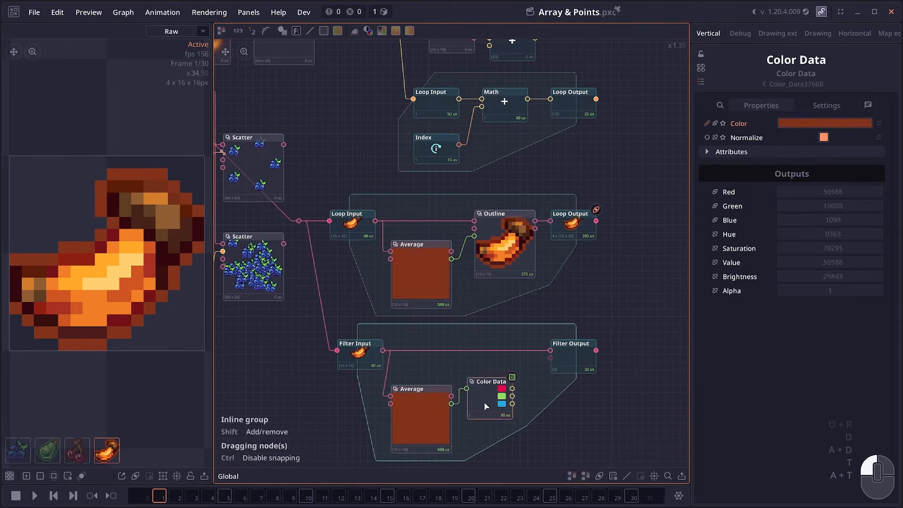
Step: Add a Greater Compare node testing Color Data's hue against 0.5, and feed its result into the Filter Output's Filter result
text(co)
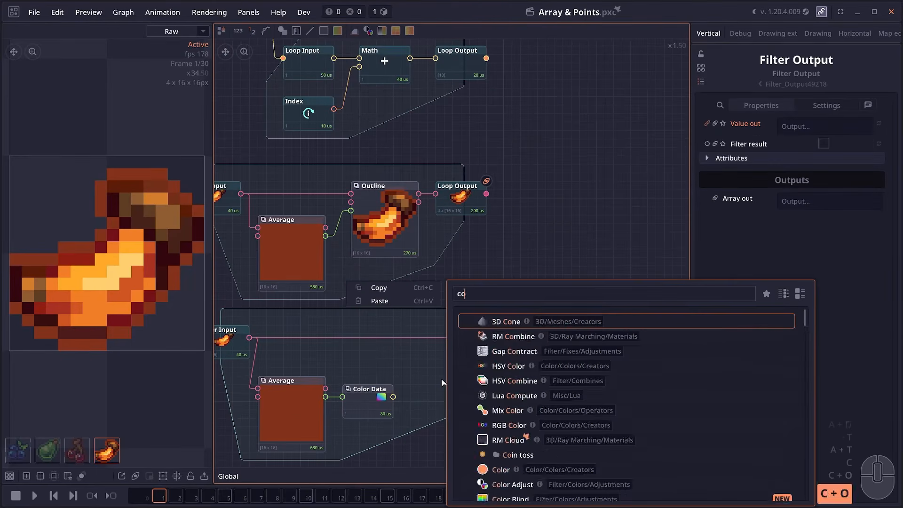
text(mpa)
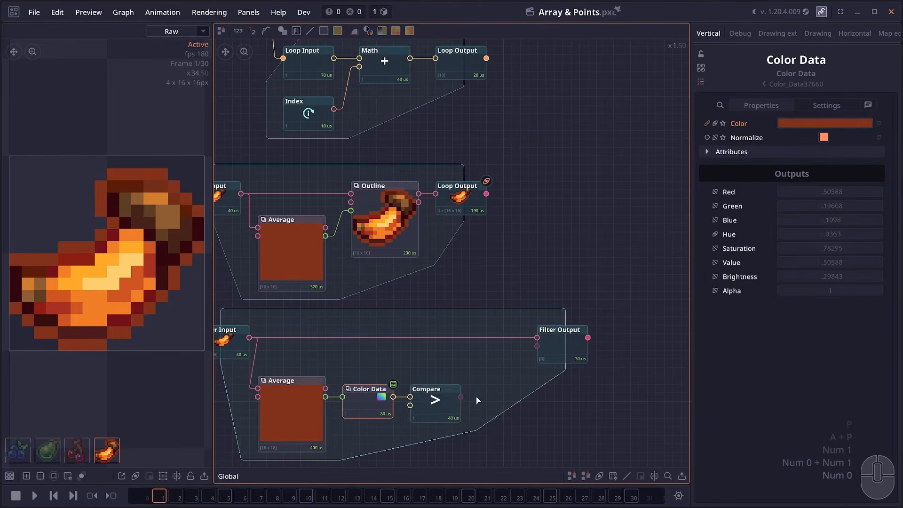
click(449, 397)
click(821, 151)
text(.5)
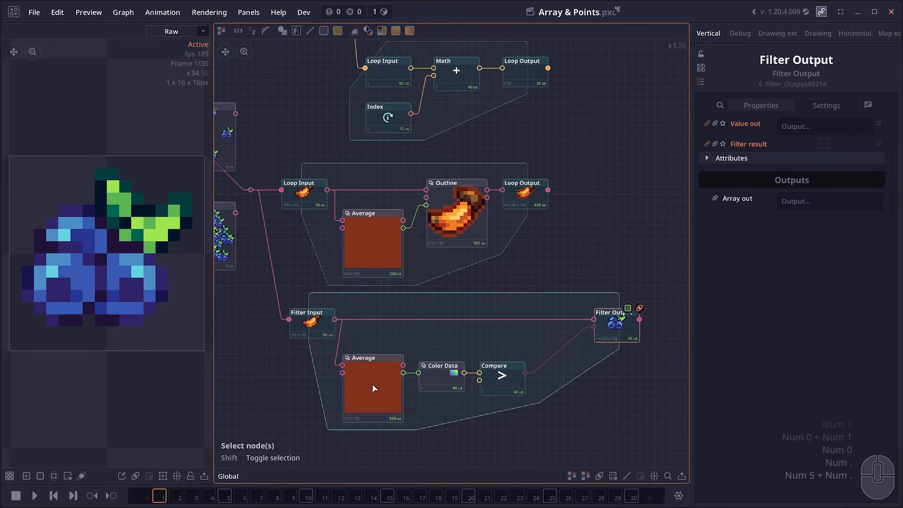
drag(623, 335, 569, 334)
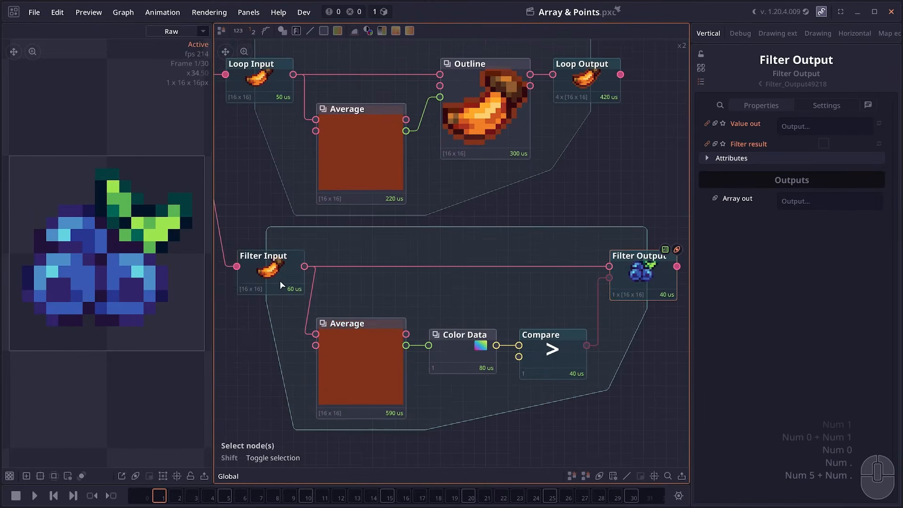
Step: Follow the filter chain to its Compare node and set the comparison's b value to 0.2
click(280, 281)
click(458, 343)
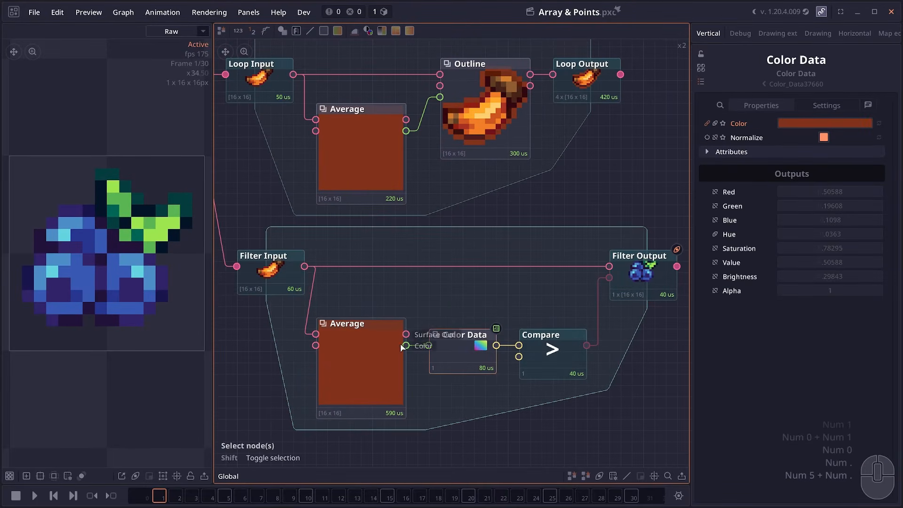
click(534, 374)
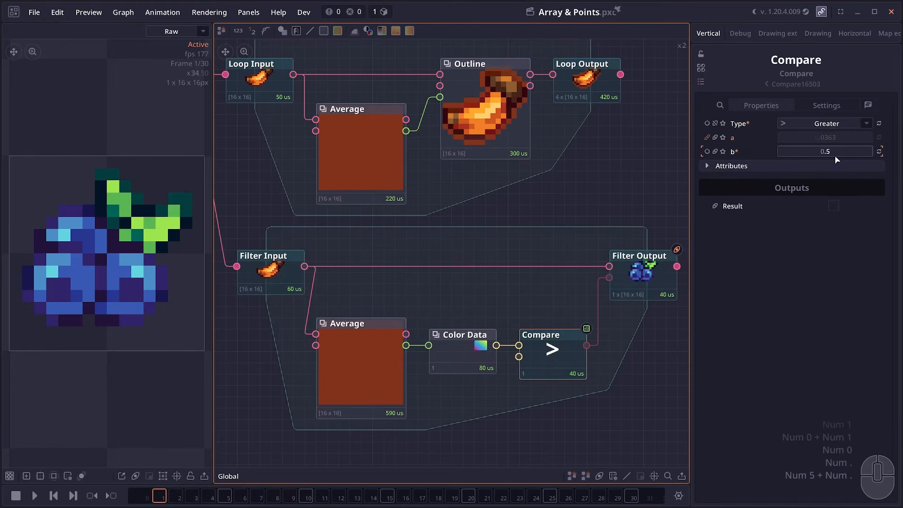
Step: Expose the filter Color Data's Brightness output and feed it into the Compare node in place of hue
click(425, 375)
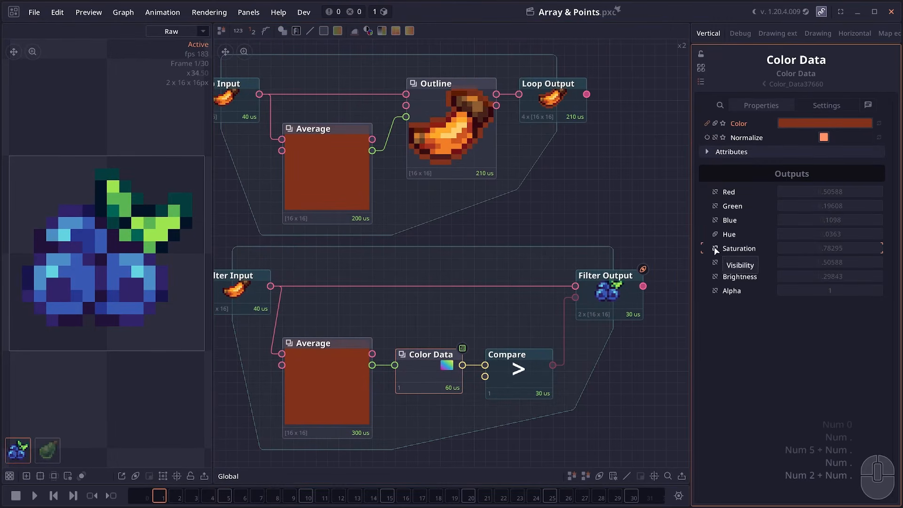
click(714, 277)
drag(462, 376, 485, 365)
click(532, 379)
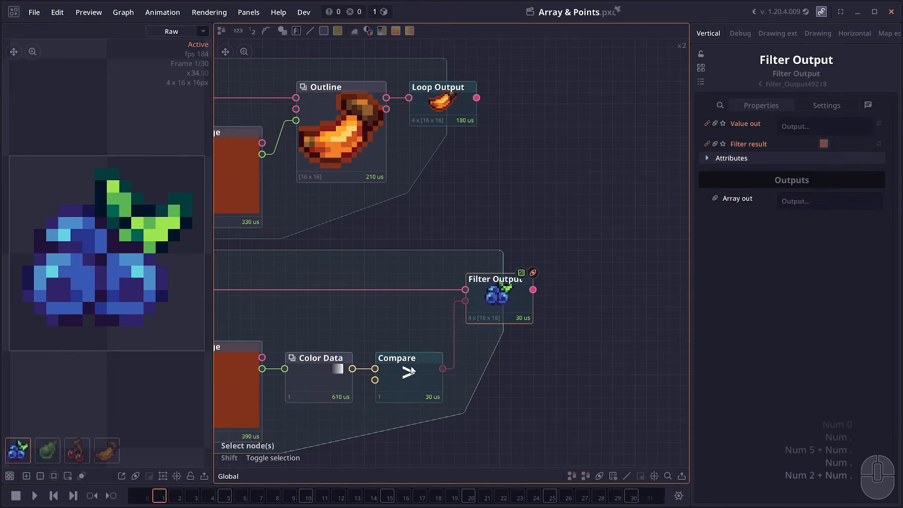
click(410, 366)
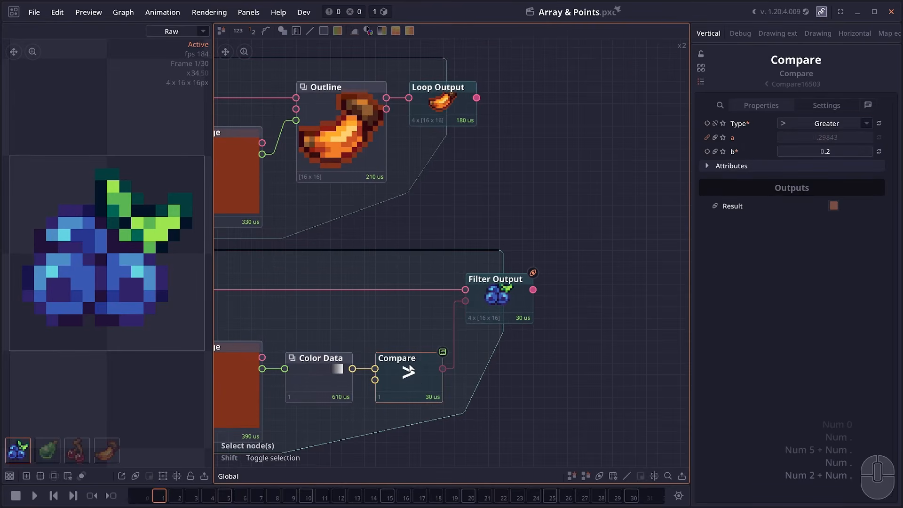
Step: Add a Sort Array Inline group fed by the 04 image array, with an Average node on each of its two input values
drag(324, 364, 418, 382)
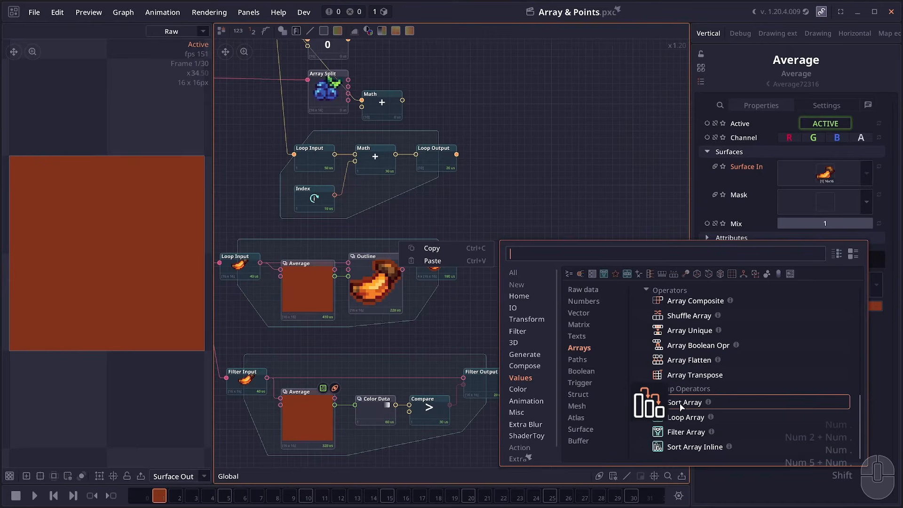
click(671, 448)
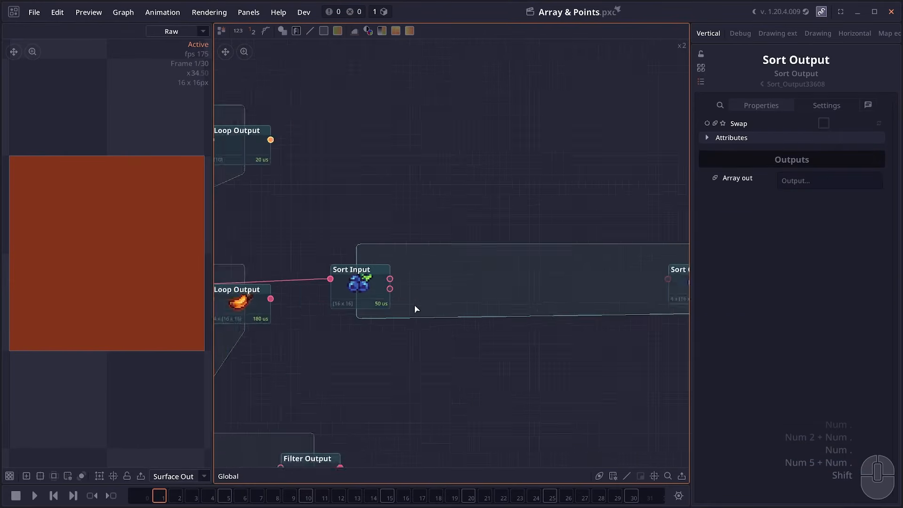
right_click(431, 265)
key(ctrl+a)
text(ave)
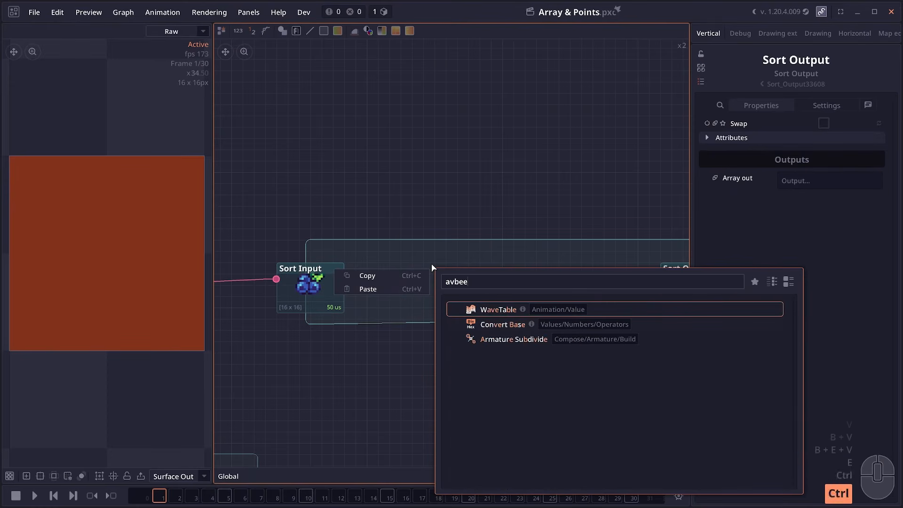
text(ra)
key(Return)
drag(462, 309, 431, 228)
key(ctrl+d)
click(431, 344)
Step: Add Color Data nodes for both averages, compare their brightness with a Greater Compare, and feed the result into Sort Output's Swap
right_click(512, 277)
text(compare)
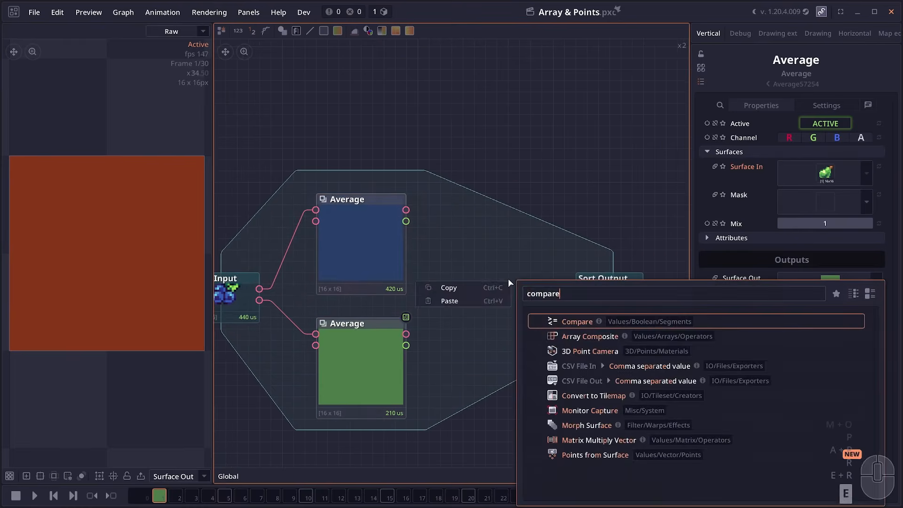
key(Return)
drag(472, 326, 504, 326)
drag(405, 221, 421, 223)
drag(422, 223, 428, 222)
text(data)
click(482, 262)
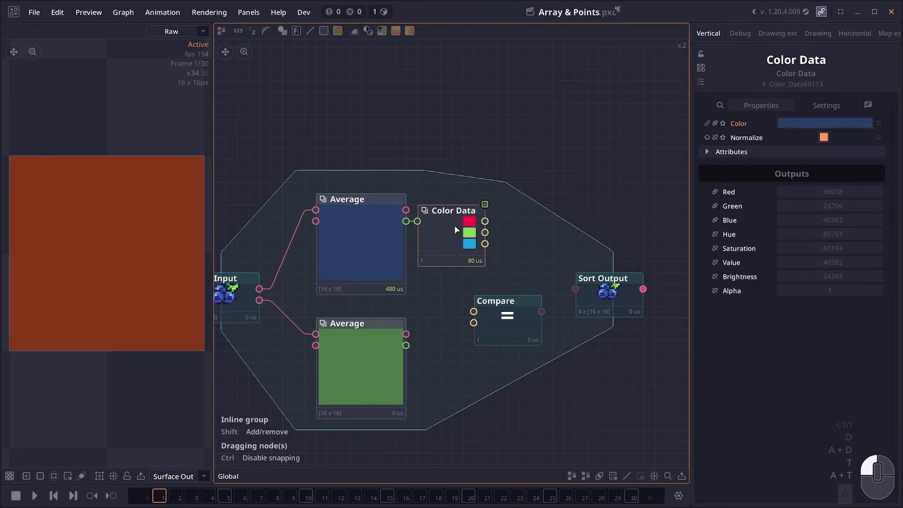
key(ctrl+d)
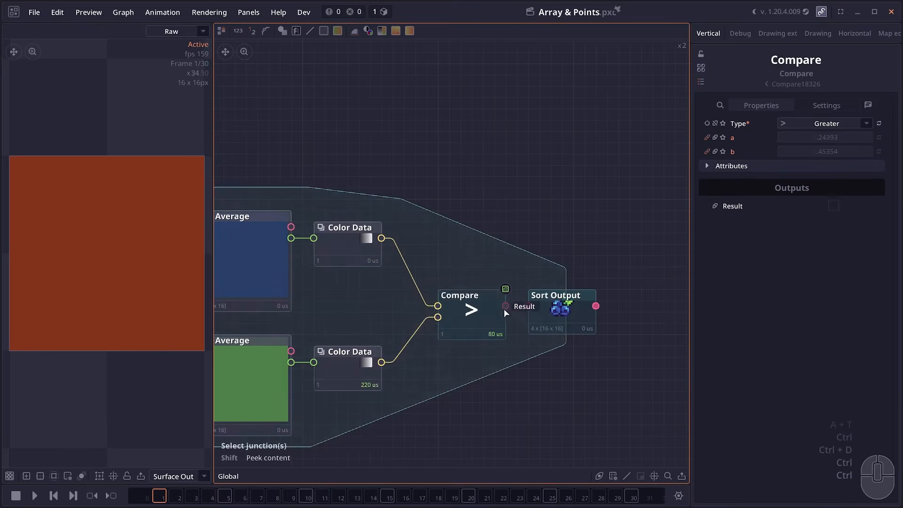
Step: Preview the Sort Output and examine the order of its individual sprites
scroll(565, 313, down, 3)
click(581, 316)
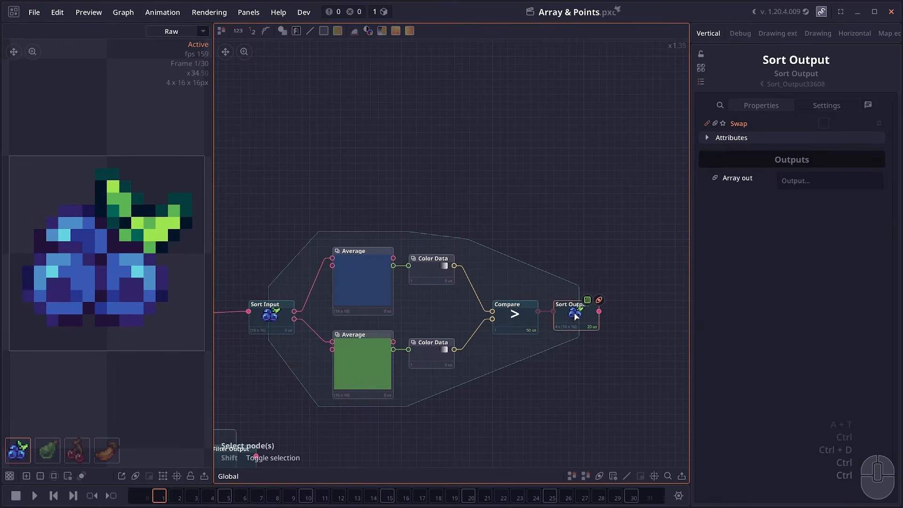
click(43, 450)
click(84, 454)
click(101, 454)
click(76, 456)
click(44, 455)
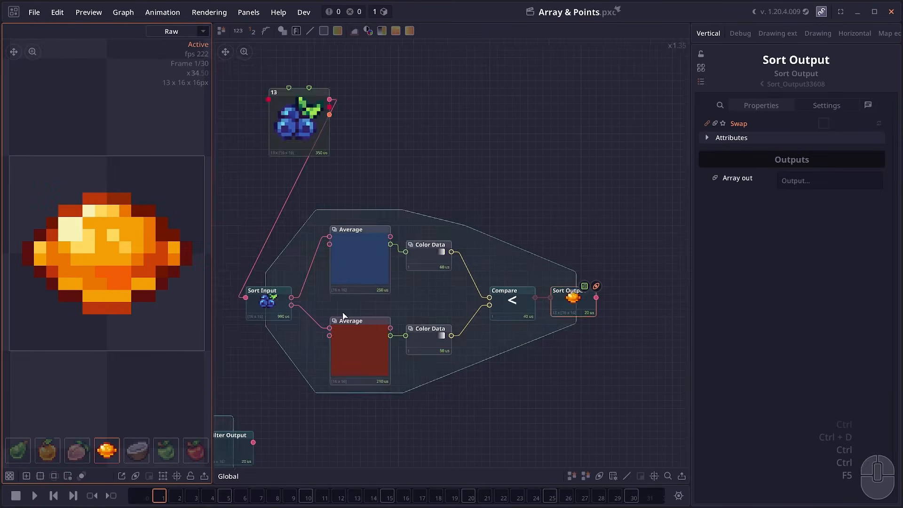
Step: Expose the Hue output on both Color Data nodes, compare hue instead of brightness in the sort, and re-render the graph
scroll(453, 240, up, 3)
click(453, 238)
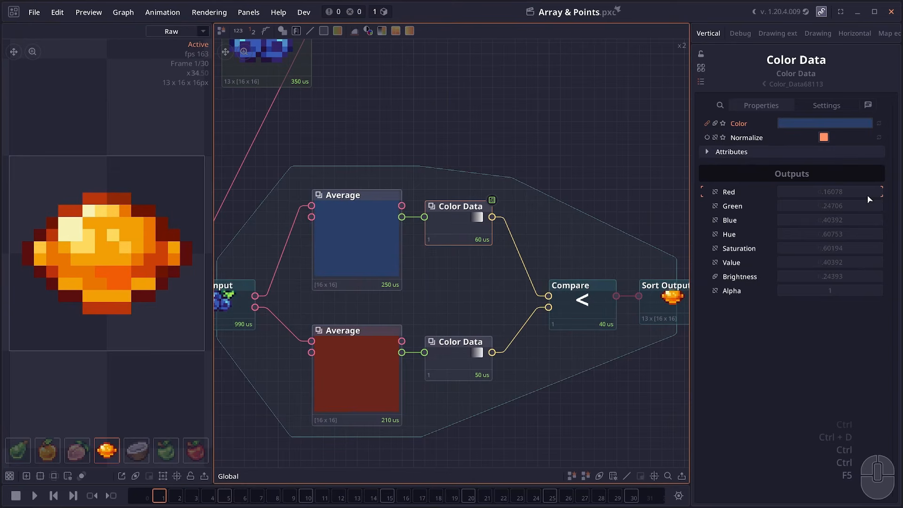
click(714, 235)
click(451, 357)
click(714, 234)
click(27, 259)
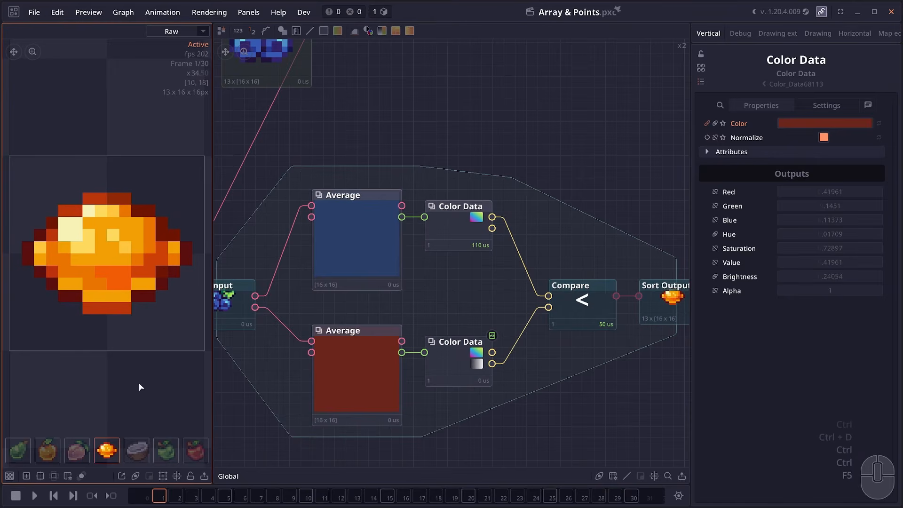
click(622, 325)
click(406, 260)
key(F5)
scroll(58, 452, down, 3)
scroll(50, 452, up, 3)
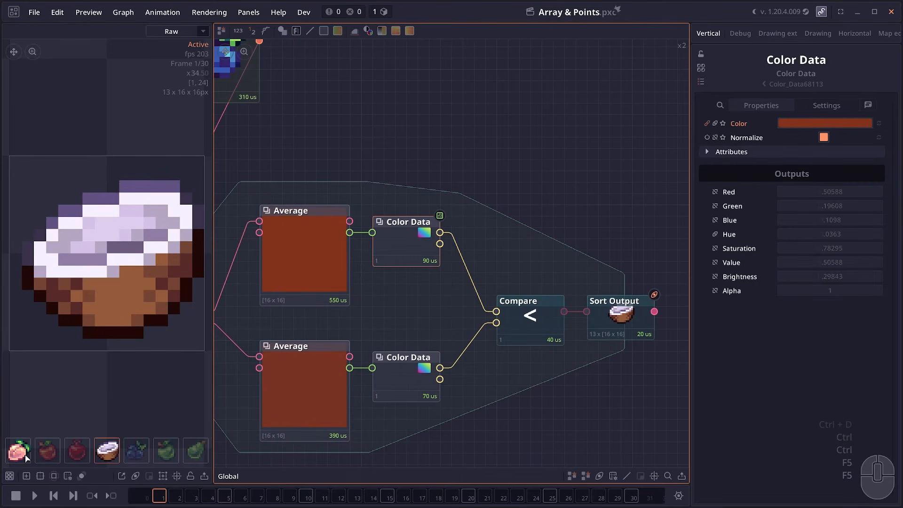
Step: Add a Stack node fed by the Sort Output to lay the sorted sprites out in a horizontal row
scroll(24, 455, down, 4)
drag(590, 308, 295, 321)
drag(358, 325, 397, 325)
text(stack)
click(447, 320)
drag(503, 360, 528, 361)
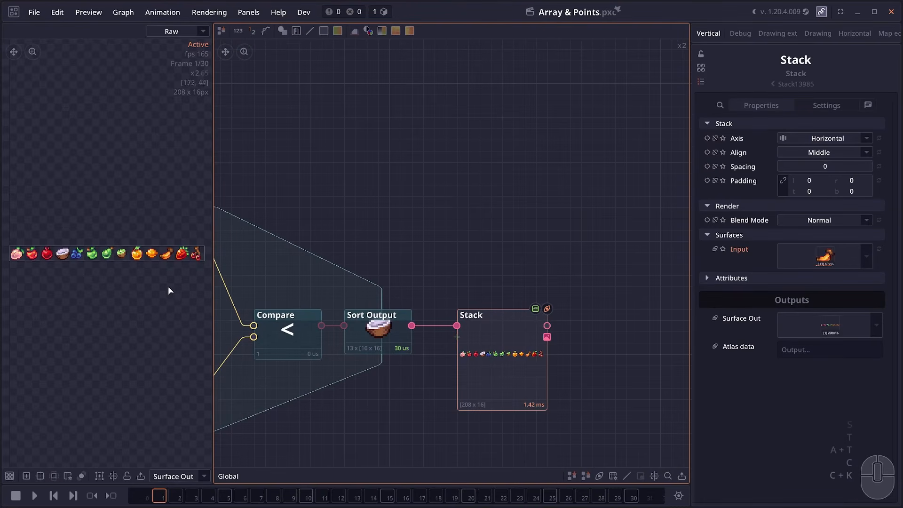
Step: Widen the preview and examine the colour order of the stacked fruit sprites up close
drag(213, 282, 352, 289)
scroll(113, 258, up, 3)
scroll(123, 264, down, 1)
click(339, 267)
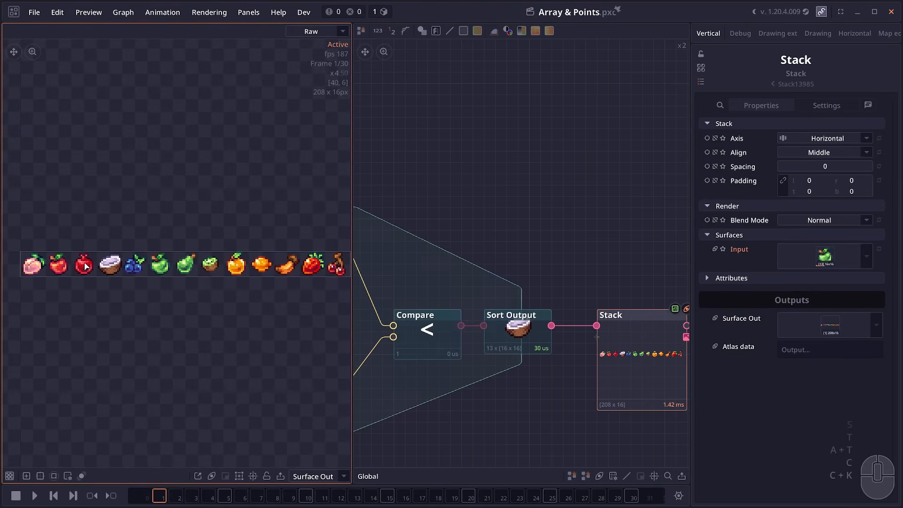
scroll(241, 262, up, 5)
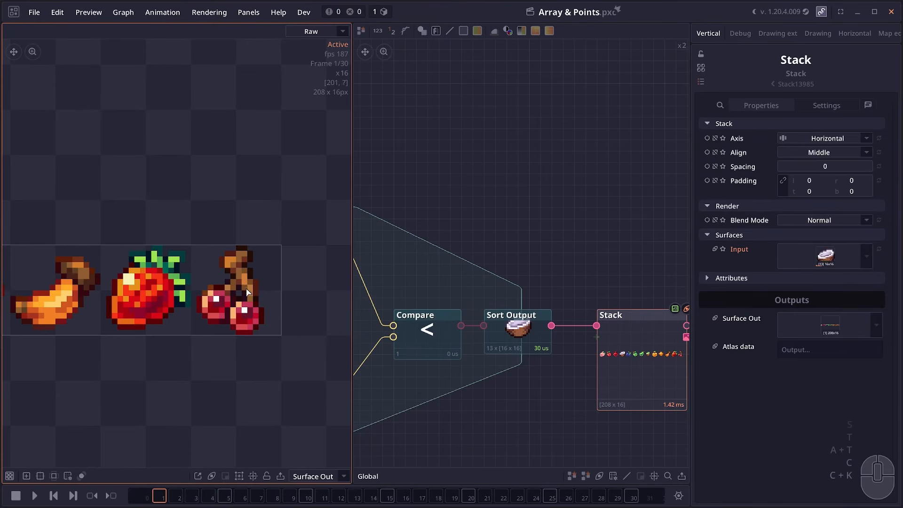
scroll(244, 251, down, 5)
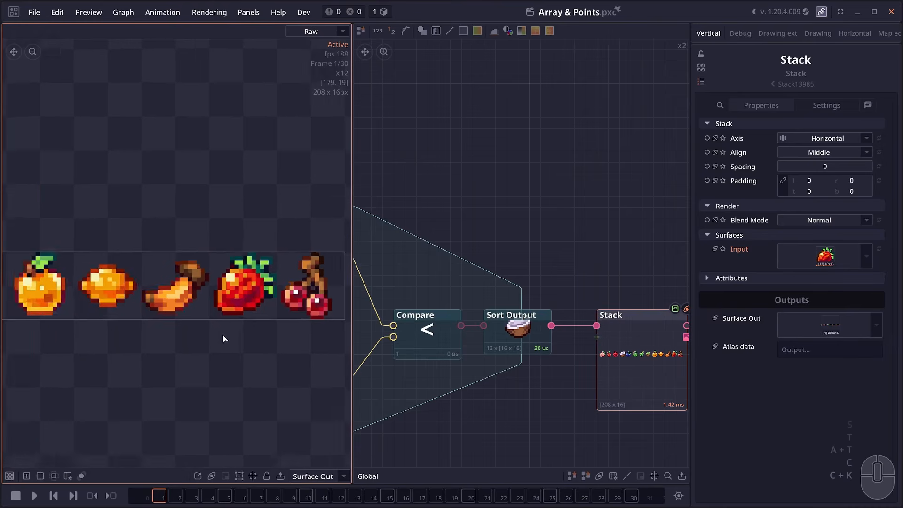
scroll(235, 301, down, 4)
drag(39, 250, 327, 320)
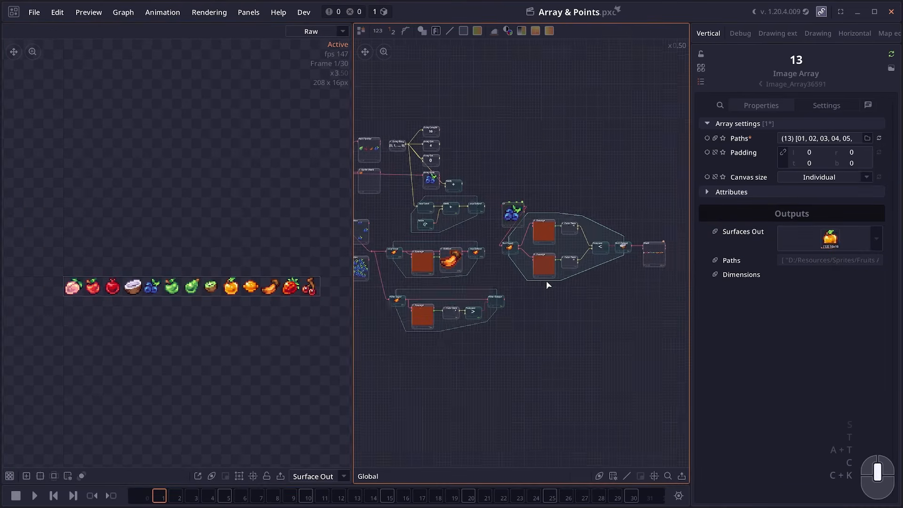
drag(546, 282, 563, 286)
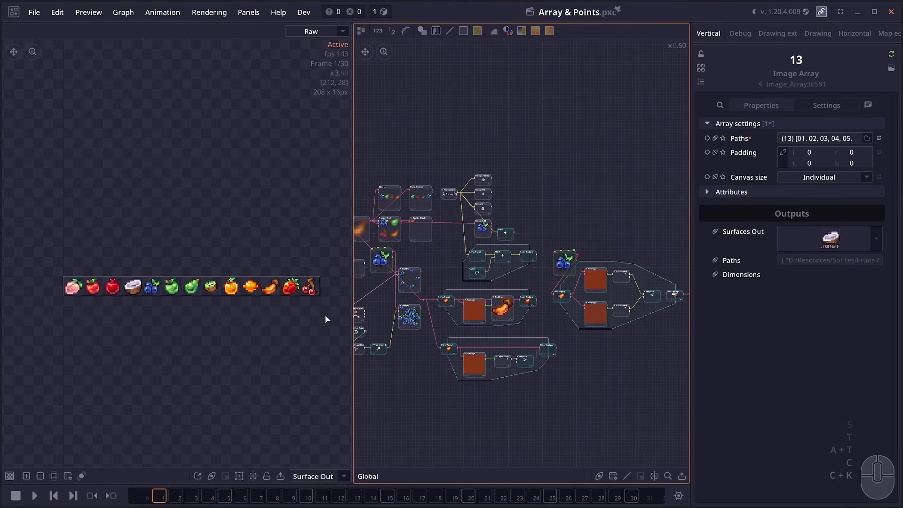
Step: Narrow the preview again and examine the available Matrix nodes, from the creators to the surface nodes
drag(353, 379, 201, 385)
scroll(444, 353, up, 2)
scroll(453, 101, up, 3)
drag(444, 325, 414, 294)
scroll(414, 294, down, 2)
right_click(410, 286)
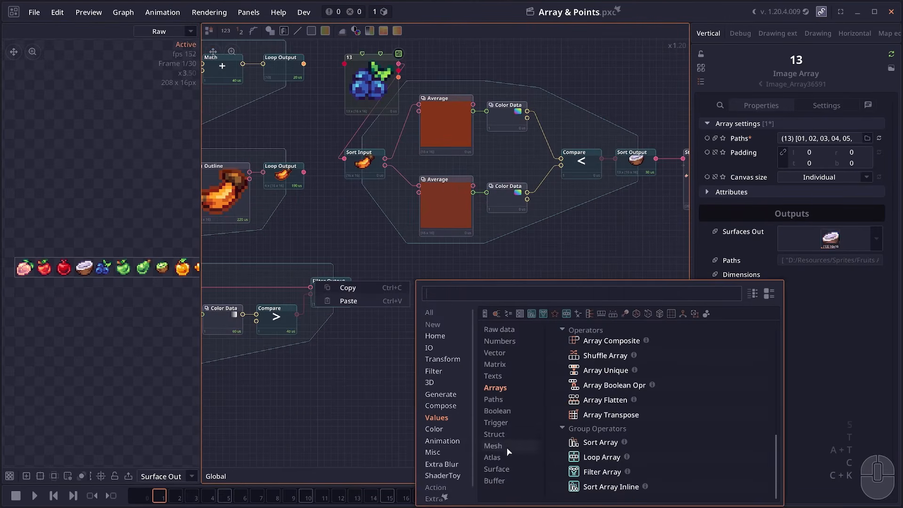
click(496, 364)
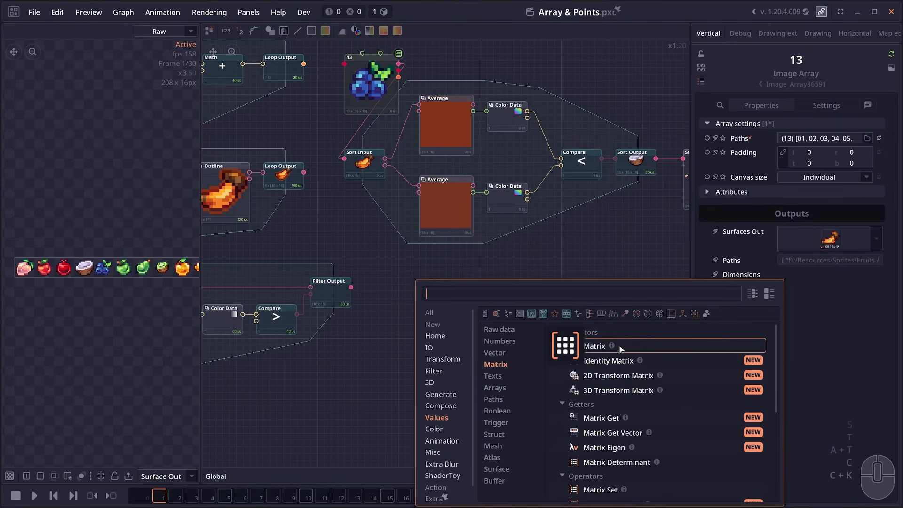
scroll(648, 437, down, 2)
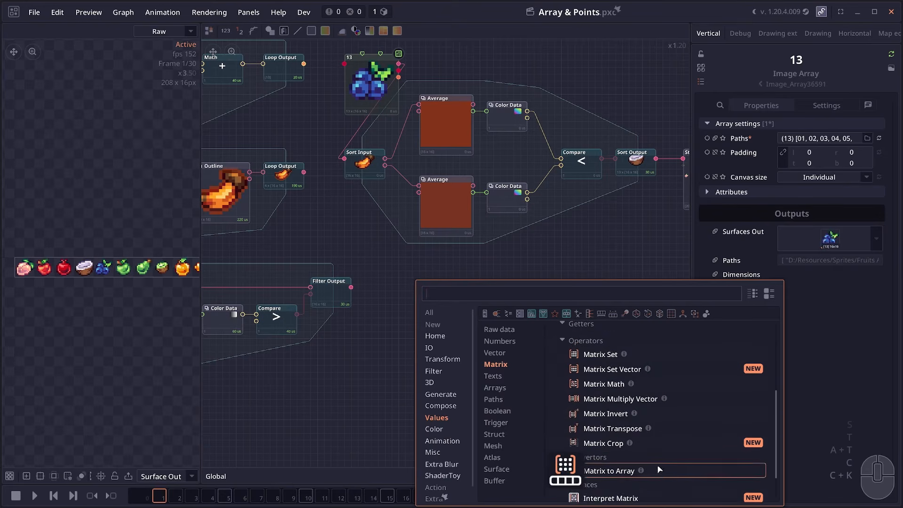
scroll(654, 456, up, 2)
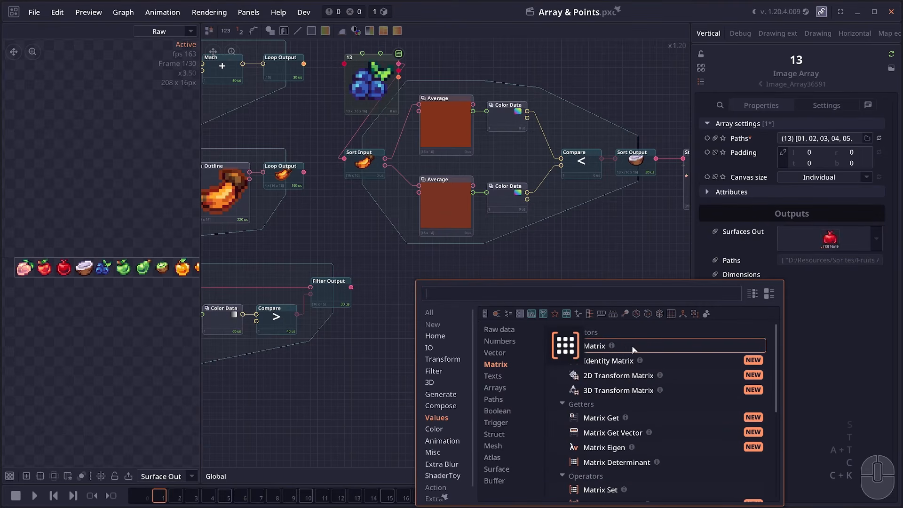
scroll(635, 377, down, 8)
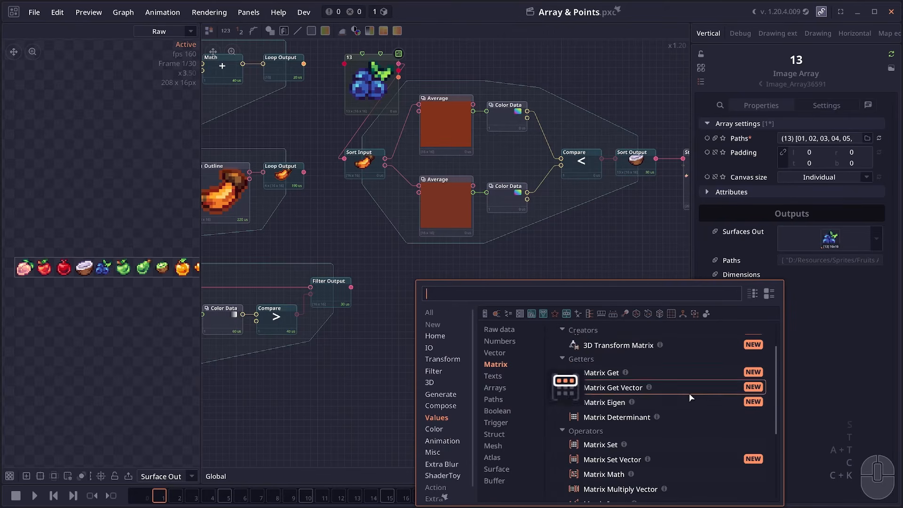
scroll(642, 448, down, 1)
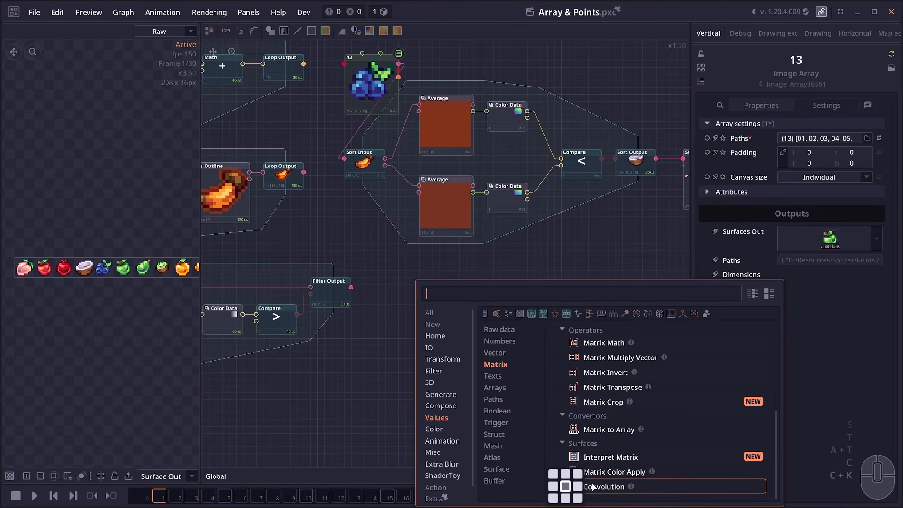
Step: Add a Convolution node in the empty graph area below the sort group
click(593, 486)
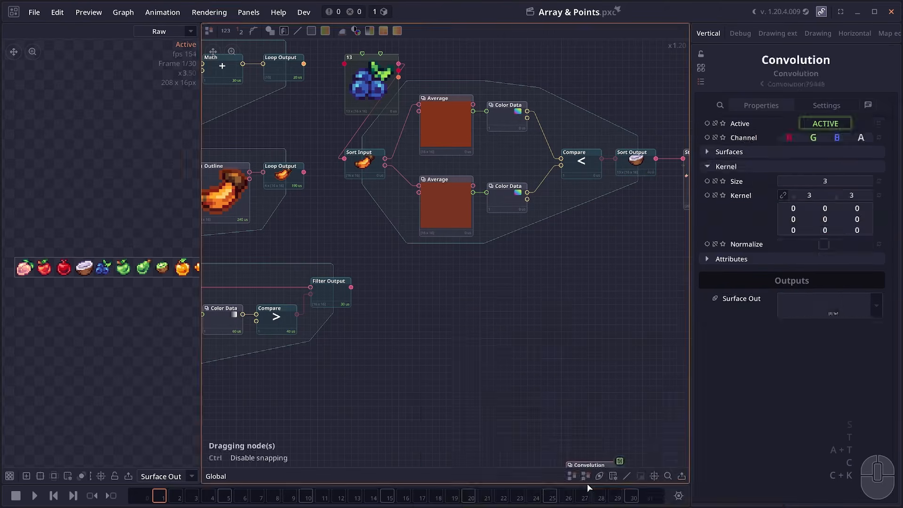
scroll(391, 241, up, 2)
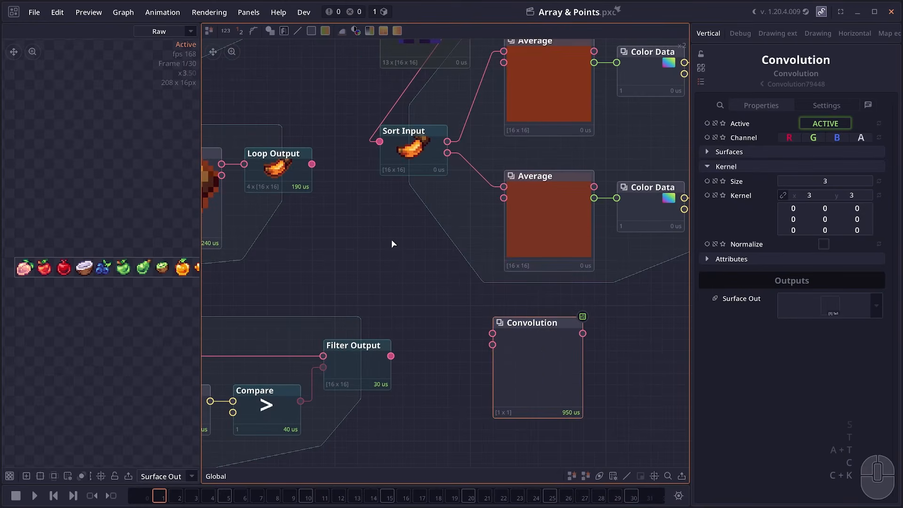
drag(591, 356, 484, 257)
drag(439, 303, 483, 372)
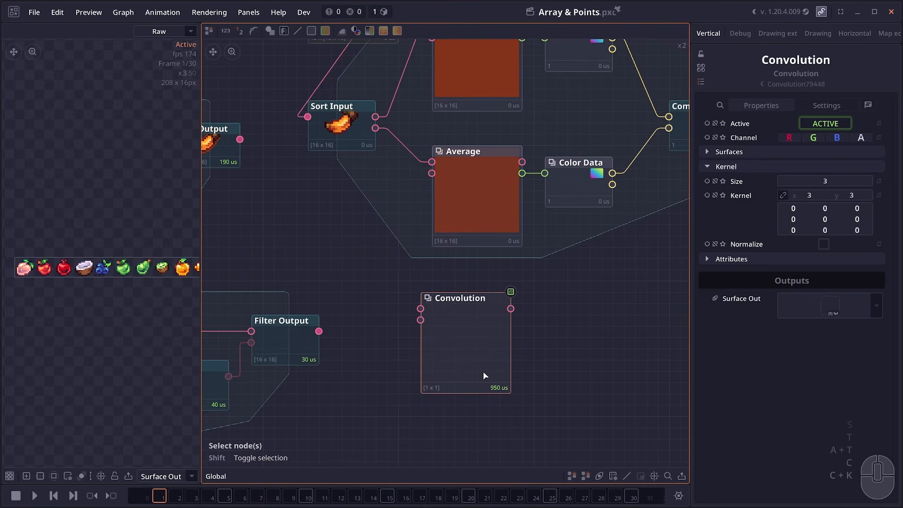
Step: Add a Matrix node from the Matrix creators just below the Convolution node
drag(484, 375, 491, 376)
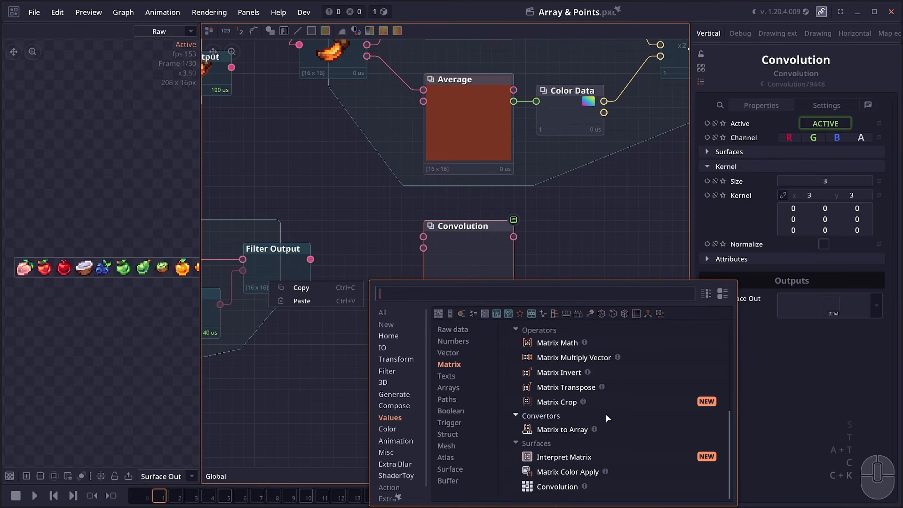
scroll(558, 427, up, 5)
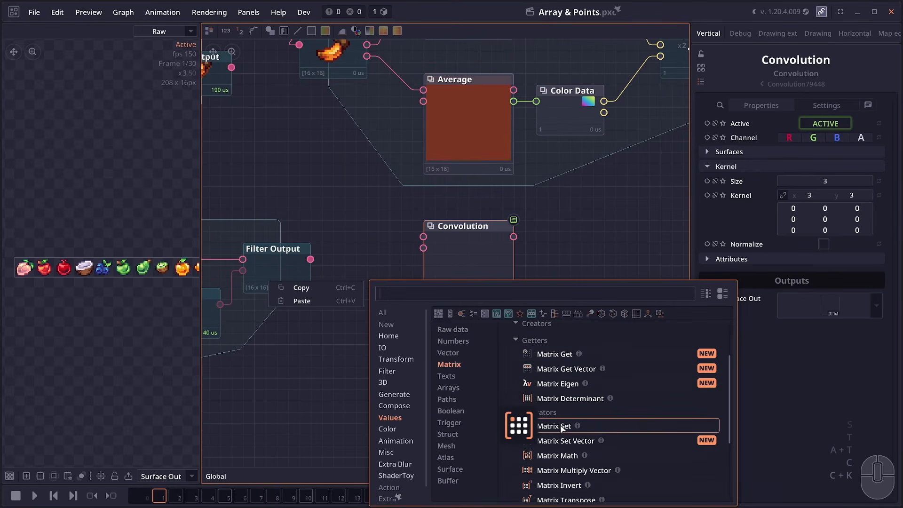
click(551, 346)
drag(462, 382, 413, 357)
Step: Add a Matrix Eigen node beside the Matrix node and space the two nodes apart
right_click(531, 349)
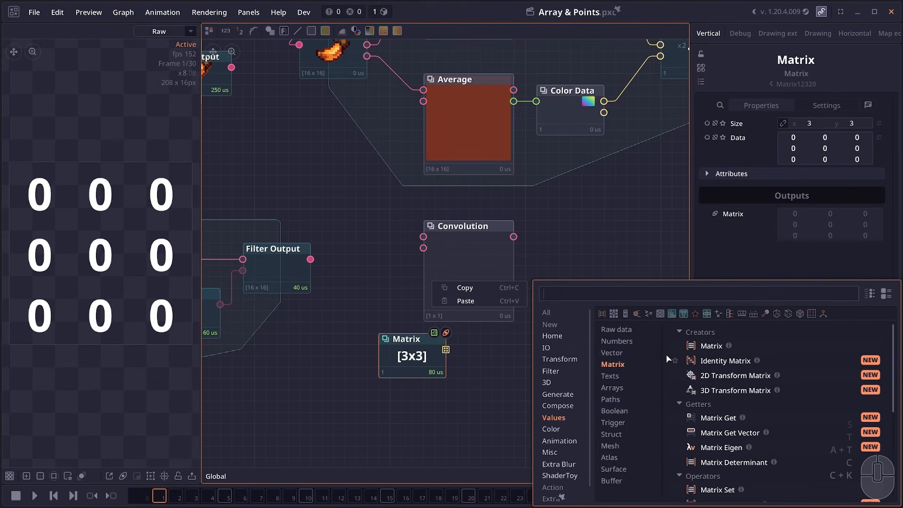
scroll(673, 351, down, 1)
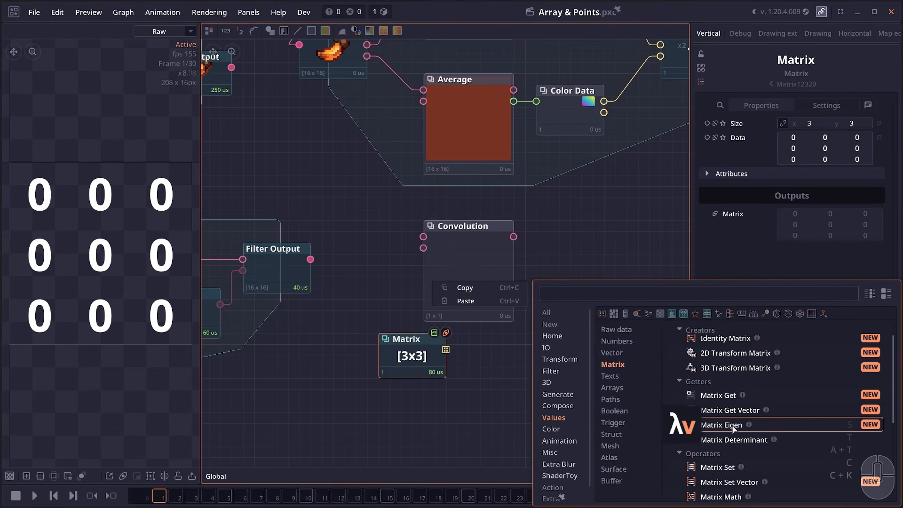
click(794, 427)
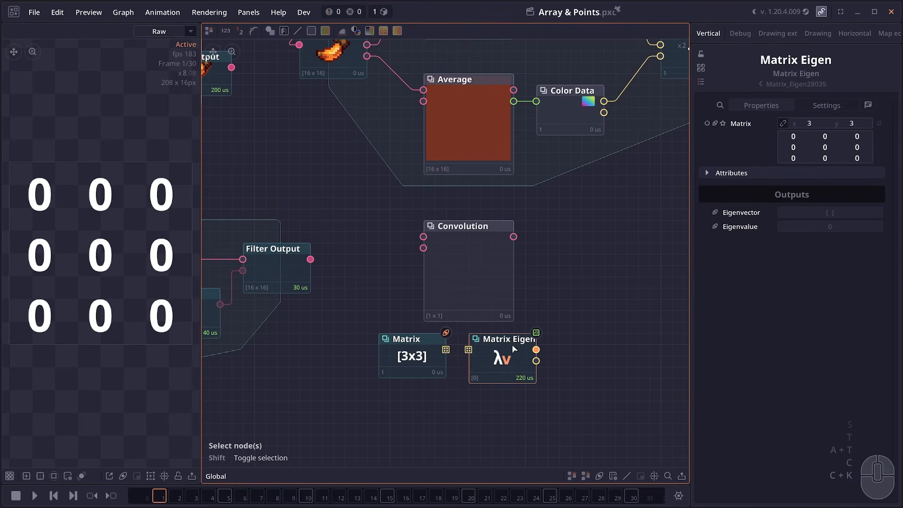
drag(402, 352, 391, 352)
Step: Shift the Matrix and Matrix Eigen nodes so they line up beneath the Convolution node, and bring the whole graph into view
drag(650, 277, 479, 286)
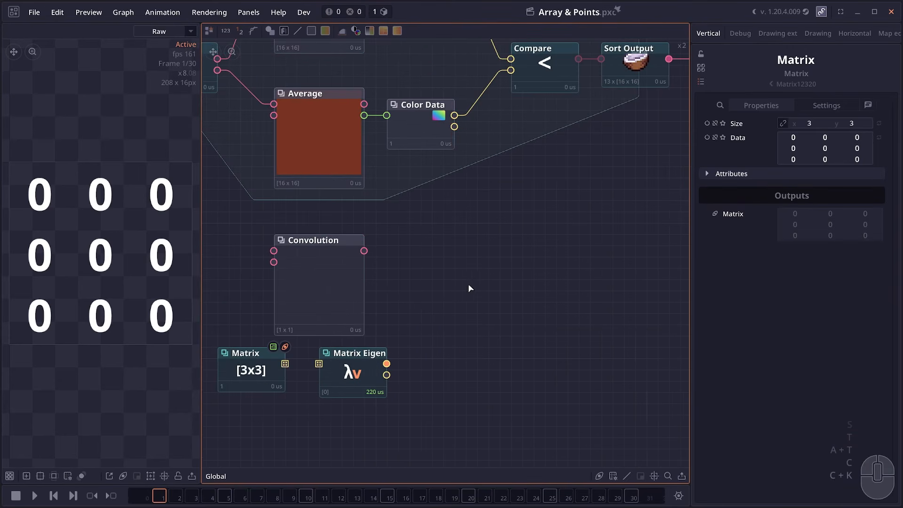
right_click(469, 285)
scroll(685, 387, down, 4)
drag(473, 241, 545, 245)
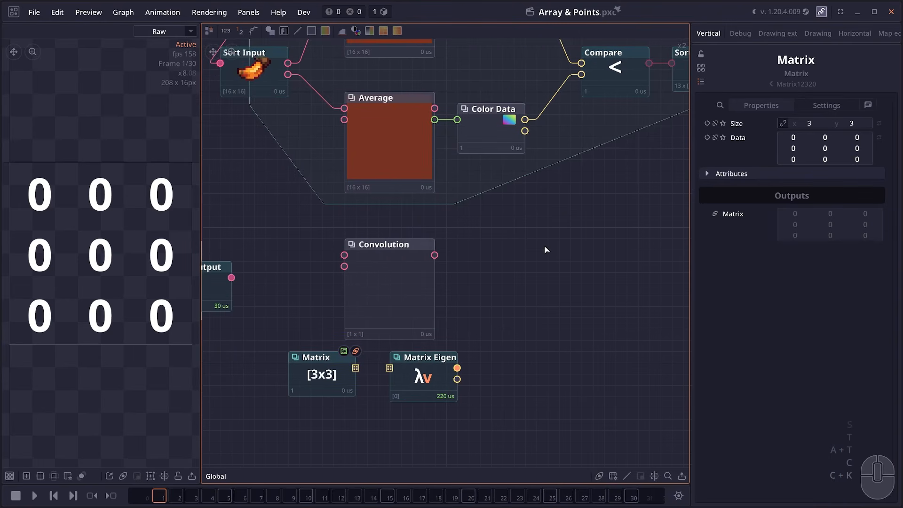
drag(442, 277, 441, 267)
click(491, 280)
drag(488, 289, 452, 283)
drag(511, 398, 394, 373)
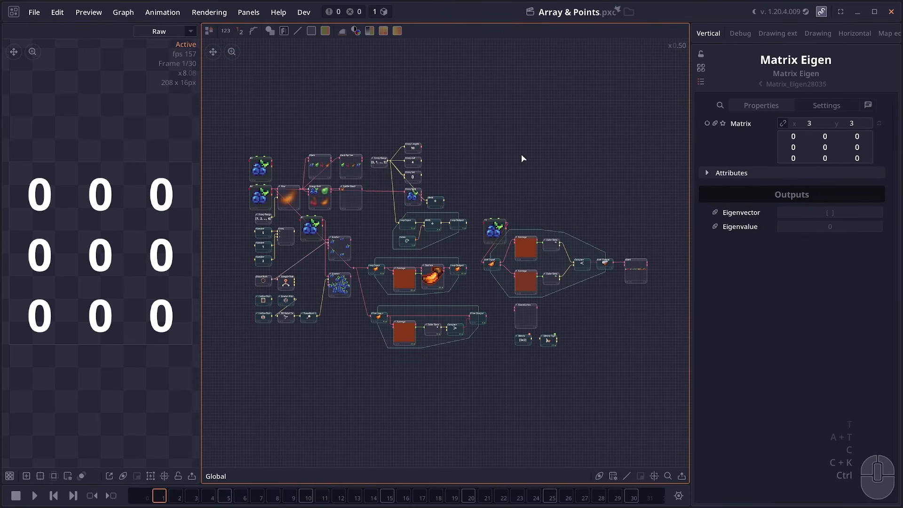
drag(505, 147, 510, 156)
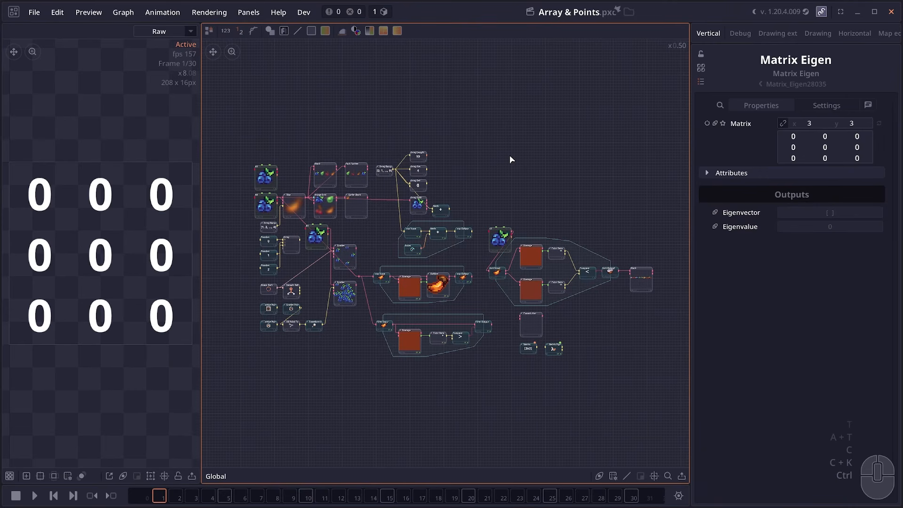
Step: Switch to the Patreon supporters graph, play its animation and stop the playback
key(ctrl+q)
drag(644, 11, 415, 250)
key(space)
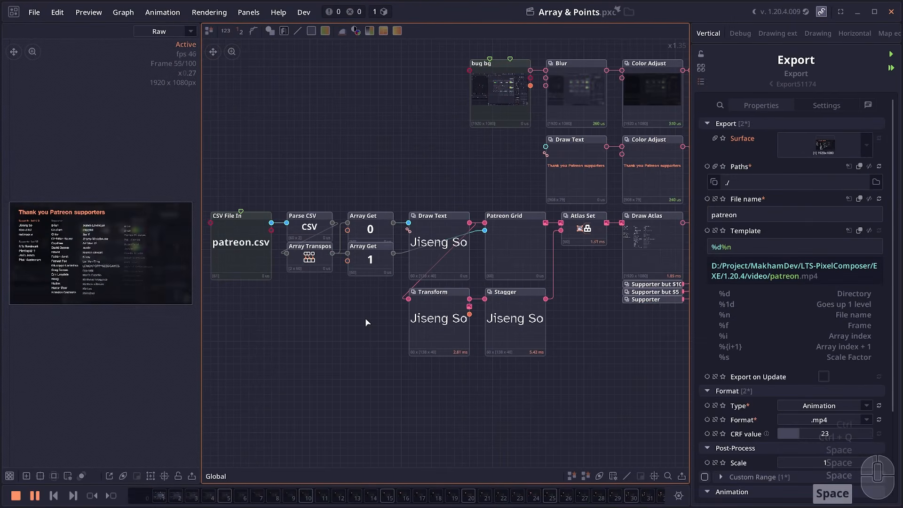
key(space)
Step: Trace the supporter data from the CSV File In node through Array Get, and inspect the Draw Text node's text array and output previews
scroll(277, 296, up, 2)
drag(278, 297, 396, 318)
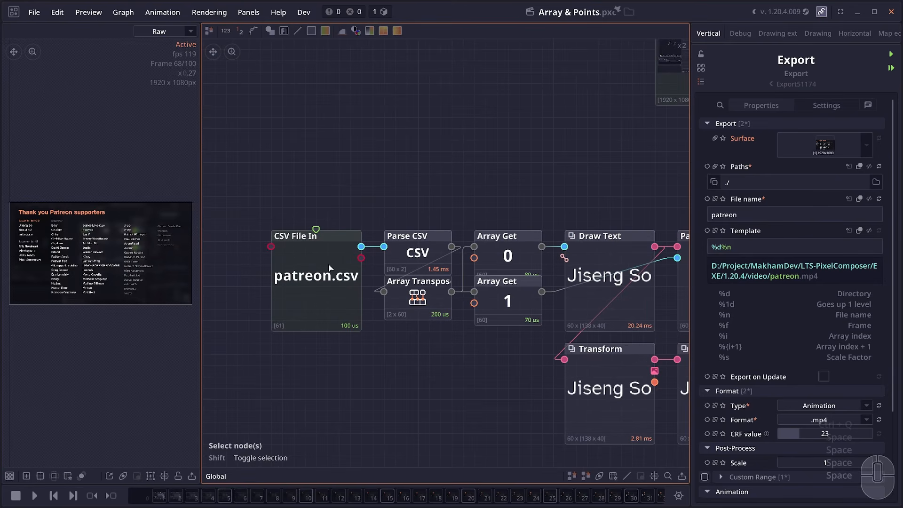
drag(482, 178, 370, 149)
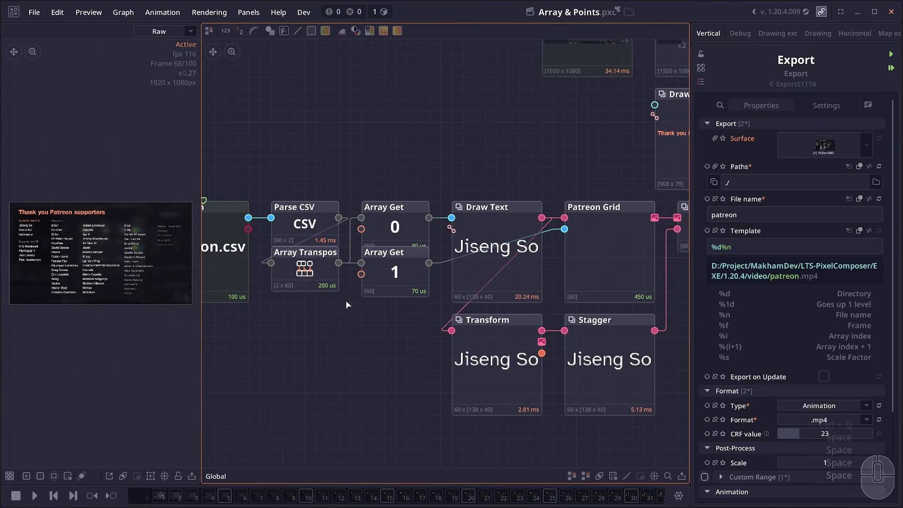
drag(358, 270, 265, 267)
drag(370, 317, 390, 324)
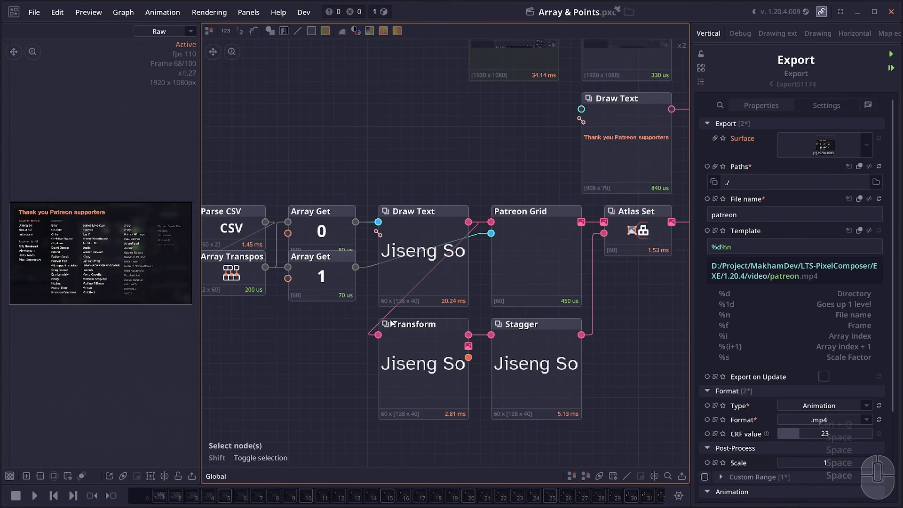
click(418, 262)
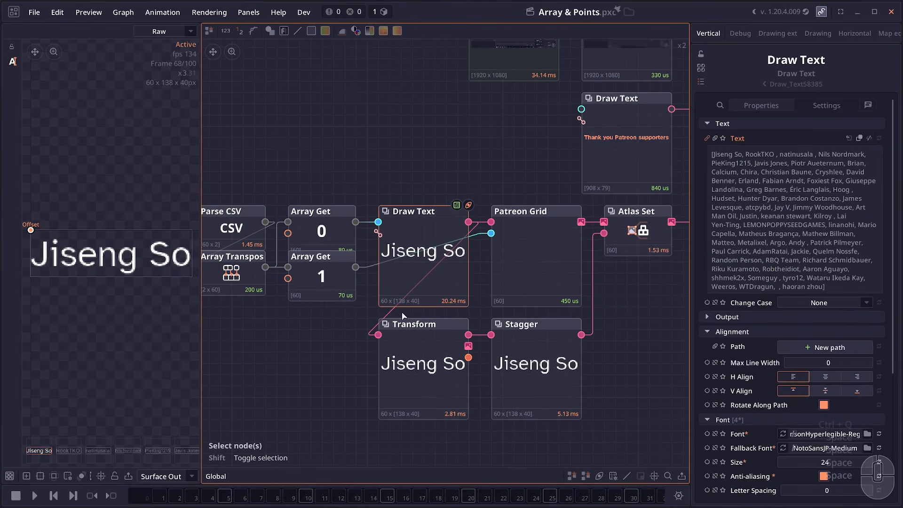
scroll(378, 222, up, 1)
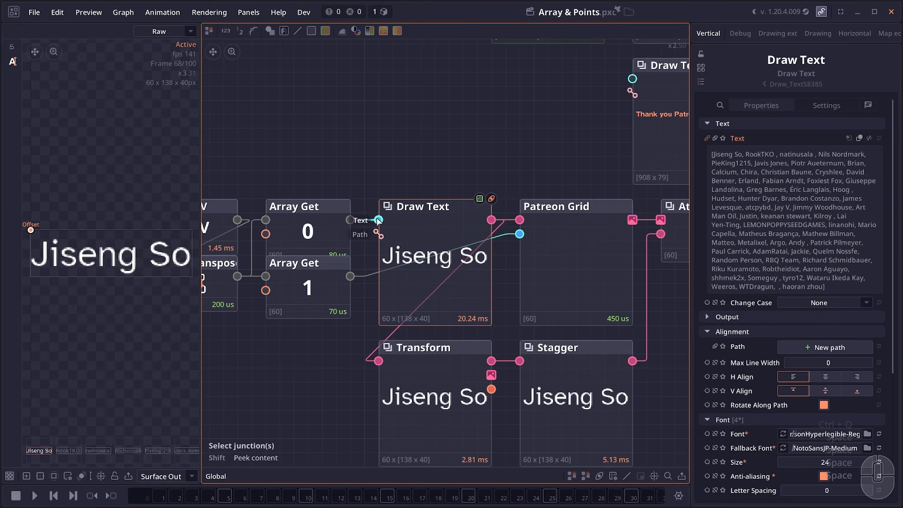
scroll(87, 453, down, 8)
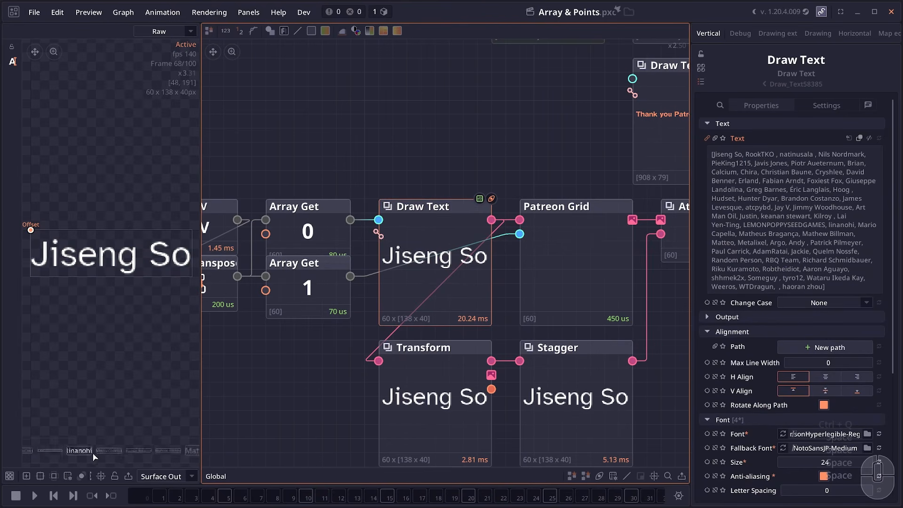
scroll(267, 366, down, 2)
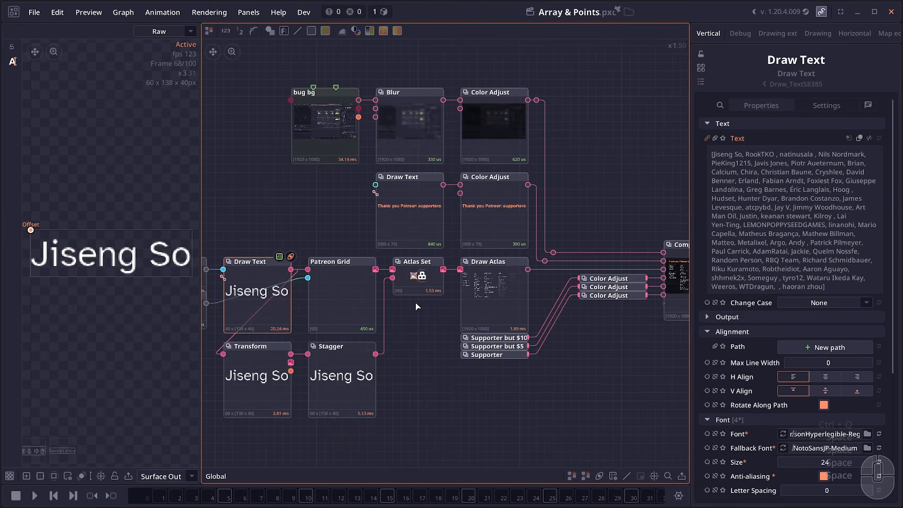
Step: Show the Export node's output in a widened preview, play the animation and fit the image to the preview
drag(416, 302, 322, 306)
drag(512, 382, 414, 380)
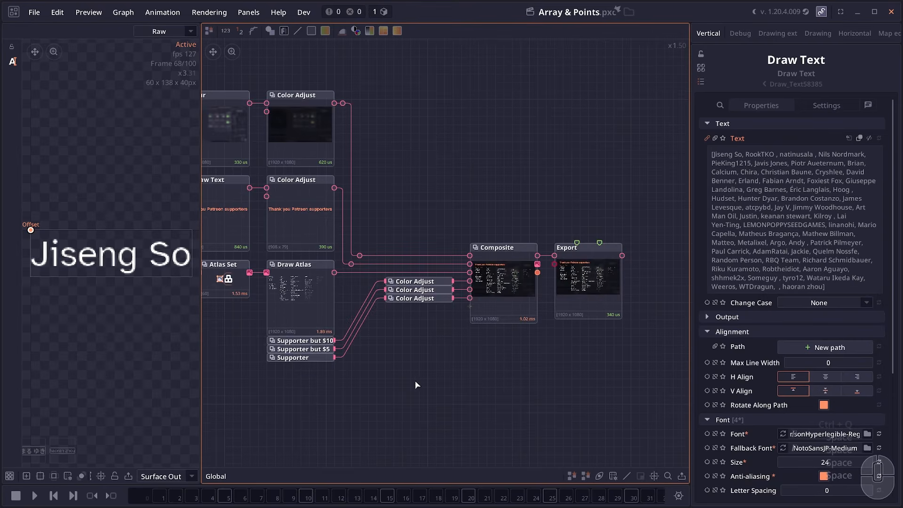
double_click(602, 304)
drag(202, 323, 297, 322)
key(space)
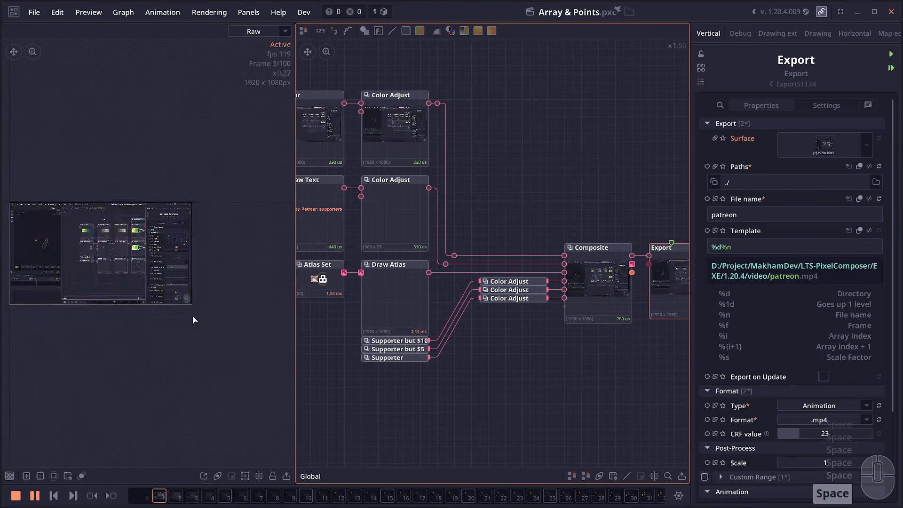
key(f)
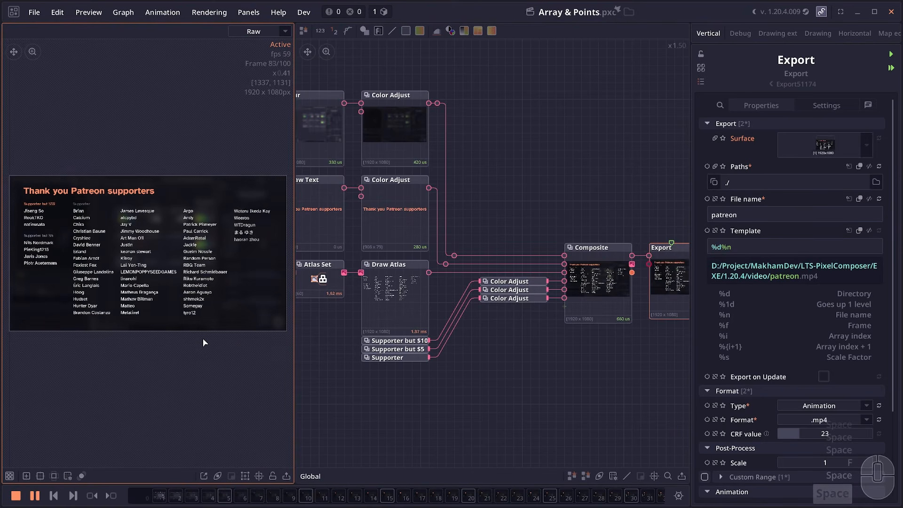
Step: Inspect the Stagger node's curve and delay settings and follow its output into the Atlas Set and Draw Atlas nodes
scroll(501, 434, down, 1)
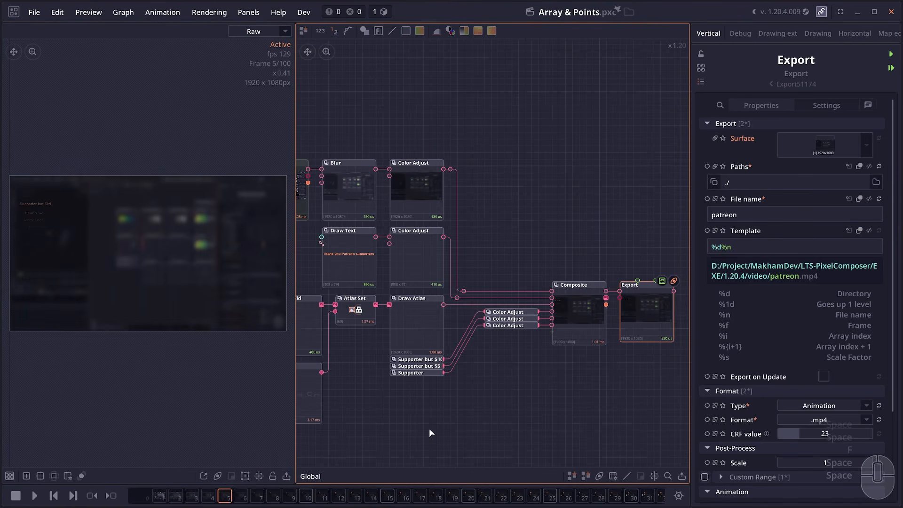
drag(354, 368, 386, 355)
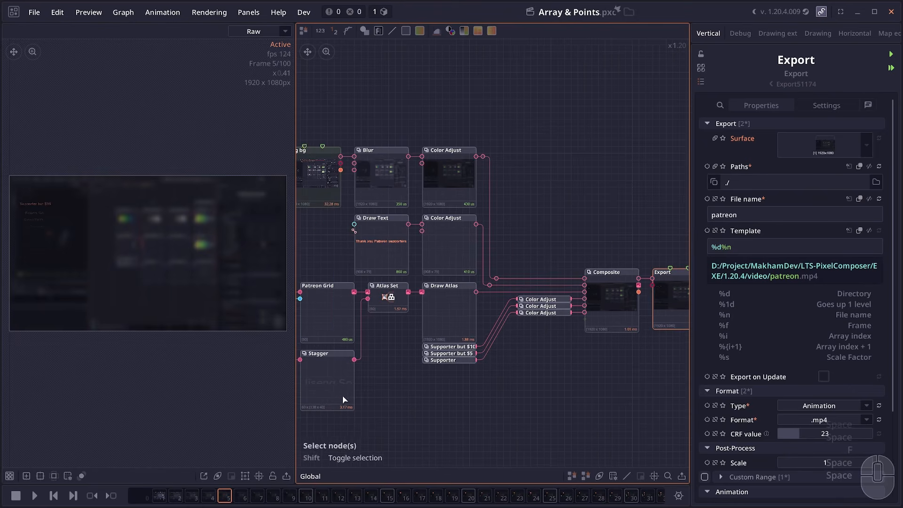
drag(370, 398, 430, 385)
scroll(430, 385, up, 1)
scroll(442, 260, up, 2)
click(458, 289)
drag(444, 344, 617, 237)
click(542, 323)
drag(567, 366, 284, 431)
drag(398, 301, 457, 279)
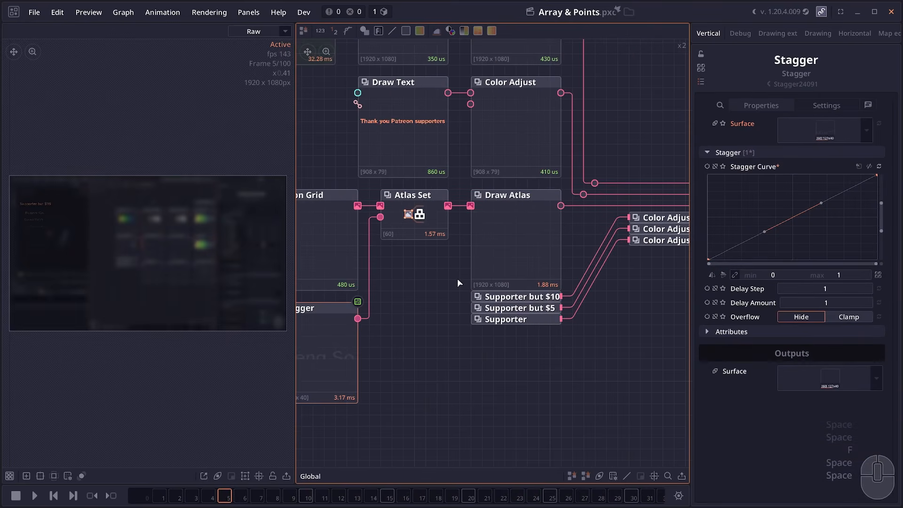
Step: Examine how the Draw Atlas node's supporter-tier outputs run through the three Color Adjust nodes into the Composite node
scroll(427, 324, down, 2)
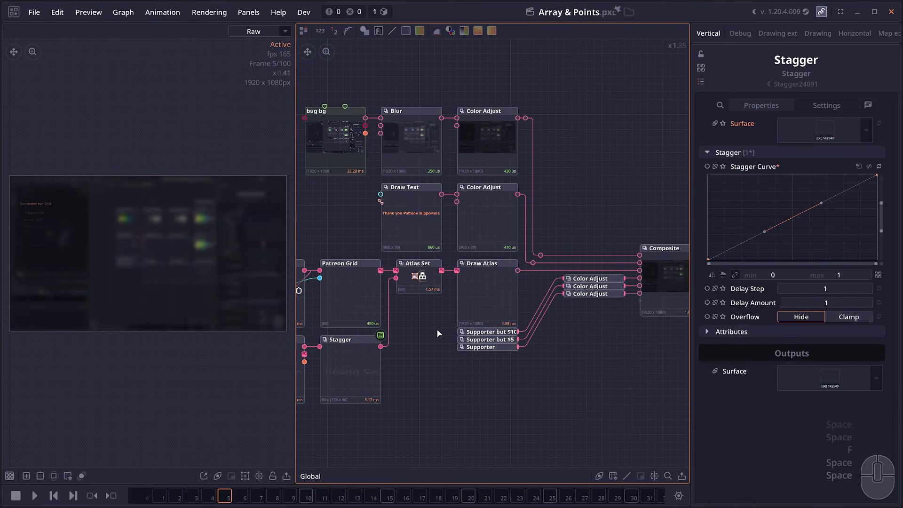
scroll(415, 403, down, 1)
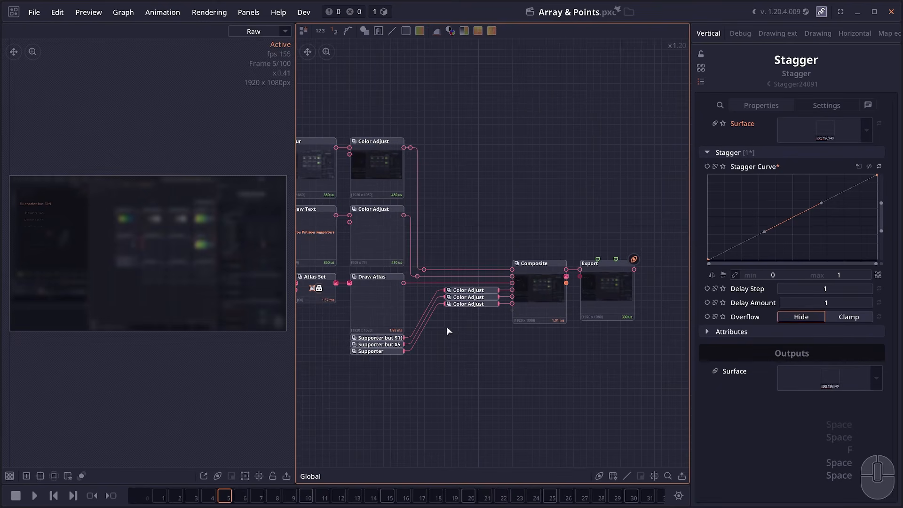
scroll(446, 326, up, 2)
scroll(448, 331, up, 3)
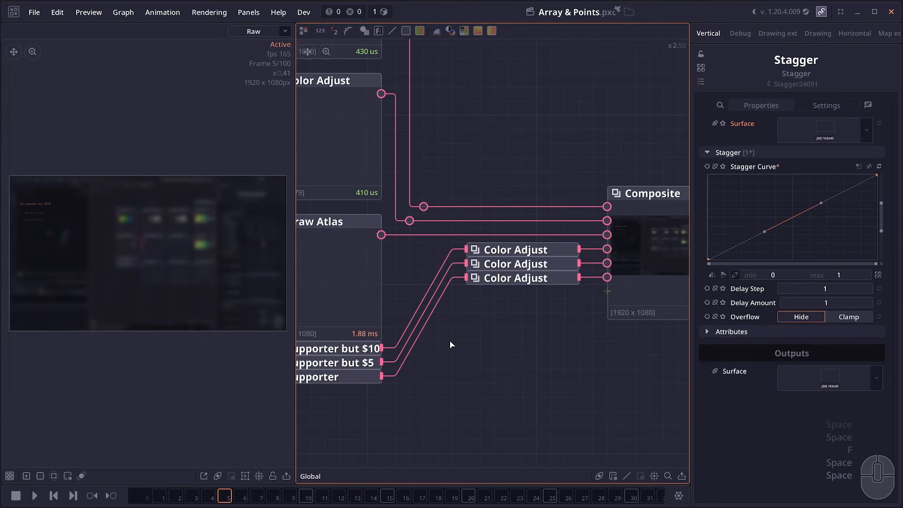